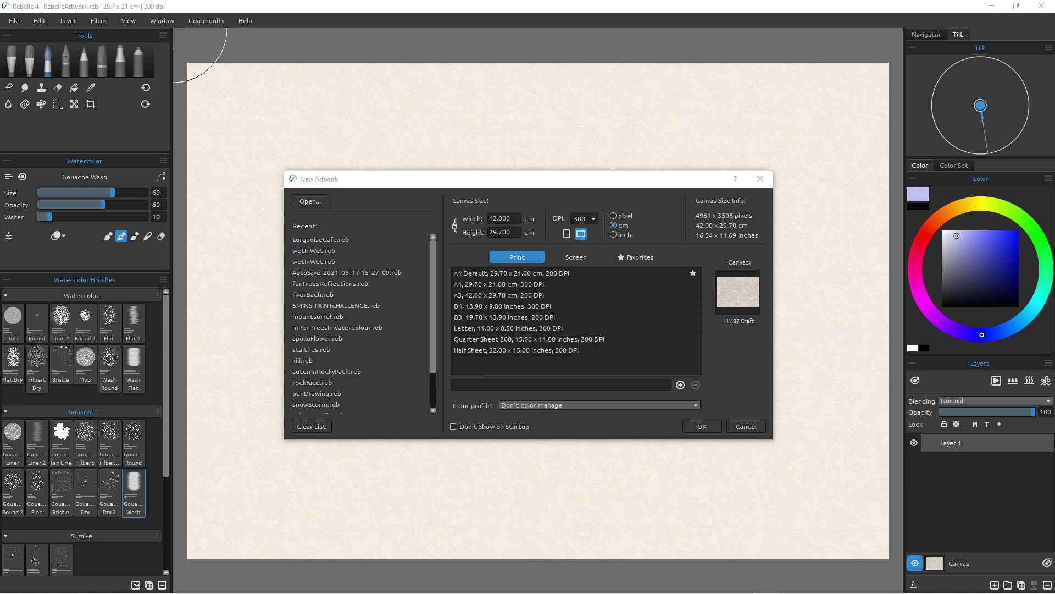
Create a new 42 × 29.7 cm landscape artwork at 300 DPI on the HM07 Craft canvas with 60% texture scale
click(737, 292)
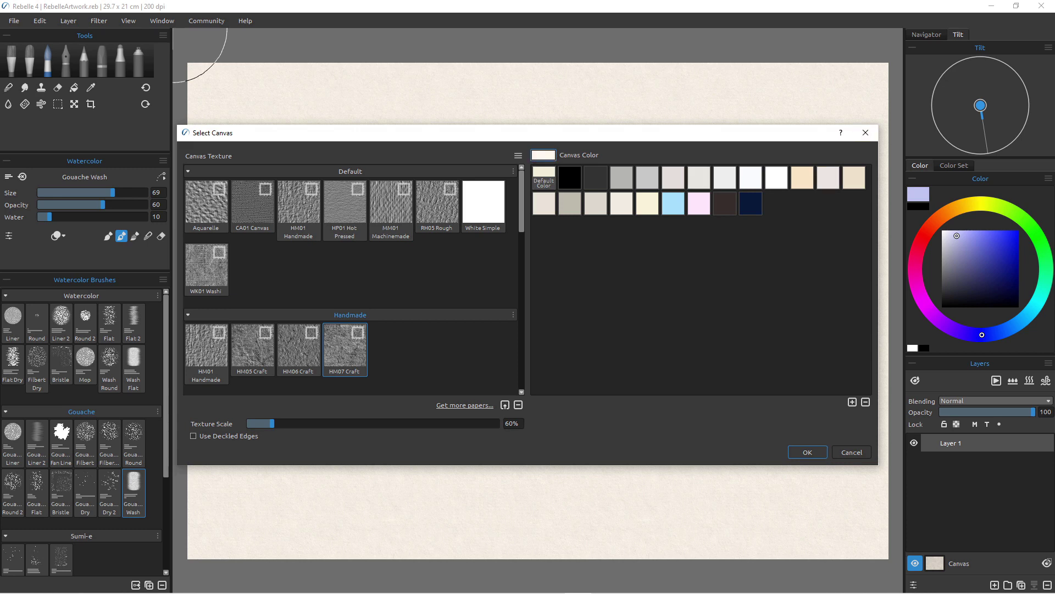
click(808, 452)
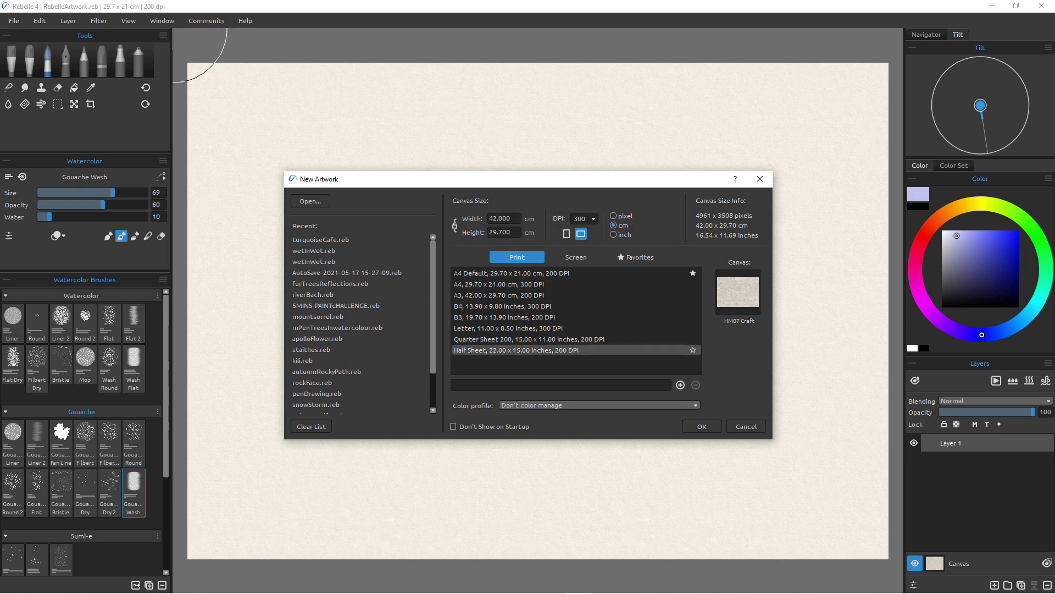
click(701, 426)
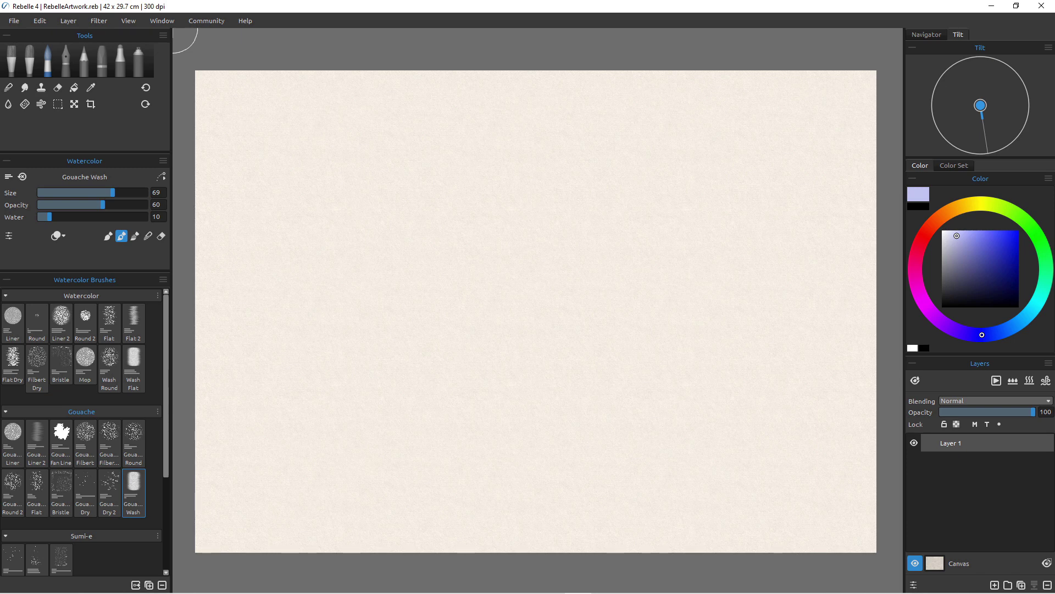
Sketch a small pavilion with a flat roof, chimney, columns and base railing in near-black using the Charcoal 5 pencil
click(84, 58)
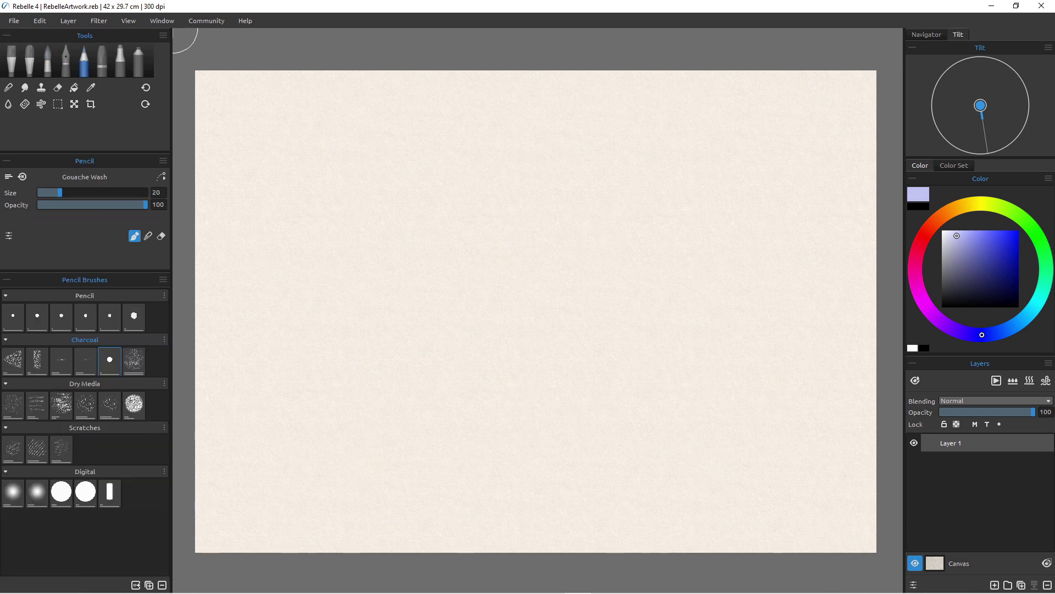
click(950, 300)
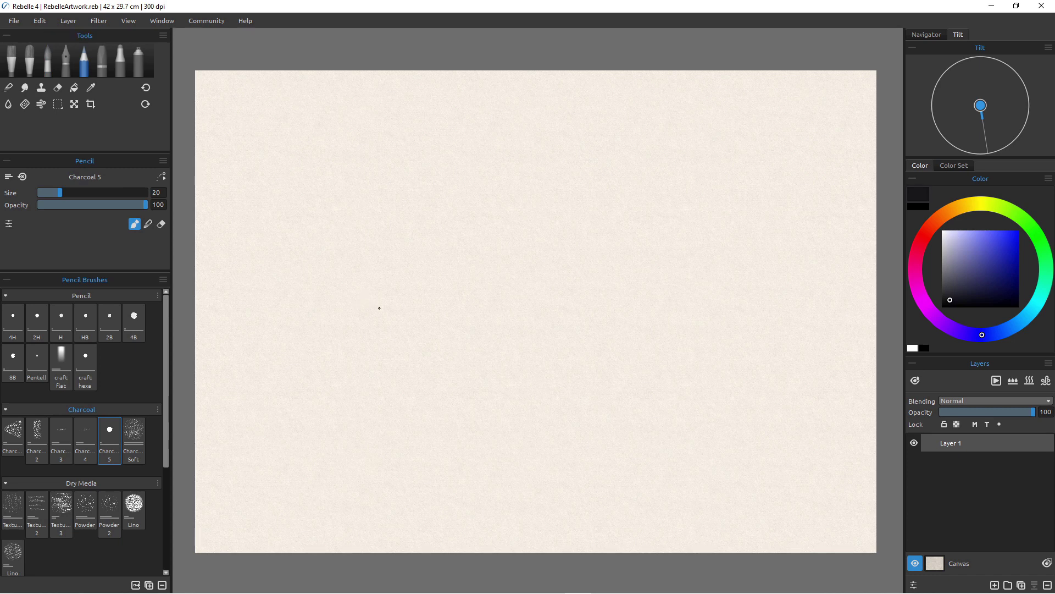
drag(405, 320, 329, 319)
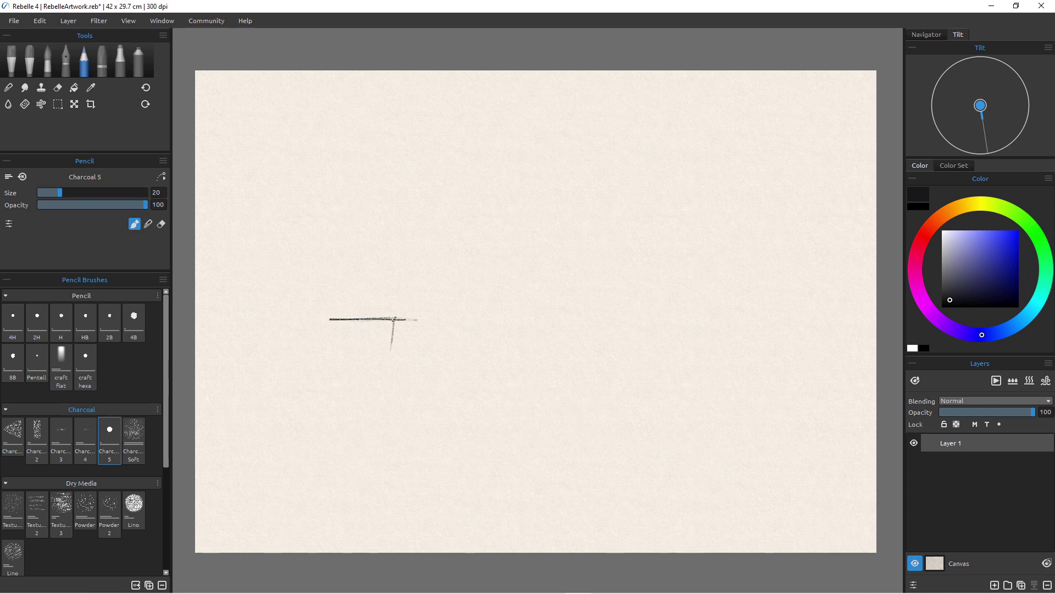
drag(393, 319, 395, 377)
drag(342, 320, 339, 367)
mouse_move(394, 307)
mouse_down()
mouse_move(347, 303)
mouse_move(378, 307)
mouse_up()
drag(390, 379, 363, 377)
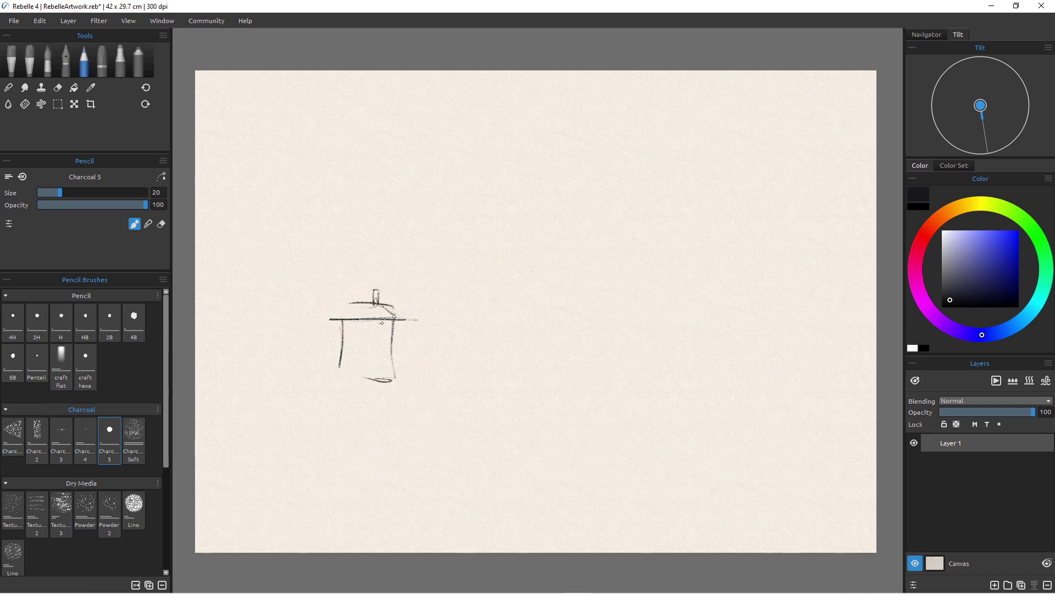
mouse_move(380, 318)
mouse_down()
mouse_move(379, 340)
mouse_move(356, 339)
mouse_up()
mouse_move(364, 365)
mouse_down()
mouse_move(419, 365)
mouse_move(354, 365)
mouse_up()
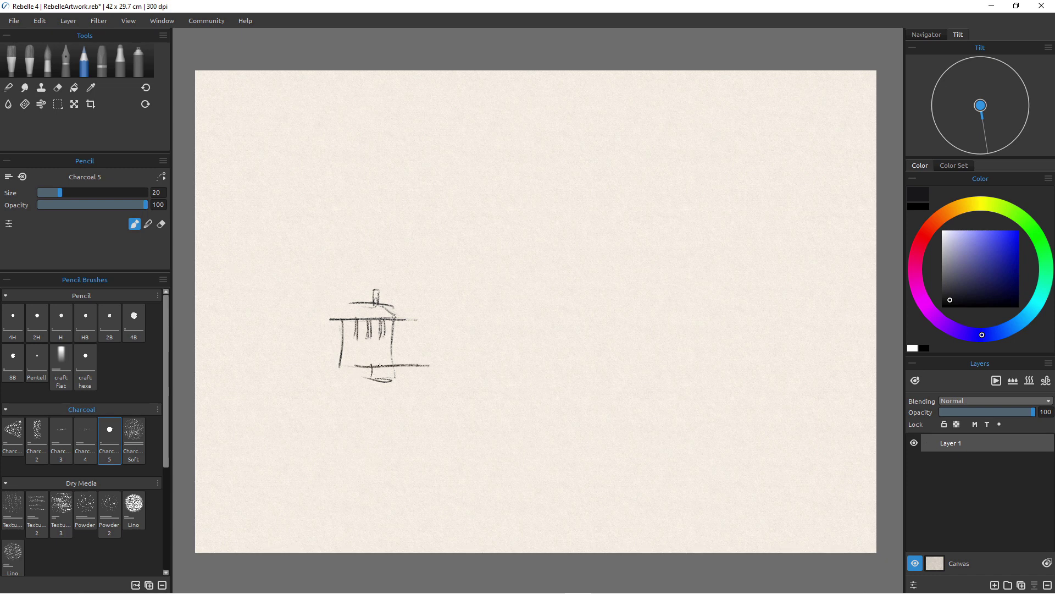
drag(421, 374, 387, 377)
Sketch loose rounded treetop outlines from beside the pavilion across to the right edge of the canvas
mouse_move(372, 235)
mouse_down()
mouse_move(458, 308)
mouse_move(549, 326)
mouse_up()
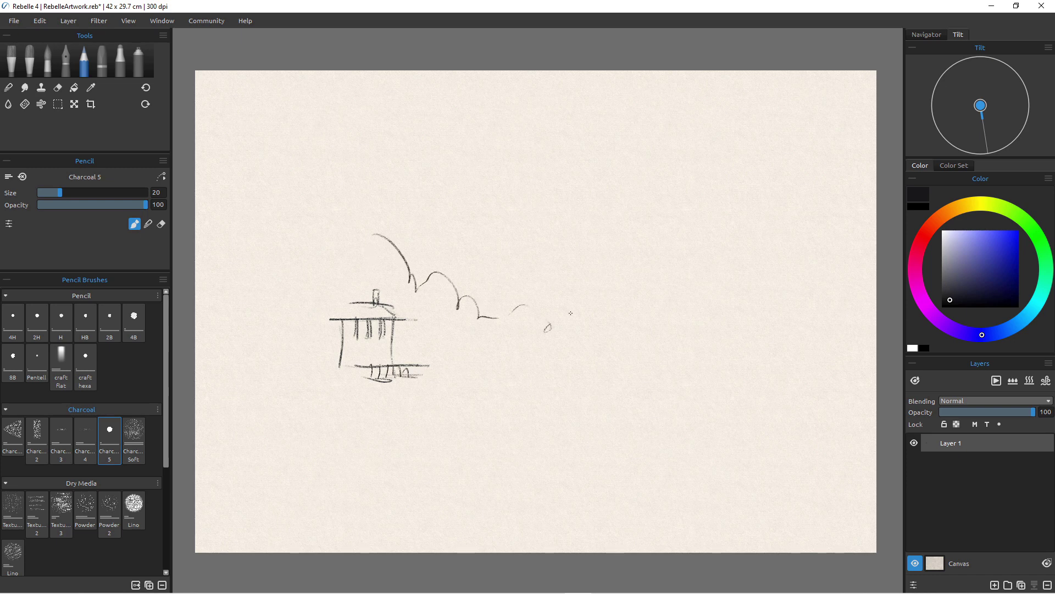
drag(506, 255, 565, 269)
mouse_move(580, 204)
mouse_down()
mouse_move(618, 270)
mouse_move(486, 293)
mouse_up()
mouse_move(464, 231)
mouse_down()
mouse_move(442, 242)
mouse_move(457, 309)
mouse_up()
drag(499, 306, 594, 288)
mouse_move(648, 195)
mouse_down()
mouse_move(703, 276)
mouse_move(734, 254)
mouse_up()
drag(747, 217, 770, 225)
drag(781, 285, 780, 314)
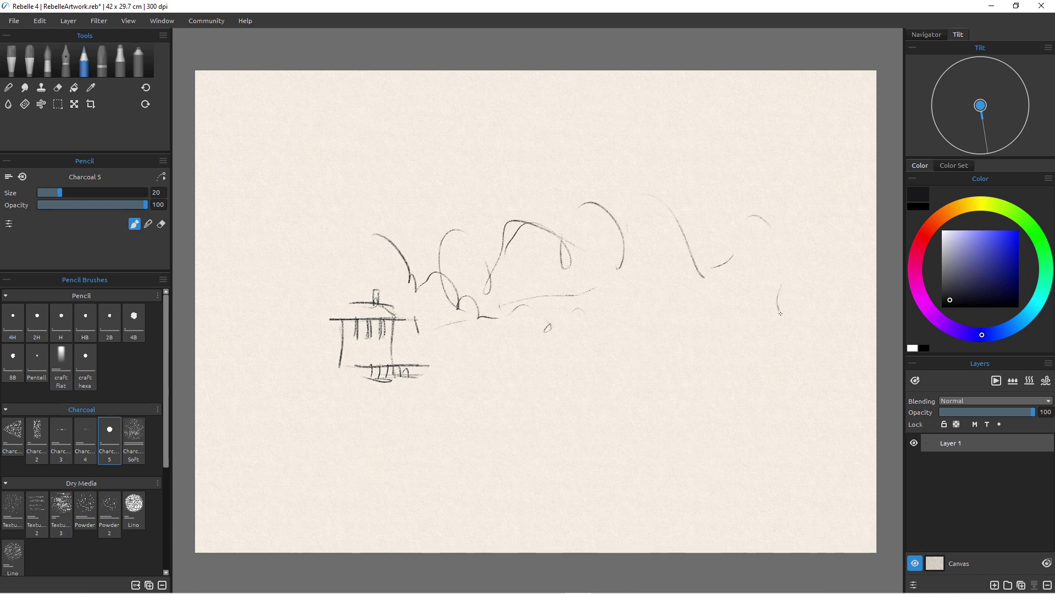
drag(681, 195, 737, 164)
mouse_move(752, 213)
mouse_down()
mouse_move(784, 248)
mouse_move(802, 214)
mouse_move(839, 274)
mouse_up()
drag(841, 272, 864, 265)
Outline the large trees on the canvas's left side, including a trunk beside the pavilion and the ground line running left
mouse_move(209, 135)
mouse_down()
mouse_move(283, 216)
mouse_move(391, 216)
mouse_up()
drag(327, 262, 323, 280)
drag(242, 258, 243, 274)
drag(217, 201, 284, 350)
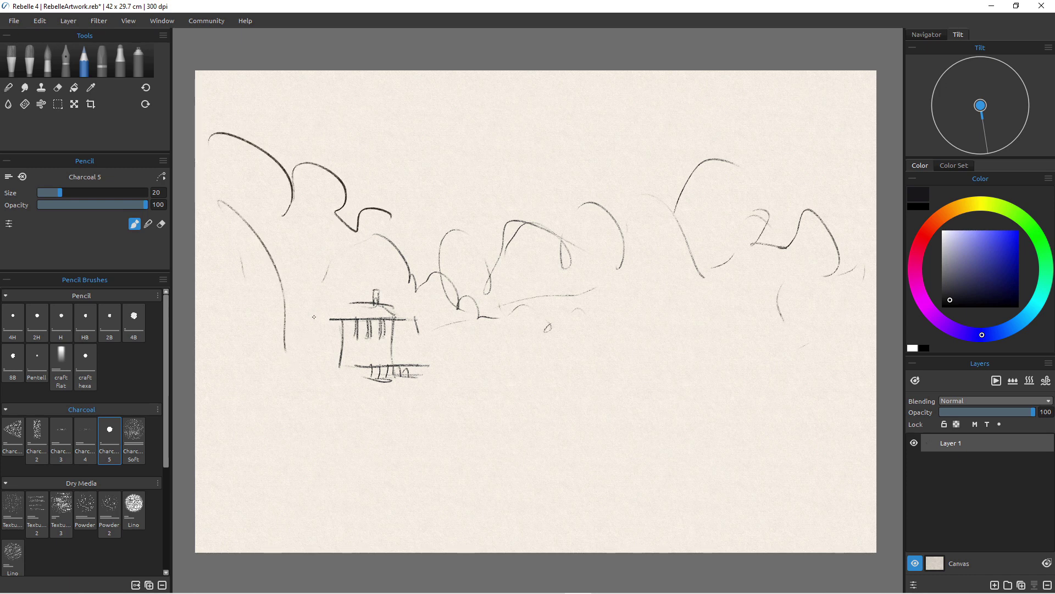
mouse_move(314, 317)
mouse_down()
mouse_move(304, 375)
mouse_move(214, 407)
mouse_up()
Draw the curved bank edge sweeping from the pavilion to the lower right with several parallel lines, and reinforce the left ground line
mouse_move(336, 379)
mouse_down()
mouse_move(409, 430)
mouse_move(637, 493)
mouse_up()
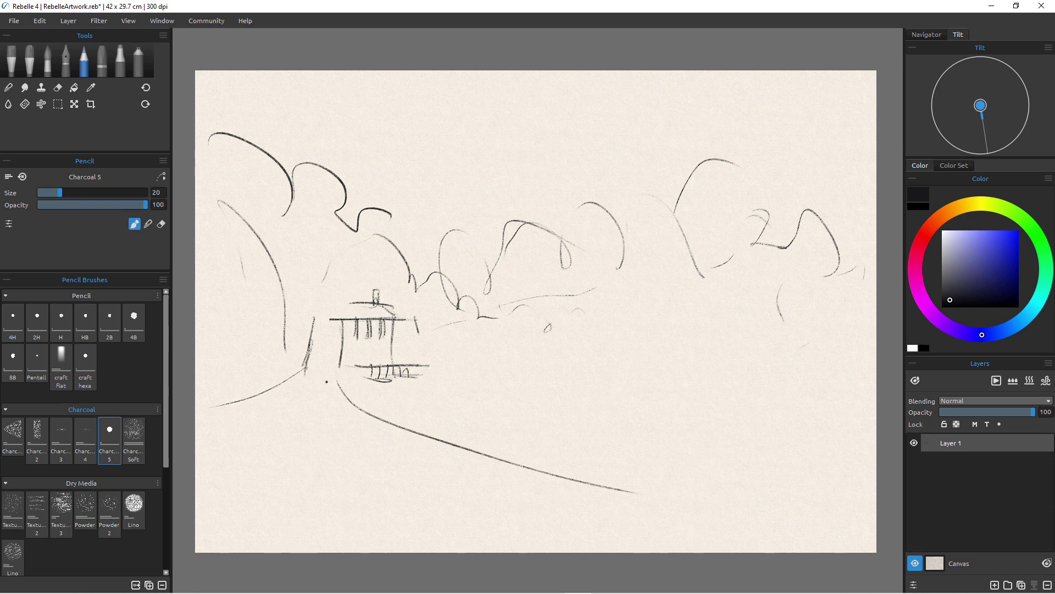
drag(336, 385, 506, 488)
drag(429, 451, 637, 518)
drag(566, 484, 654, 502)
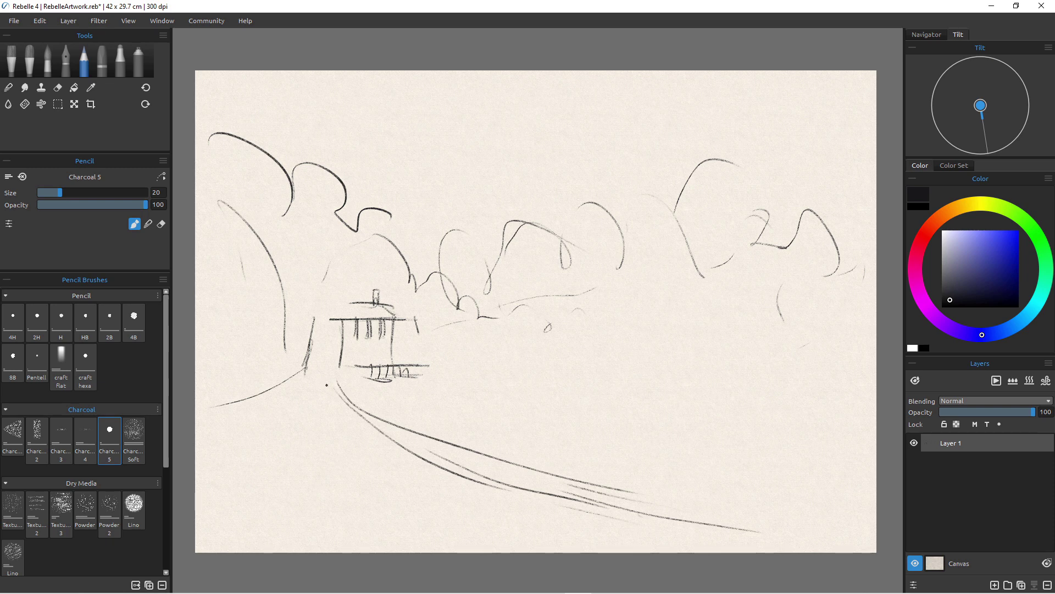
mouse_move(336, 379)
mouse_down()
mouse_move(367, 408)
mouse_move(451, 448)
mouse_up()
drag(323, 384, 381, 436)
drag(308, 381, 219, 416)
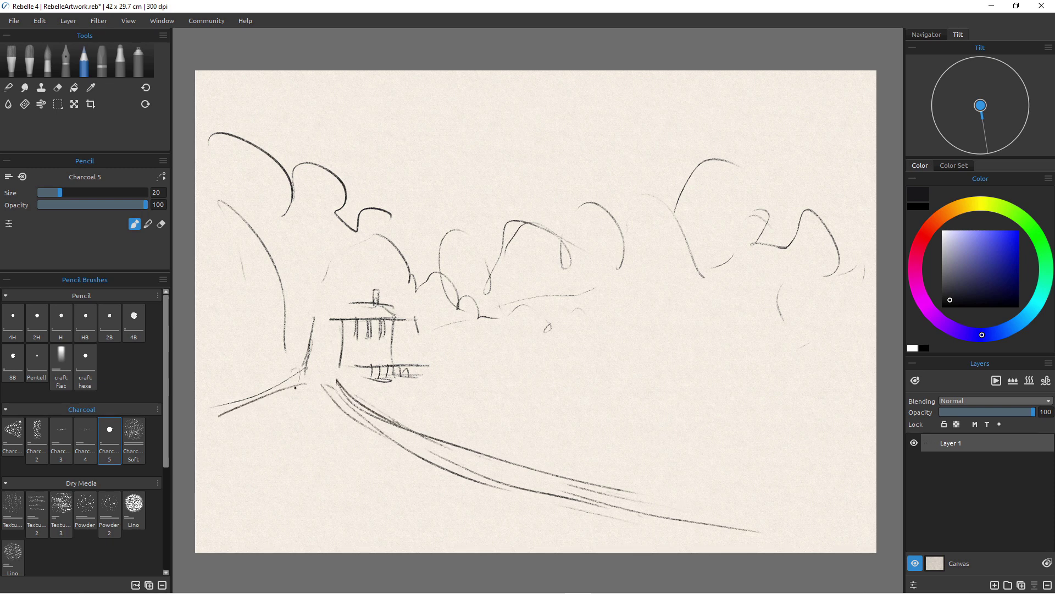
Sketch bushes to the right of the pavilion and a long horizontal far-shore line extending towards the right edge
mouse_move(396, 320)
mouse_down()
mouse_move(396, 342)
mouse_move(517, 363)
mouse_up()
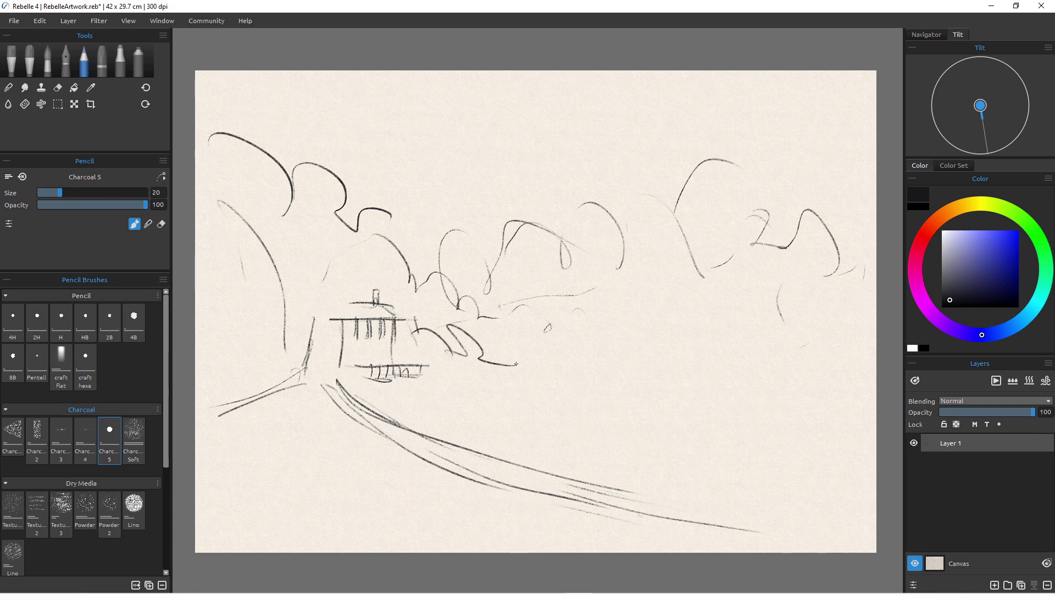
drag(395, 363, 541, 357)
mouse_move(420, 376)
mouse_down()
mouse_move(451, 381)
mouse_move(440, 377)
mouse_move(455, 355)
mouse_move(567, 350)
mouse_up()
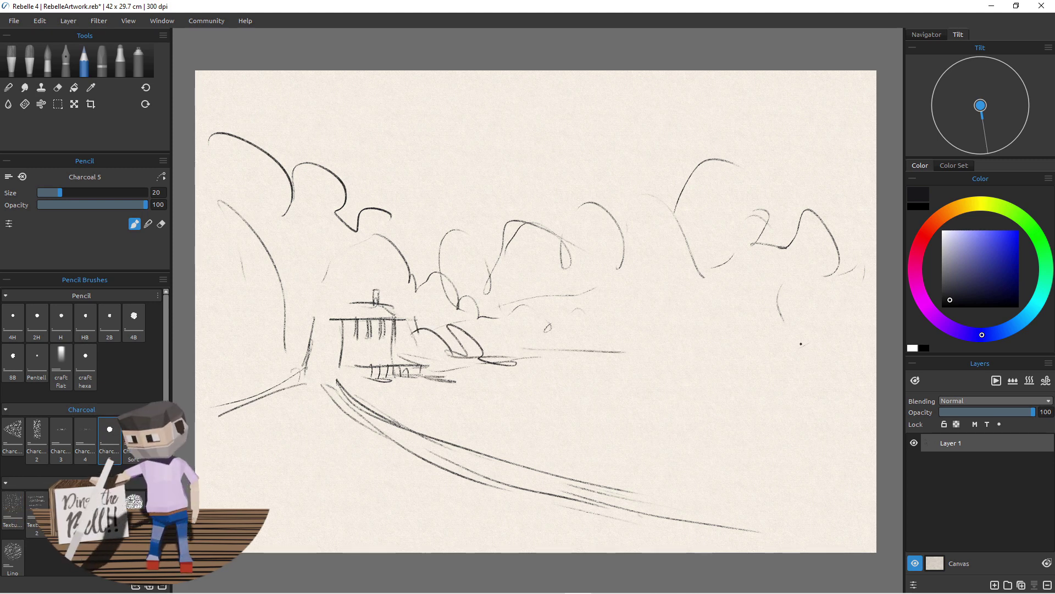
drag(786, 356, 476, 346)
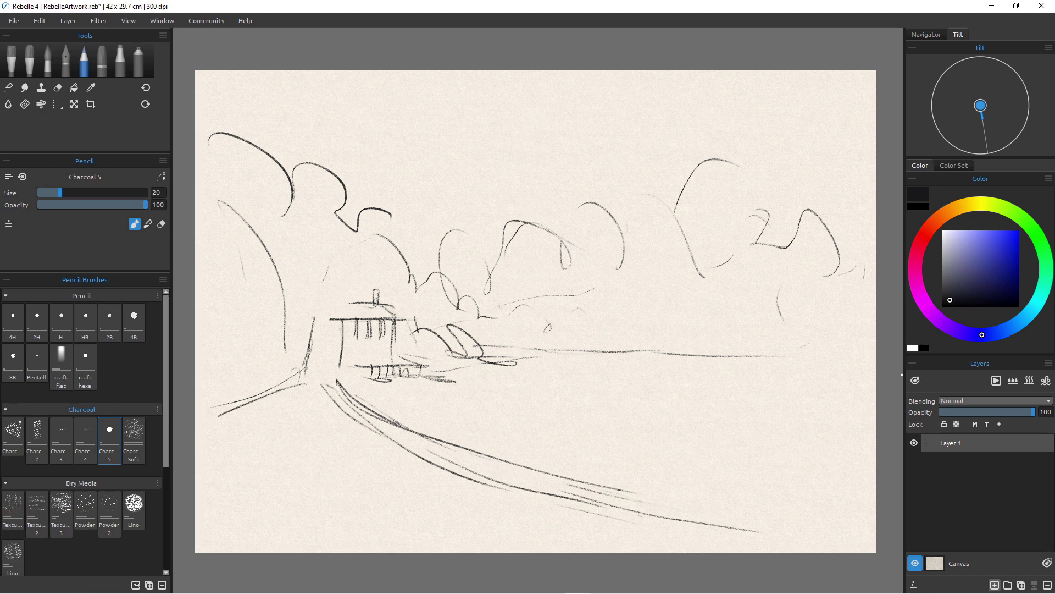
Add a new layer above the sketch, lock Layer 1 and make Layer 2 active for painting
click(995, 585)
click(951, 460)
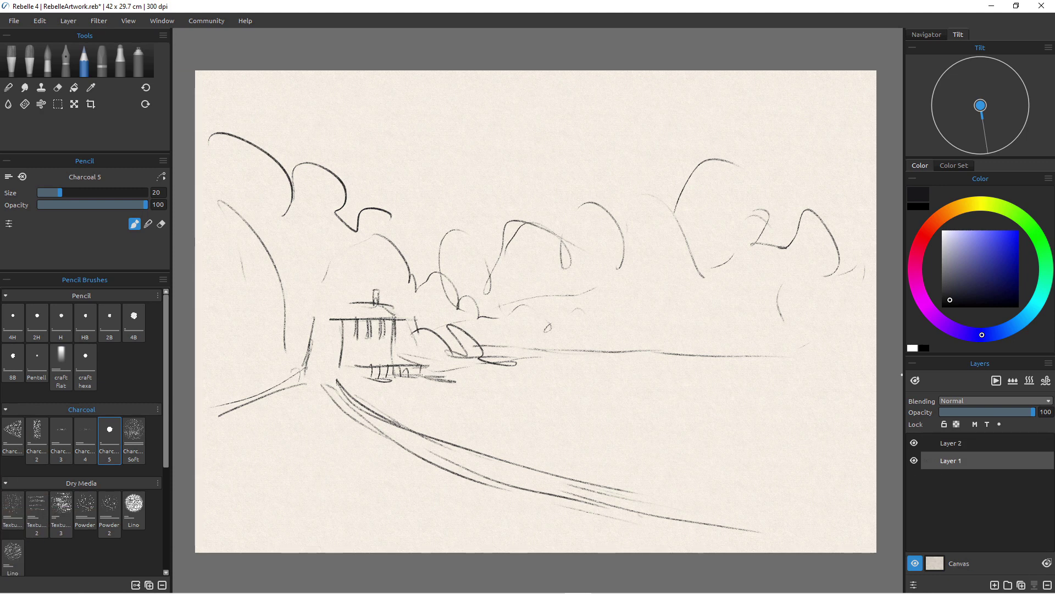
click(944, 423)
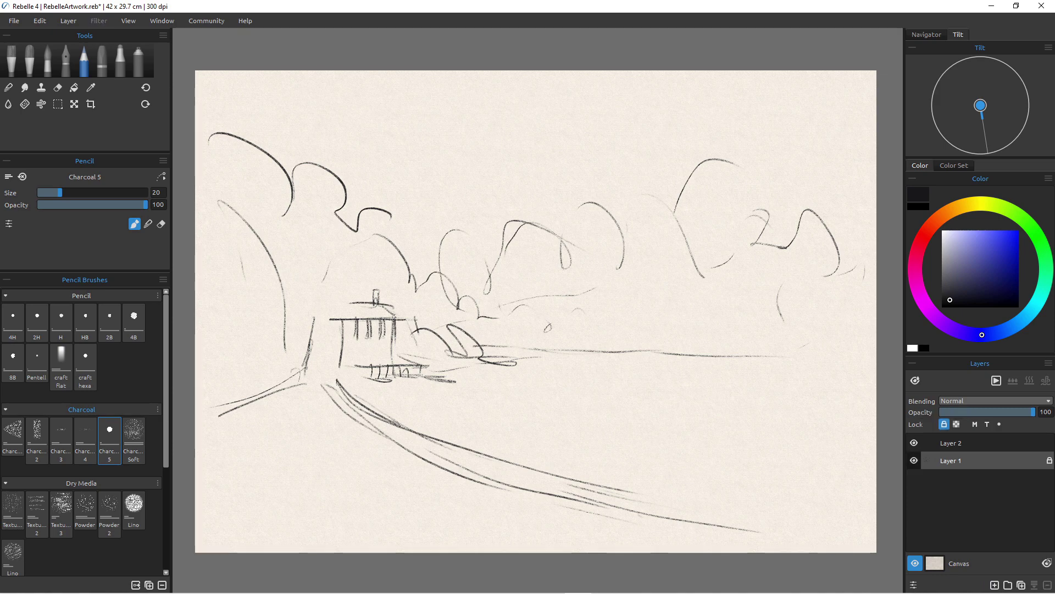
click(951, 443)
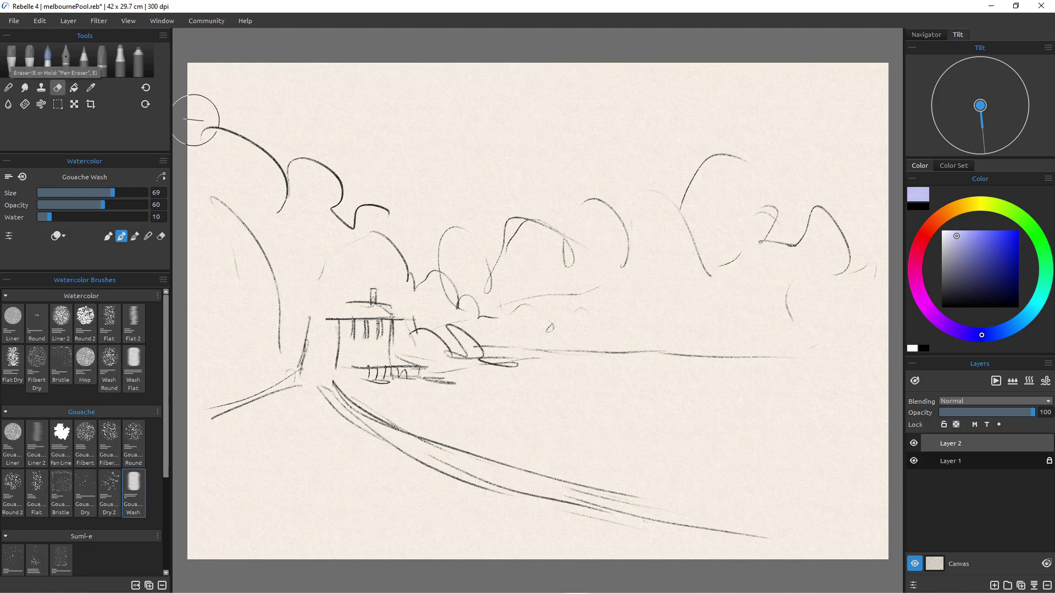
Paint diagonal sky strokes in violet-blue, teal and muted blue across the upper right with the Wash Flat watercolor brush
click(134, 367)
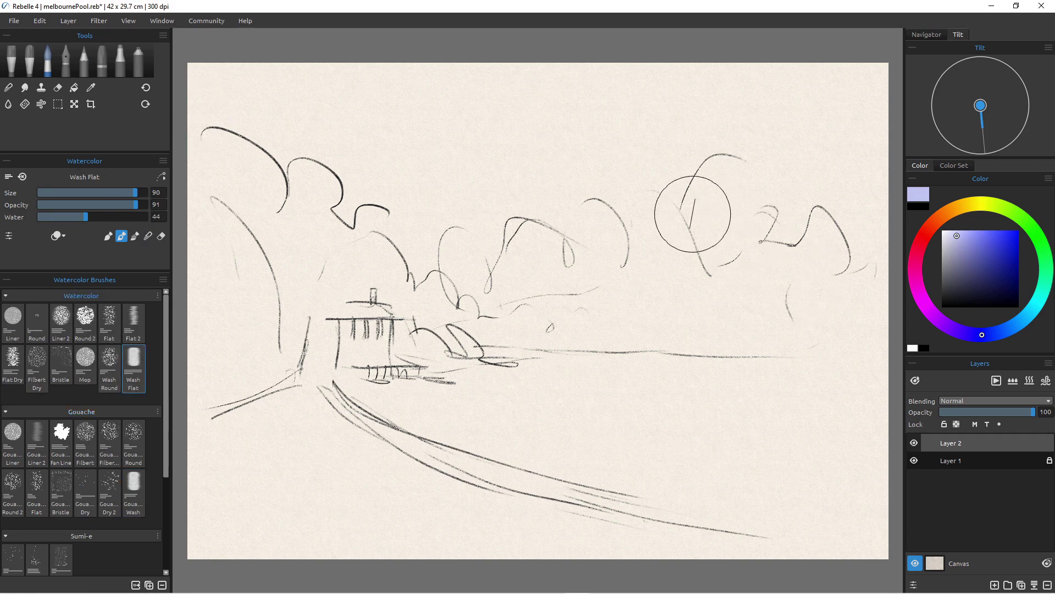
click(988, 253)
mouse_move(666, 165)
mouse_down()
mouse_move(633, 140)
mouse_move(670, 189)
mouse_move(679, 155)
mouse_move(728, 154)
mouse_move(730, 140)
mouse_move(802, 217)
mouse_up()
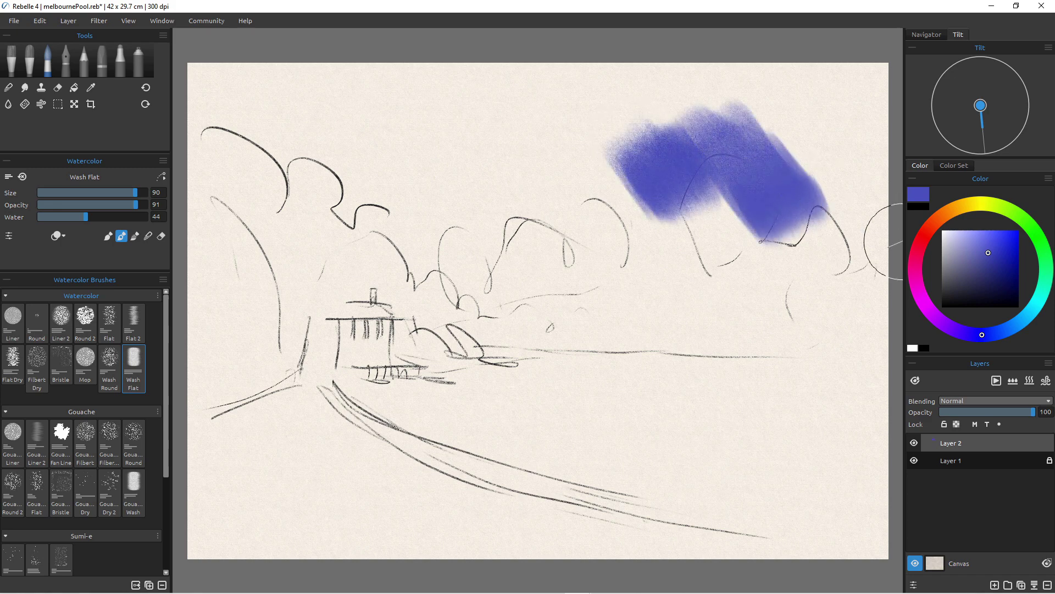
click(1028, 314)
mouse_move(770, 131)
mouse_down()
mouse_move(801, 176)
mouse_move(729, 177)
mouse_up()
mouse_move(608, 146)
mouse_down()
mouse_move(626, 190)
mouse_move(573, 147)
mouse_move(638, 222)
mouse_move(681, 258)
mouse_up()
click(983, 335)
mouse_move(599, 170)
mouse_down()
mouse_move(548, 150)
mouse_move(613, 253)
mouse_up()
click(1015, 325)
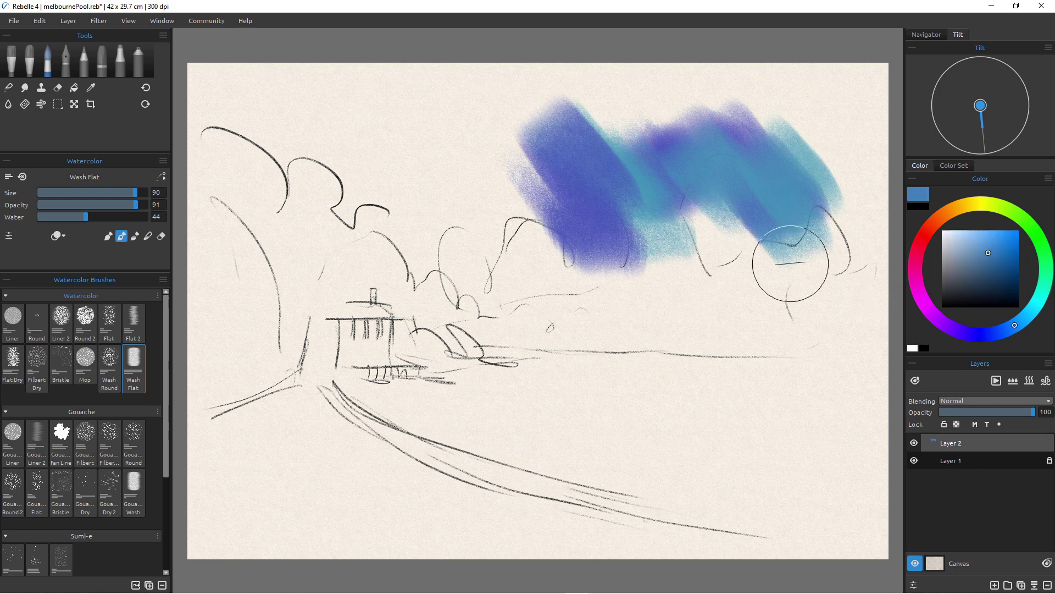
drag(561, 165, 511, 217)
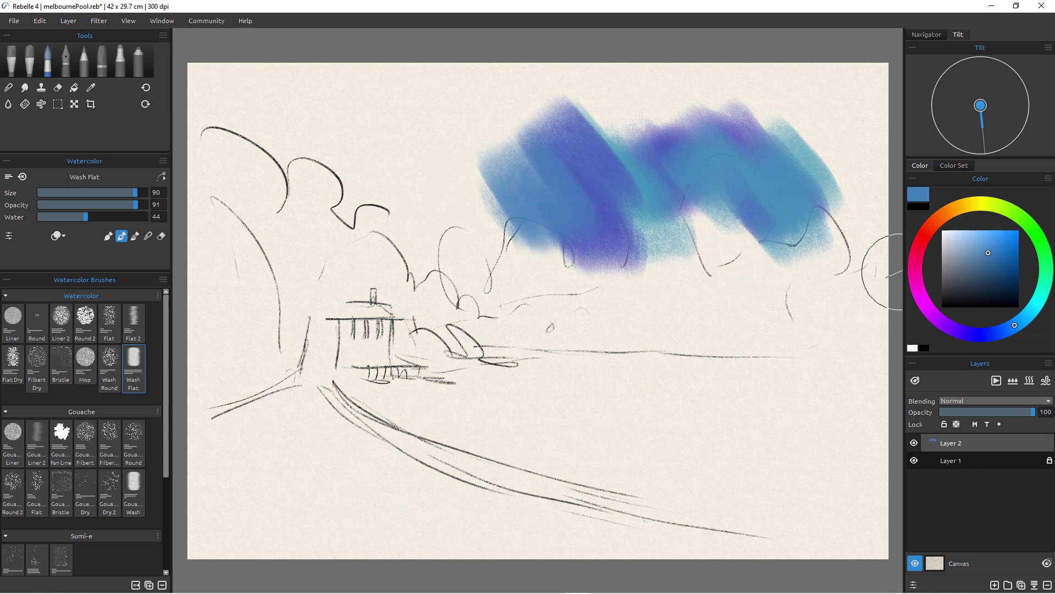
Extend the sky leftwards and over the right with saturated bright blue Wash Flat strokes, raising the water to 65
click(1009, 238)
mouse_move(770, 241)
mouse_down()
mouse_move(687, 121)
mouse_move(791, 109)
mouse_up()
mouse_move(529, 184)
mouse_down()
mouse_move(393, 172)
mouse_move(371, 139)
mouse_move(468, 188)
mouse_move(435, 202)
mouse_move(420, 255)
mouse_move(401, 236)
mouse_up()
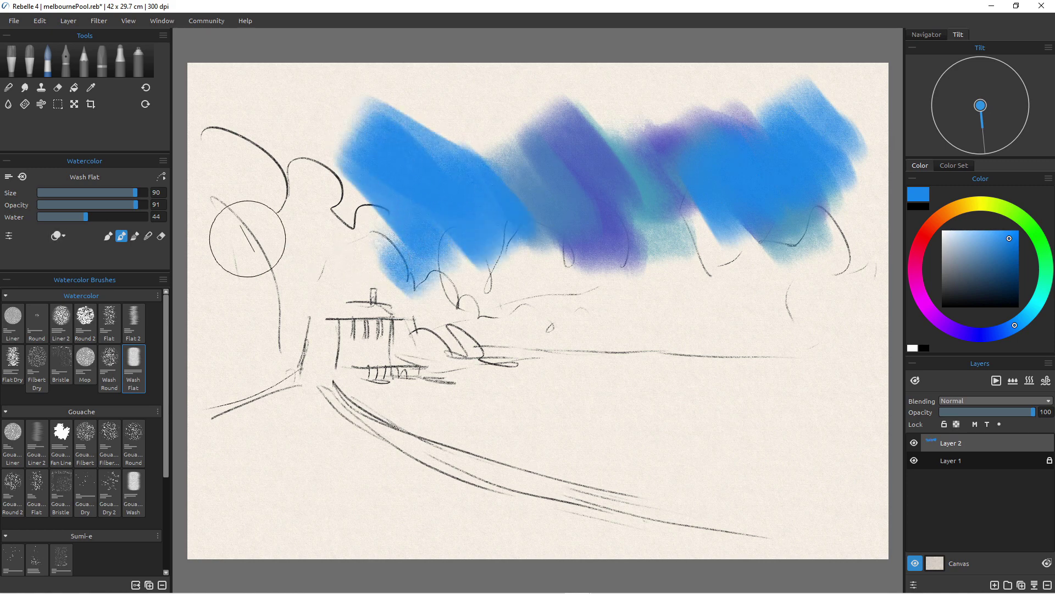
mouse_move(285, 215)
mouse_down()
mouse_move(347, 190)
mouse_move(355, 213)
mouse_up()
mouse_move(429, 154)
mouse_down()
mouse_move(516, 166)
mouse_move(540, 156)
mouse_up()
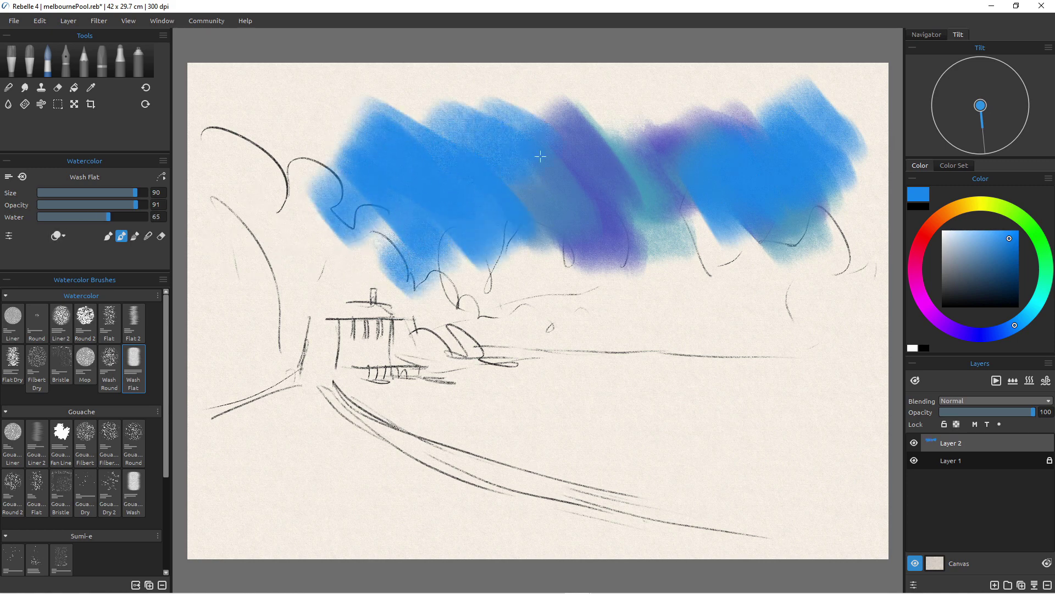
mouse_move(580, 110)
mouse_down()
mouse_move(690, 154)
mouse_move(714, 176)
mouse_up()
Cover the upper sky across the full canvas width with pale grey-blue Wash Flat strokes
click(962, 244)
mouse_move(659, 148)
mouse_down()
mouse_move(683, 110)
mouse_move(728, 96)
mouse_move(819, 133)
mouse_move(836, 141)
mouse_move(868, 248)
mouse_up()
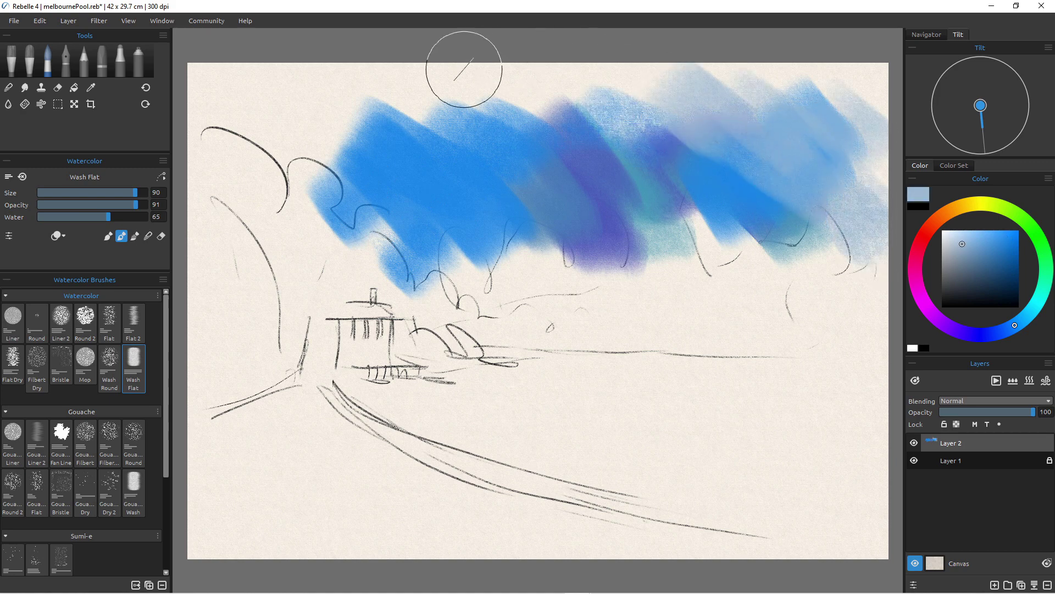
mouse_move(464, 69)
mouse_down()
mouse_move(258, 110)
mouse_move(278, 160)
mouse_move(409, 125)
mouse_move(583, 99)
mouse_move(659, 143)
mouse_move(754, 235)
mouse_move(692, 208)
mouse_move(791, 252)
mouse_move(841, 226)
mouse_up()
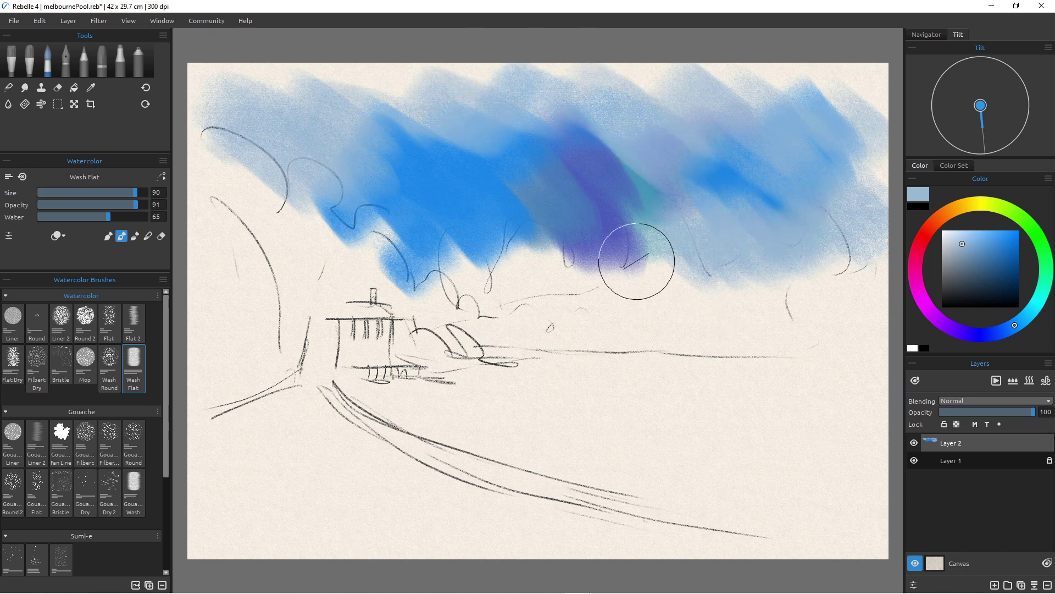
drag(636, 261, 640, 295)
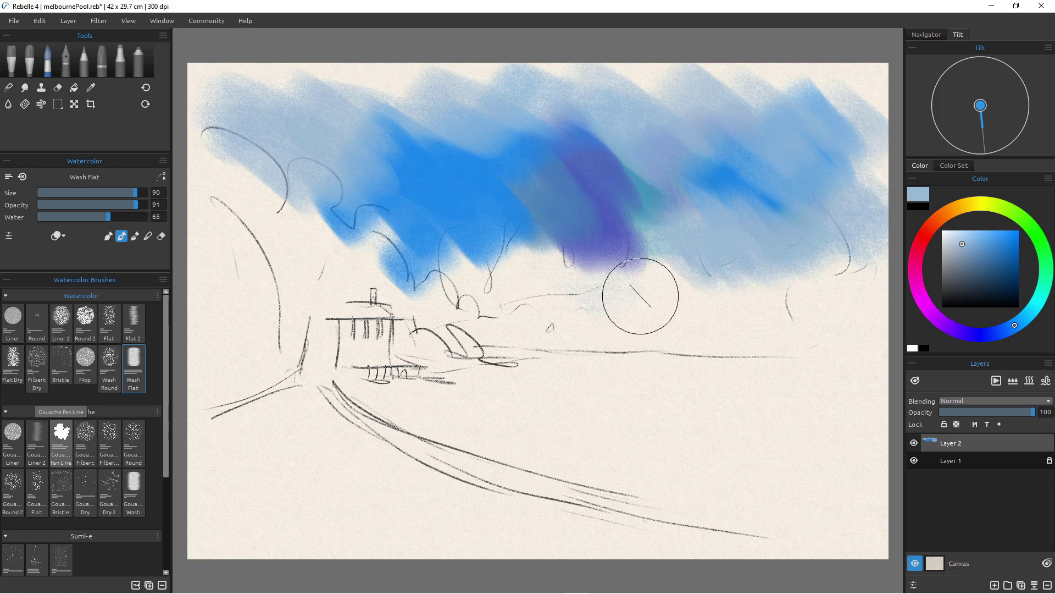
Dab light blue clouds along the lower sky with the Gouache Fan Line brush, using a colour sampled from the pale sky edge
click(61, 437)
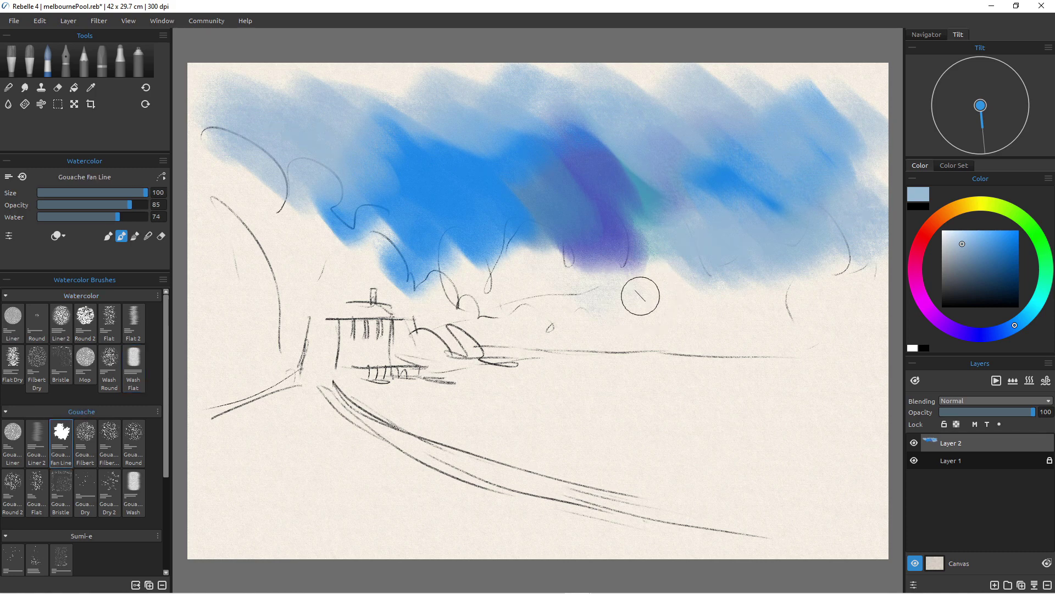
alt+click(641, 295)
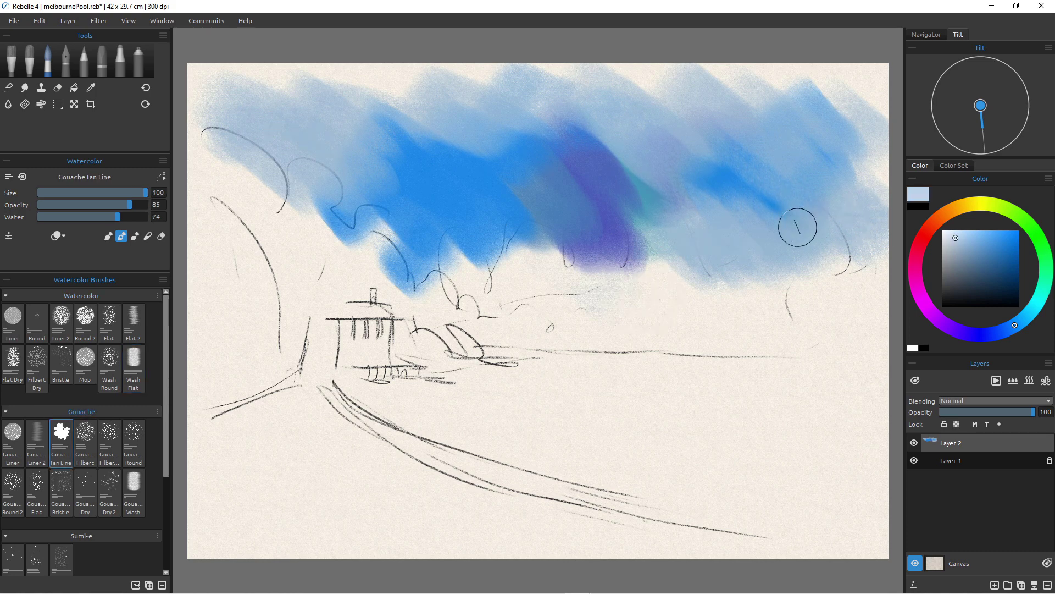
mouse_move(798, 220)
mouse_down()
mouse_move(843, 193)
mouse_move(761, 225)
mouse_up()
drag(748, 267, 761, 258)
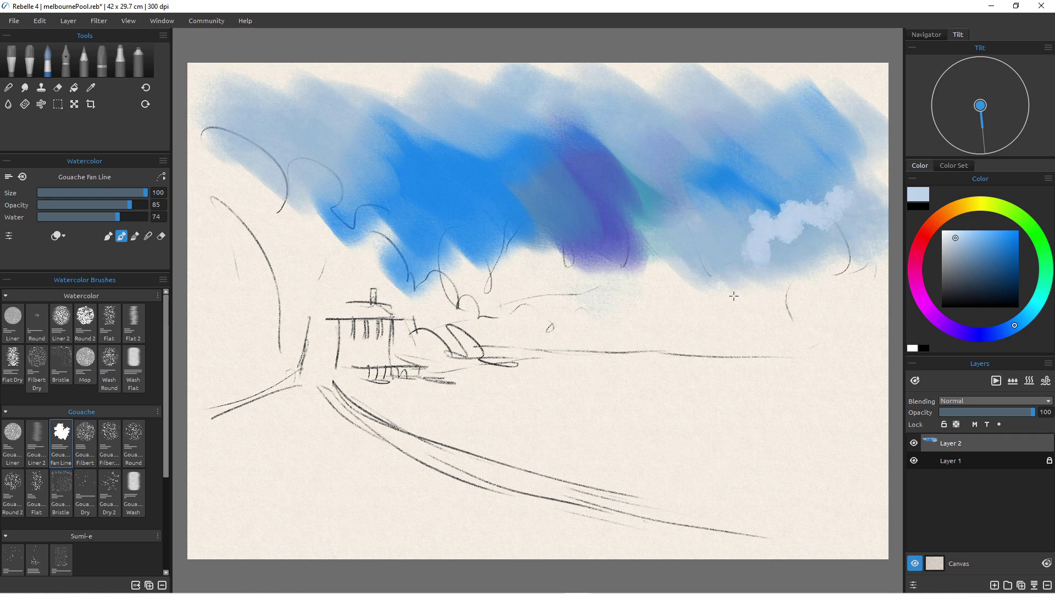
mouse_move(656, 231)
mouse_down()
mouse_move(716, 212)
mouse_move(610, 220)
mouse_move(771, 224)
mouse_up()
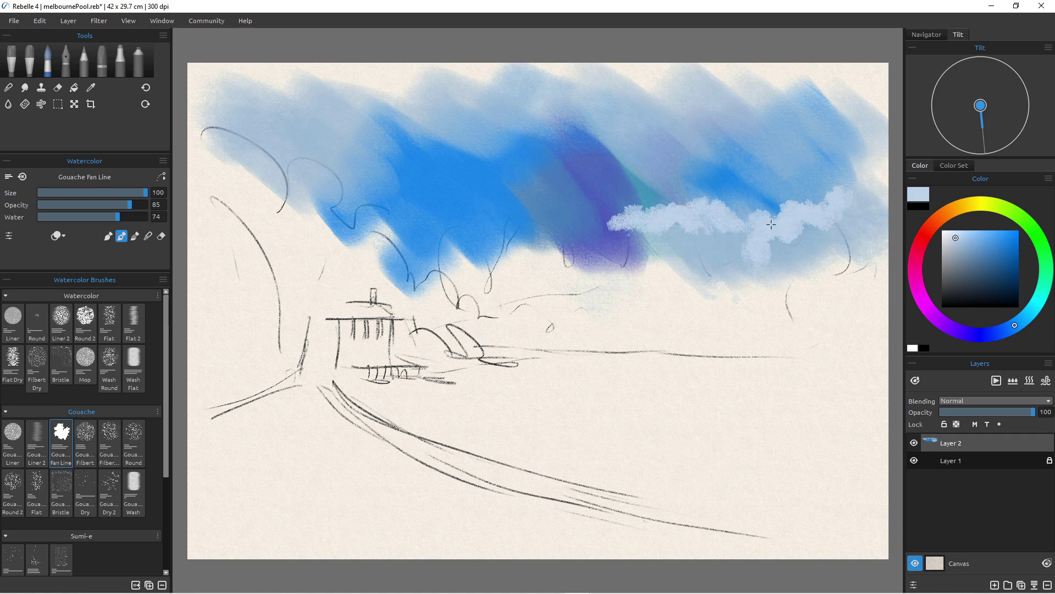
mouse_move(514, 223)
mouse_down()
mouse_move(523, 207)
mouse_move(594, 247)
mouse_move(517, 232)
mouse_move(501, 251)
mouse_move(552, 242)
mouse_move(607, 253)
mouse_move(636, 213)
mouse_move(676, 190)
mouse_move(720, 196)
mouse_up()
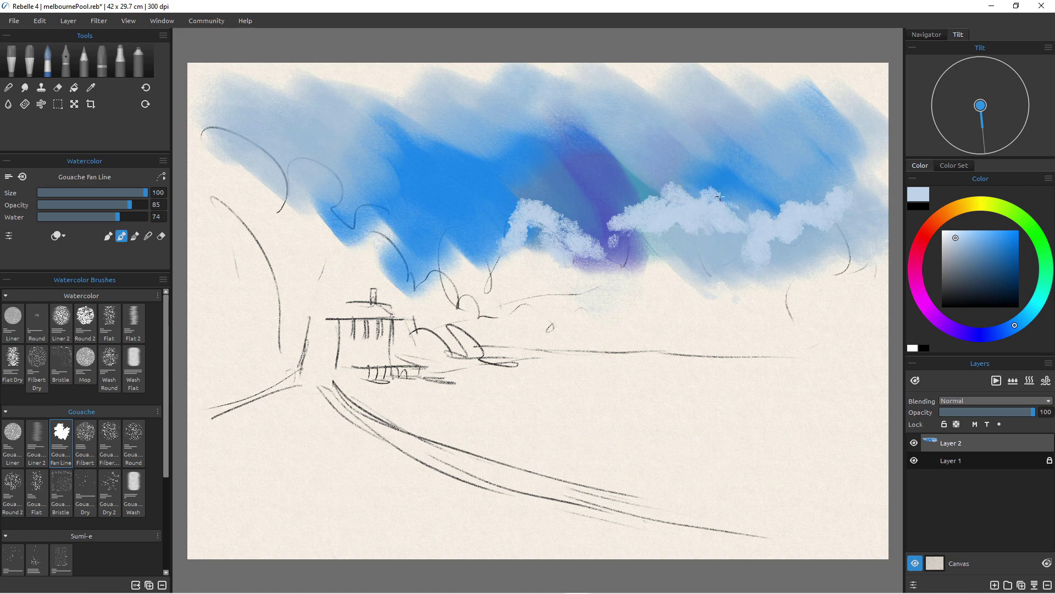
mouse_move(368, 228)
mouse_down()
mouse_move(388, 215)
mouse_move(410, 228)
mouse_move(407, 256)
mouse_move(418, 253)
mouse_move(340, 208)
mouse_move(329, 186)
mouse_up()
Dab pale cyan foliage highlights along the left edge of the sky with the Gouache Fan Line brush
click(1035, 303)
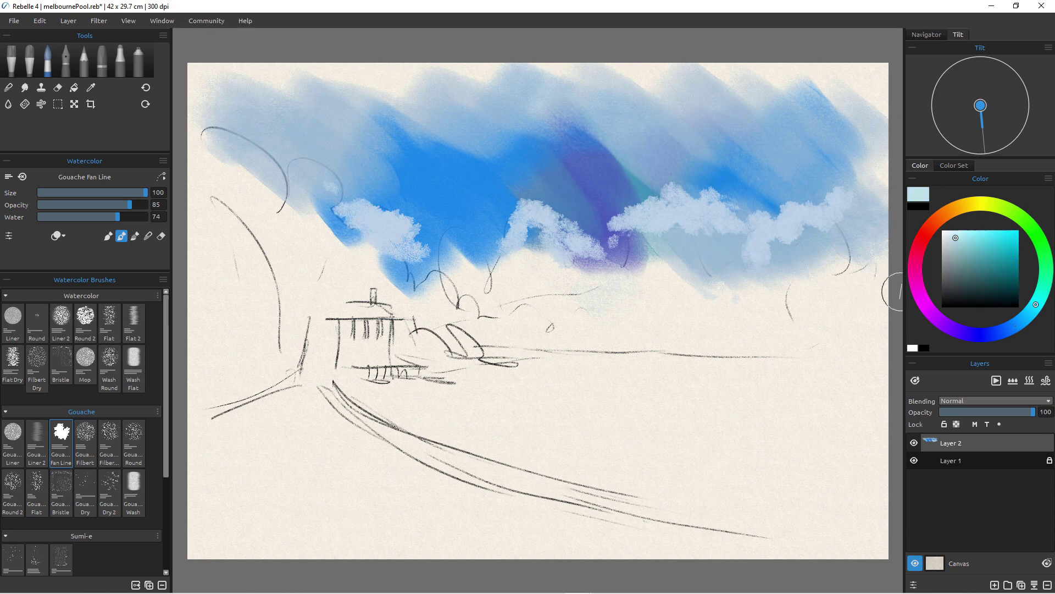
drag(955, 237, 965, 235)
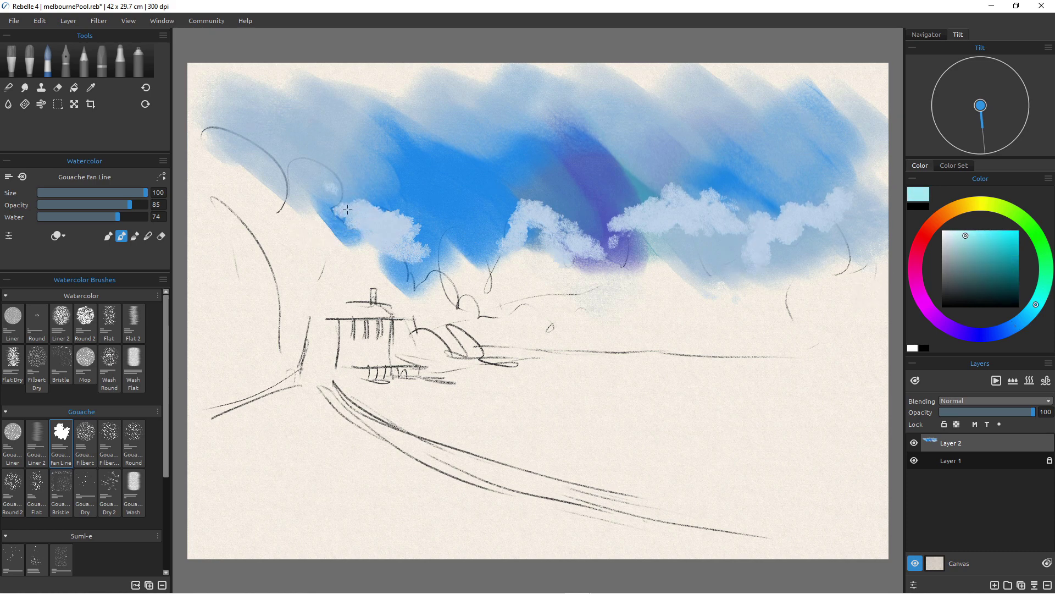
mouse_move(347, 212)
mouse_down()
mouse_move(374, 222)
mouse_move(305, 157)
mouse_move(270, 160)
mouse_up()
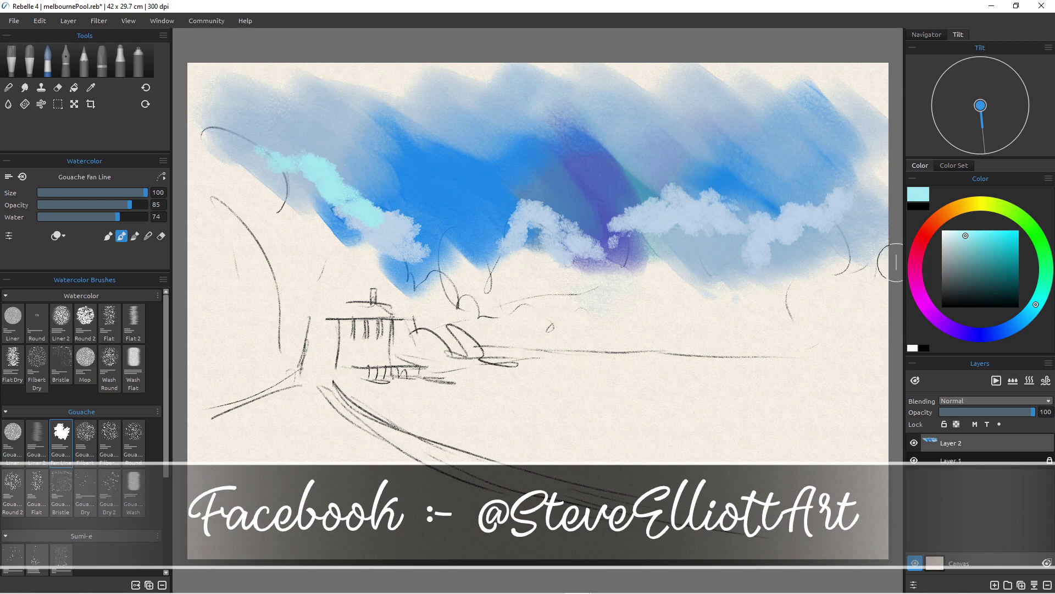
Dab light yellow-green treetops over the left slope and along the middle and right cloud bands with the Gouache Fan Line brush
click(1004, 208)
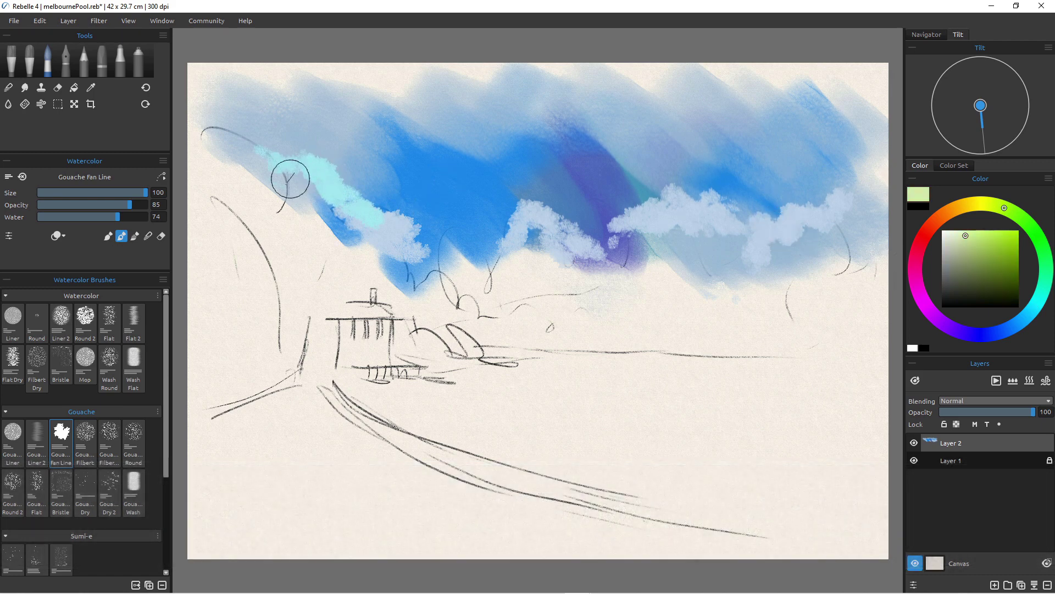
drag(292, 159, 258, 141)
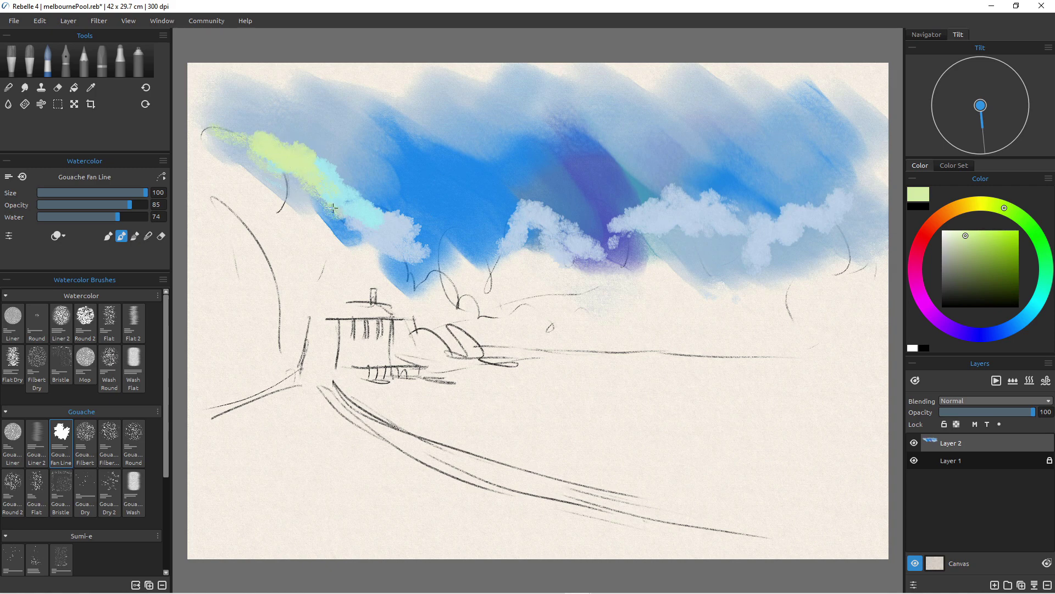
mouse_move(535, 225)
mouse_down()
mouse_move(560, 215)
mouse_move(608, 233)
mouse_move(600, 242)
mouse_move(509, 229)
mouse_move(490, 271)
mouse_up()
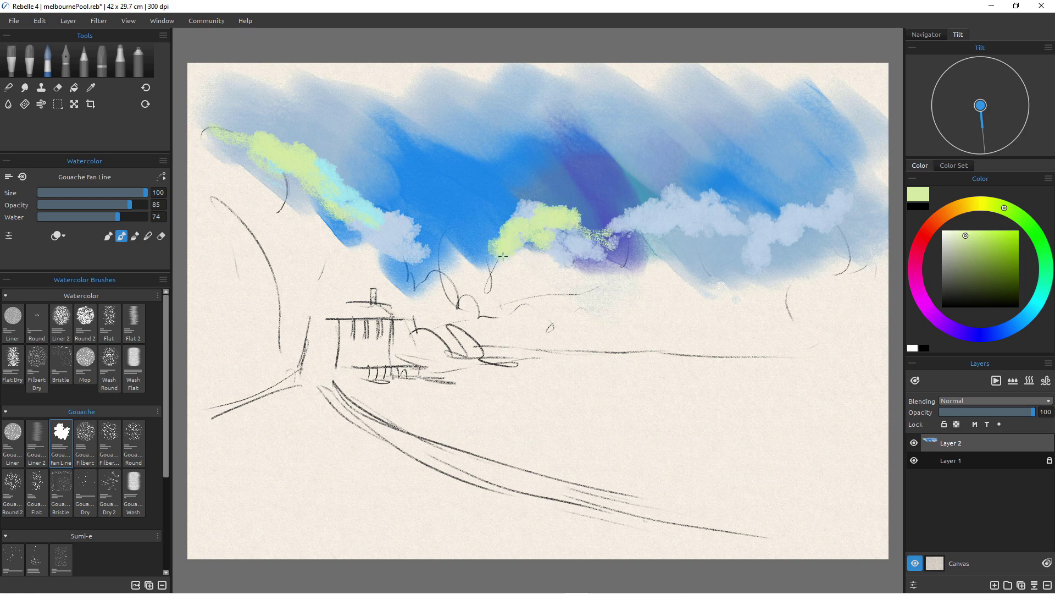
mouse_move(680, 193)
mouse_down()
mouse_move(752, 229)
mouse_move(750, 218)
mouse_move(786, 207)
mouse_move(801, 248)
mouse_move(782, 209)
mouse_move(802, 231)
mouse_move(814, 209)
mouse_move(847, 233)
mouse_move(871, 223)
mouse_up()
drag(632, 245, 626, 227)
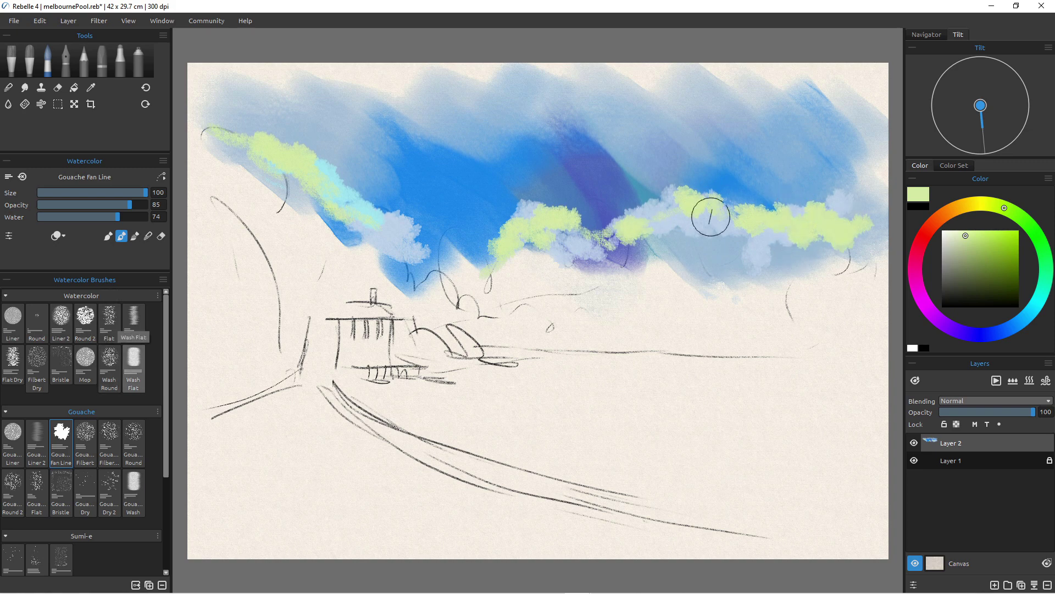
Fill in the middle and right trees beneath the treetops with light green and mid-green Wash Flat watercolor strokes
click(133, 365)
mouse_move(710, 216)
mouse_down()
mouse_move(684, 211)
mouse_move(732, 260)
mouse_move(701, 212)
mouse_move(791, 250)
mouse_up()
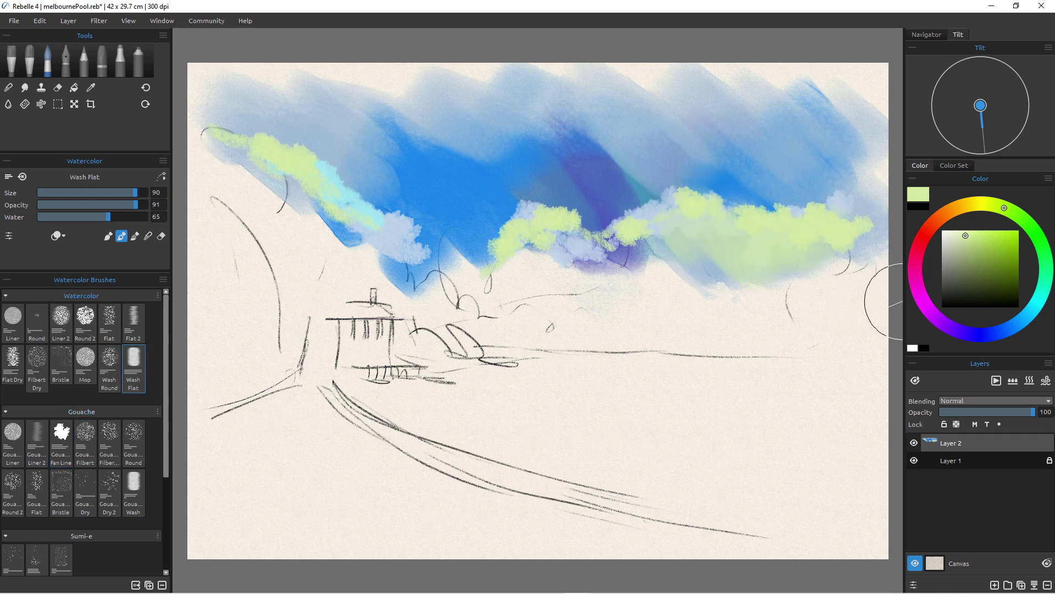
mouse_move(707, 242)
mouse_down()
mouse_move(726, 269)
mouse_move(718, 237)
mouse_move(805, 259)
mouse_up()
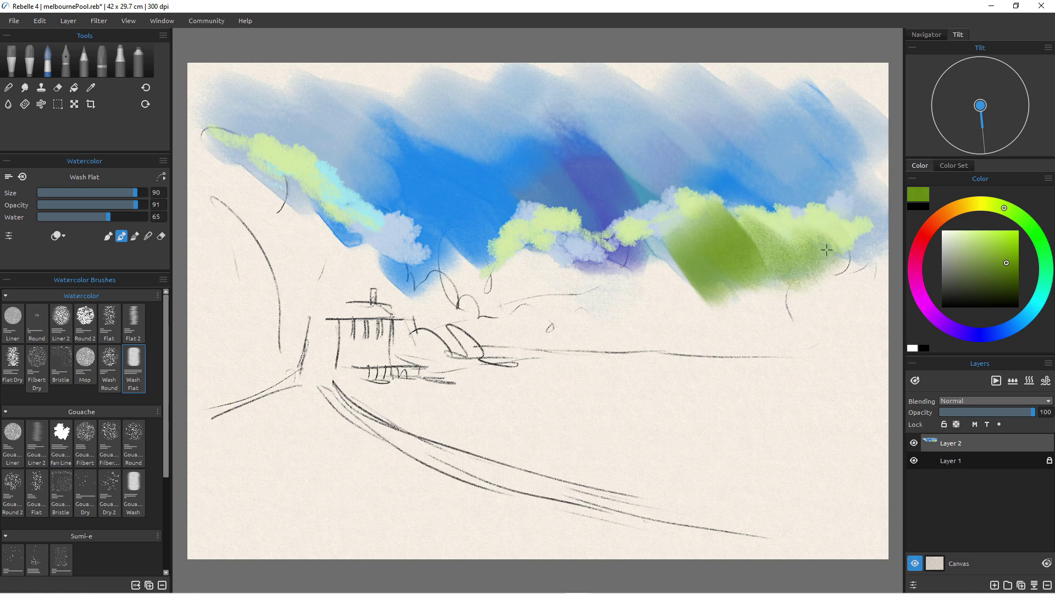
mouse_move(650, 238)
mouse_down()
mouse_move(650, 263)
mouse_move(577, 188)
mouse_up()
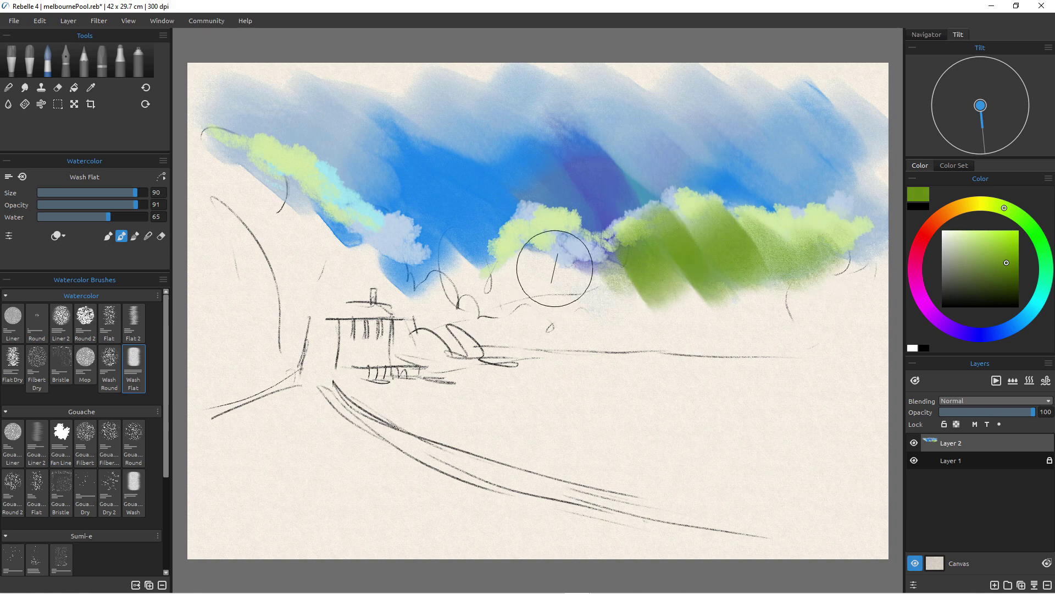
mouse_move(554, 269)
mouse_down()
mouse_move(576, 264)
mouse_move(575, 274)
mouse_move(554, 235)
mouse_move(579, 302)
mouse_move(614, 292)
mouse_move(621, 302)
mouse_move(617, 286)
mouse_move(626, 306)
mouse_move(676, 307)
mouse_up()
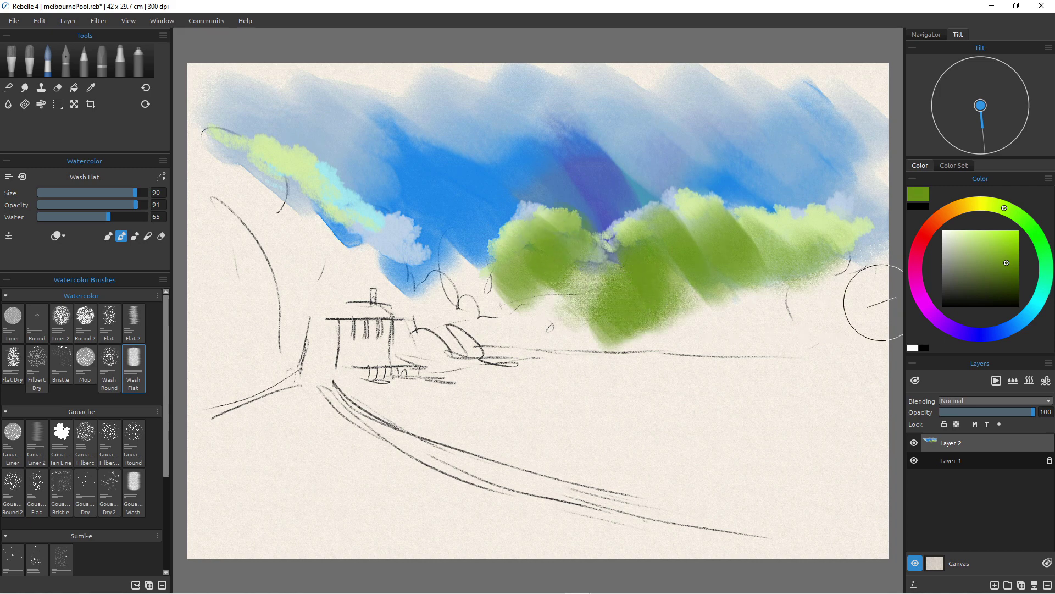
Brush muted pale green over the right trees and above the pavilion, and lavender under the middle tree
click(966, 248)
mouse_move(757, 266)
mouse_down()
mouse_move(686, 230)
mouse_move(660, 266)
mouse_up()
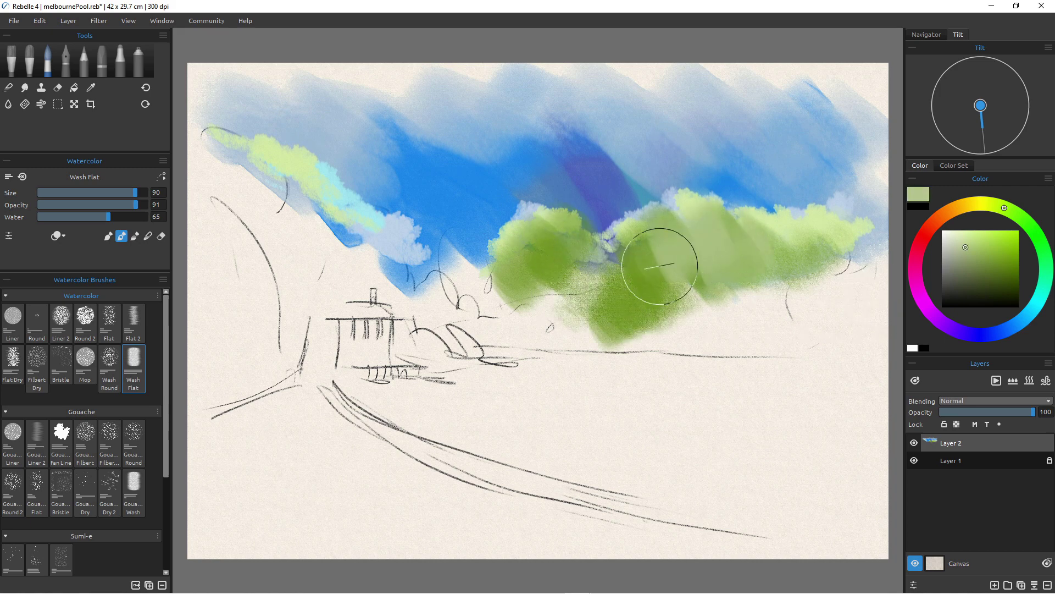
mouse_move(341, 231)
mouse_down()
mouse_move(396, 268)
mouse_move(308, 231)
mouse_up()
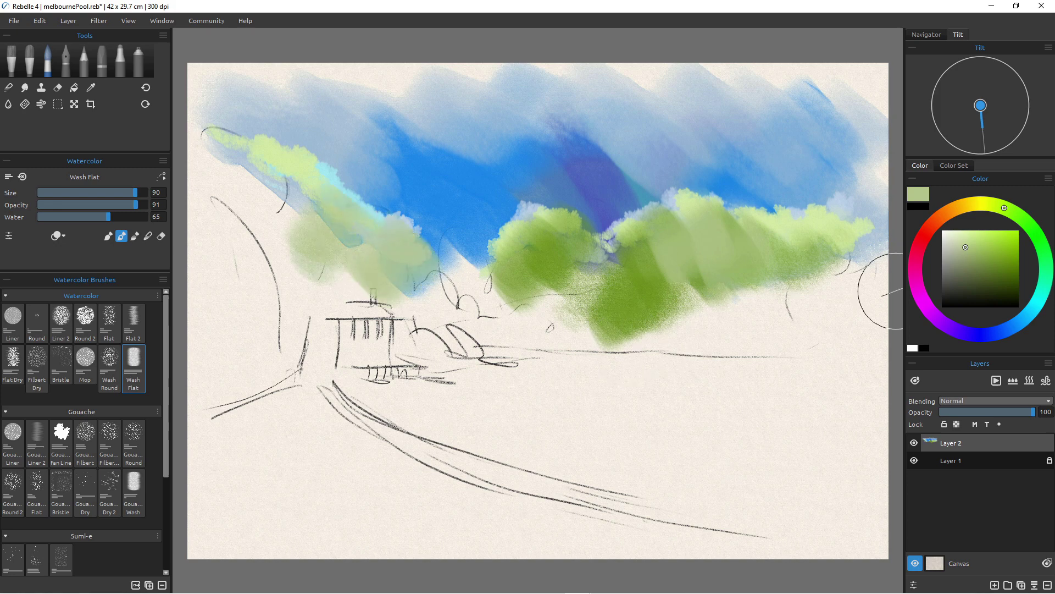
click(990, 334)
mouse_move(588, 280)
mouse_down()
mouse_move(539, 324)
mouse_move(497, 308)
mouse_up()
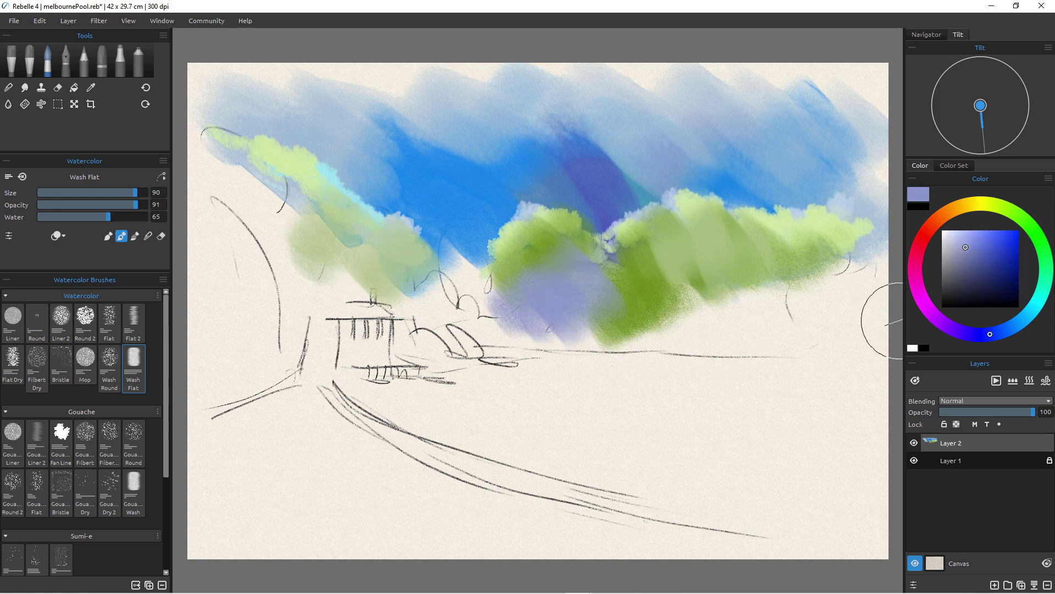
Paint dark navy shadows with Wash Flat beneath the trees, from the right canvas edge across to the pavilion
click(1006, 271)
mouse_move(583, 289)
mouse_down()
mouse_move(547, 301)
mouse_move(615, 327)
mouse_move(688, 263)
mouse_move(760, 283)
mouse_move(824, 291)
mouse_move(841, 282)
mouse_move(773, 275)
mouse_up()
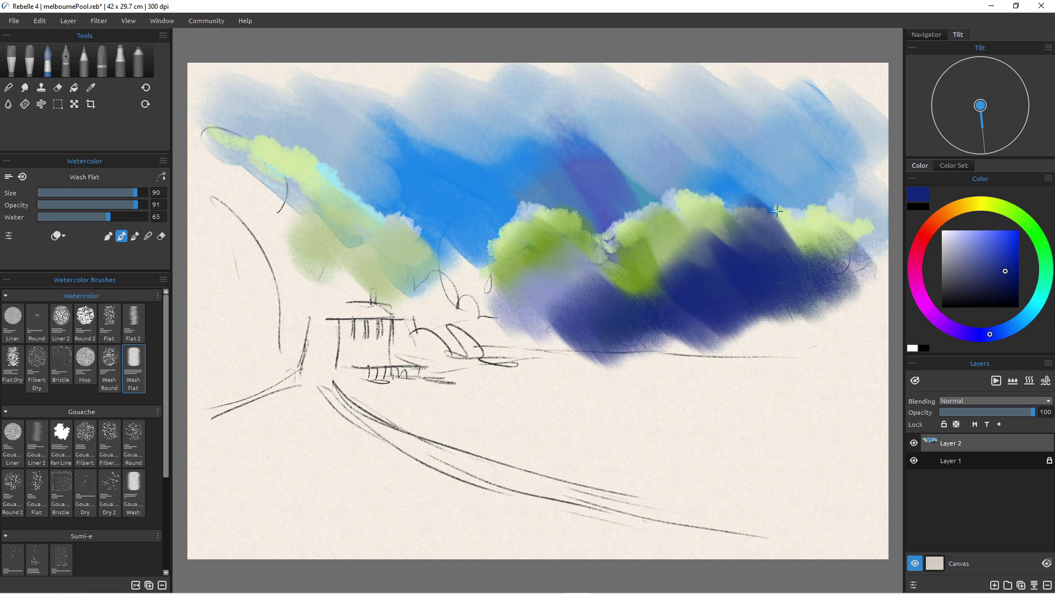
mouse_move(777, 210)
mouse_down()
mouse_move(805, 267)
mouse_move(848, 286)
mouse_move(833, 247)
mouse_move(865, 247)
mouse_move(876, 215)
mouse_move(850, 245)
mouse_move(826, 331)
mouse_up()
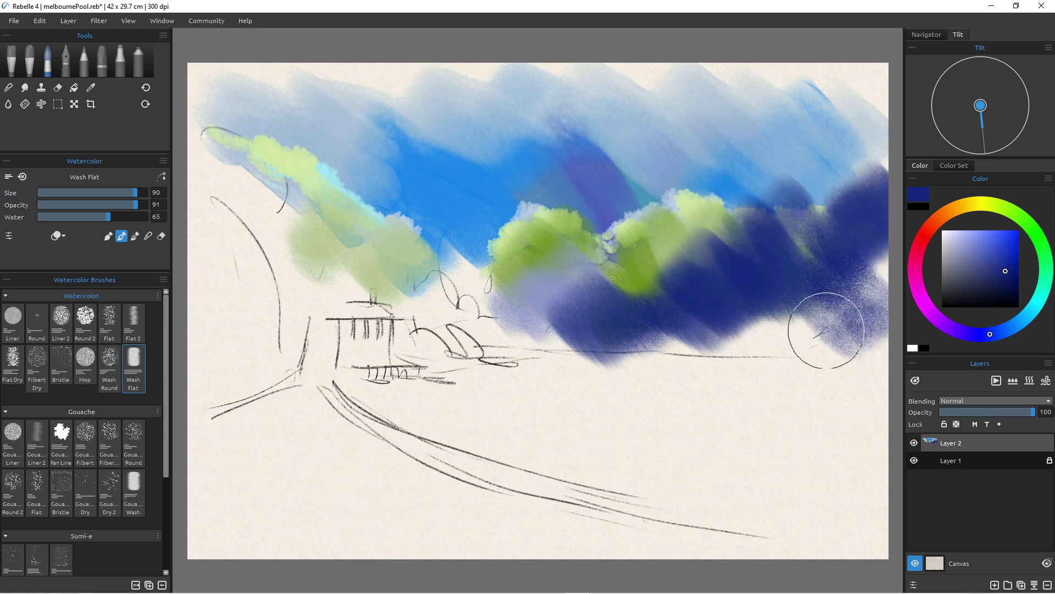
mouse_move(610, 341)
mouse_down()
mouse_move(813, 330)
mouse_move(715, 340)
mouse_move(547, 330)
mouse_up()
mouse_move(389, 295)
mouse_down()
mouse_move(428, 322)
mouse_move(442, 306)
mouse_move(500, 330)
mouse_move(490, 346)
mouse_move(541, 343)
mouse_move(458, 279)
mouse_up()
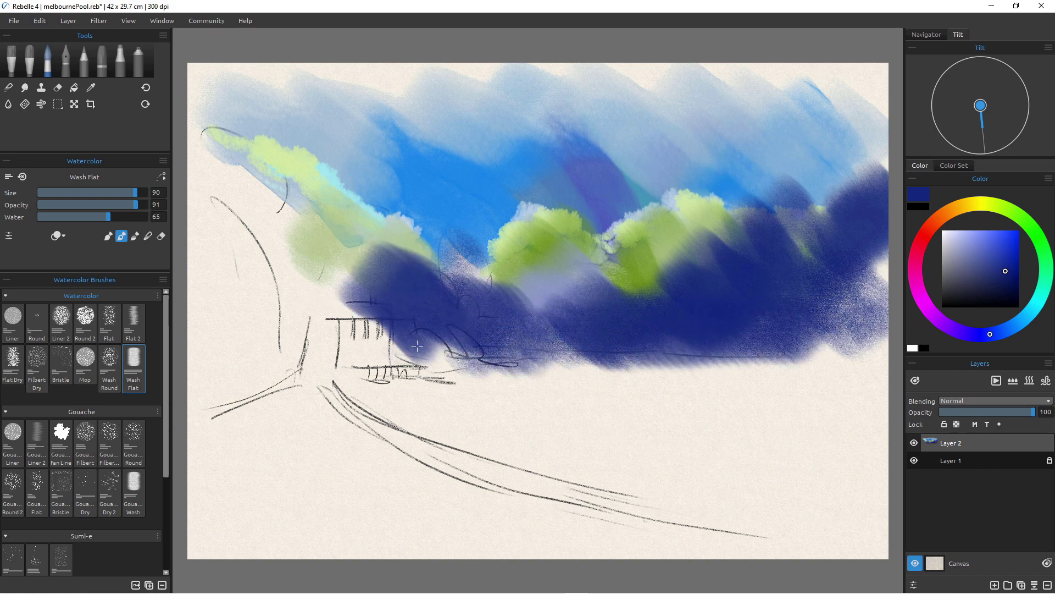
mouse_move(417, 346)
mouse_down()
mouse_move(518, 248)
mouse_move(571, 337)
mouse_up()
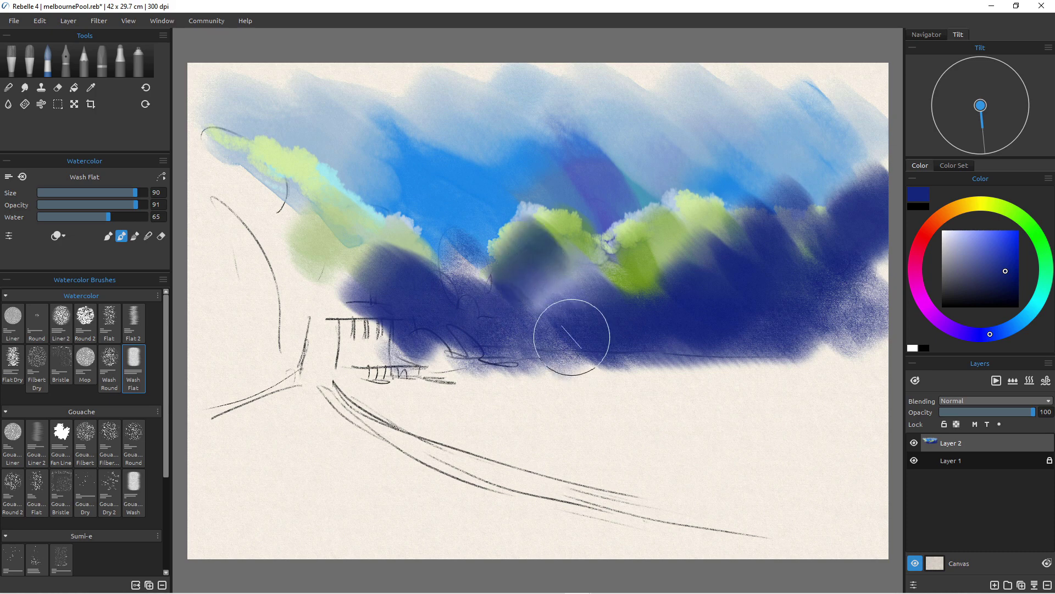
Erase the navy paint from the pavilion's roof and walls with the Square Hard eraser, enlarging it to size 32
key(e)
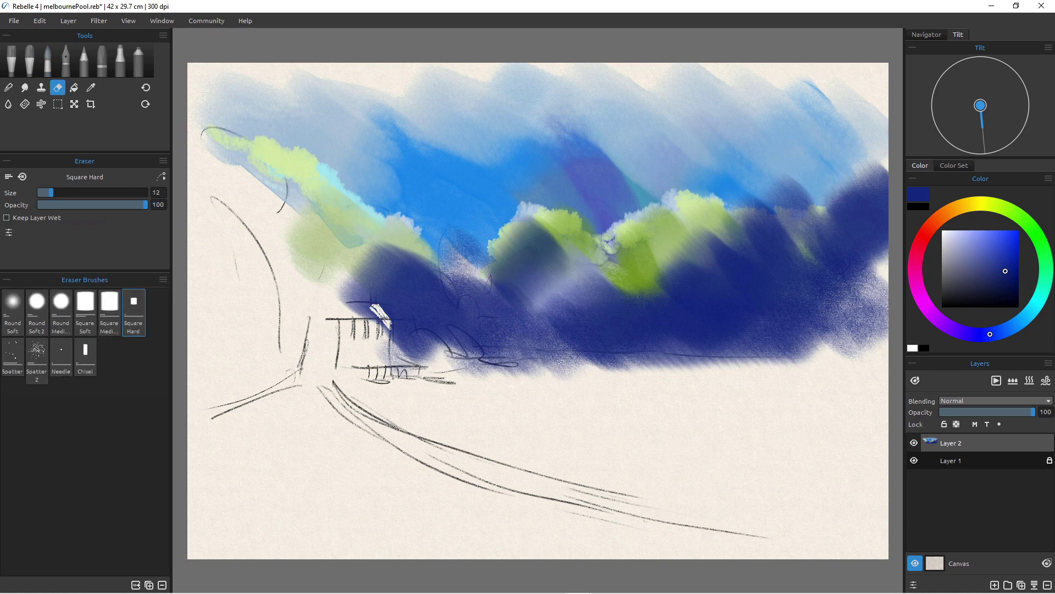
drag(379, 313, 367, 309)
key(w)
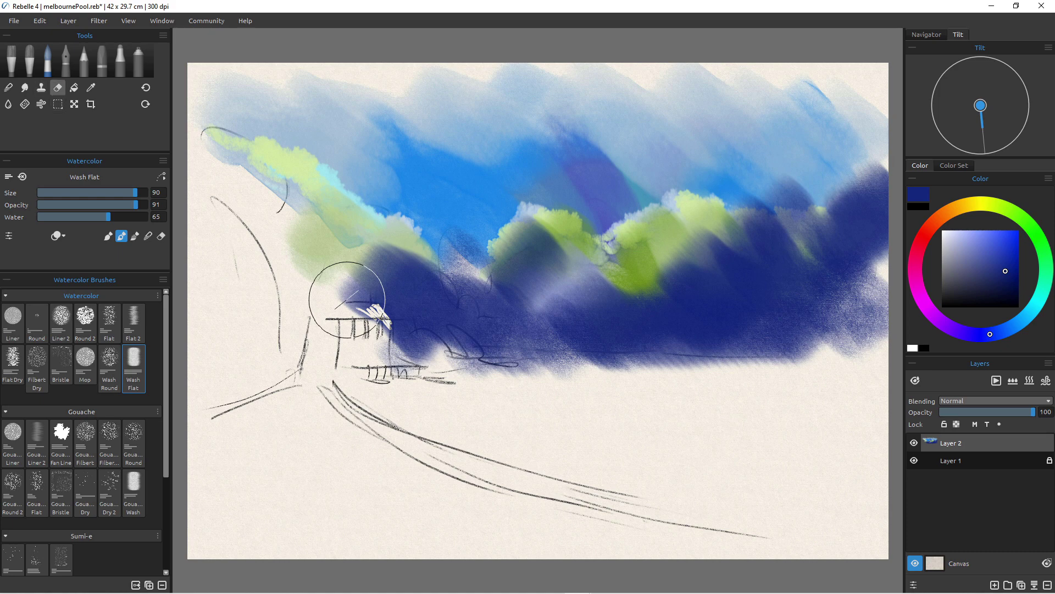
key(e)
key(bracketright)
key(bracketright)
key(bracketright)
key(bracketright)
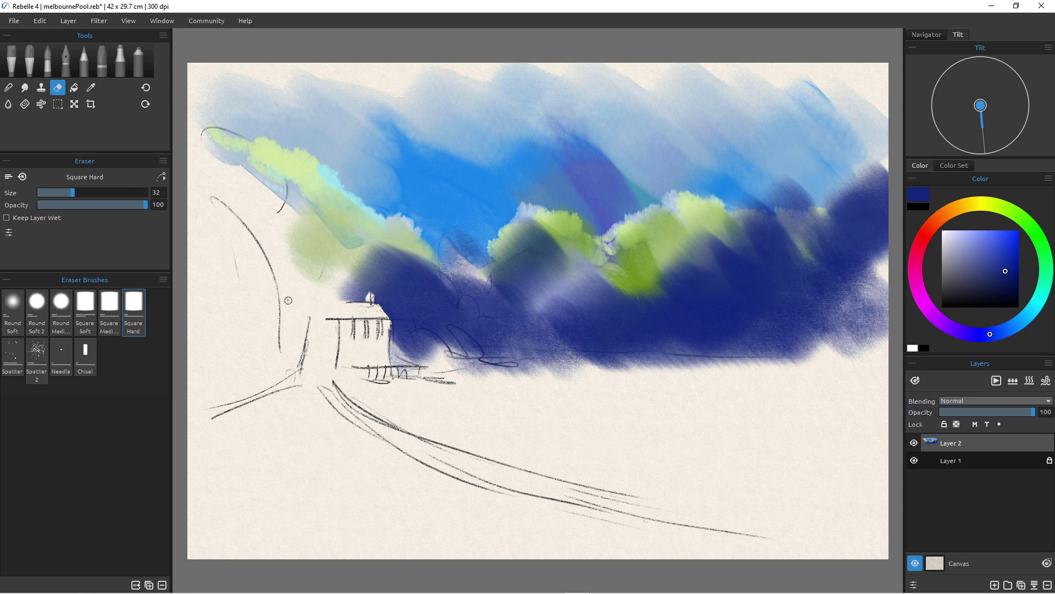
Paint the large left tree and its trunk area in dark navy with the Wash Flat watercolor brush
key(b)
click(991, 280)
mouse_move(239, 202)
mouse_down()
mouse_move(276, 268)
mouse_move(305, 273)
mouse_move(307, 303)
mouse_move(286, 302)
mouse_move(299, 355)
mouse_move(242, 260)
mouse_move(214, 174)
mouse_move(287, 215)
mouse_up()
Brush bright yellow-green foliage over the dark mass of the large left tree
click(984, 203)
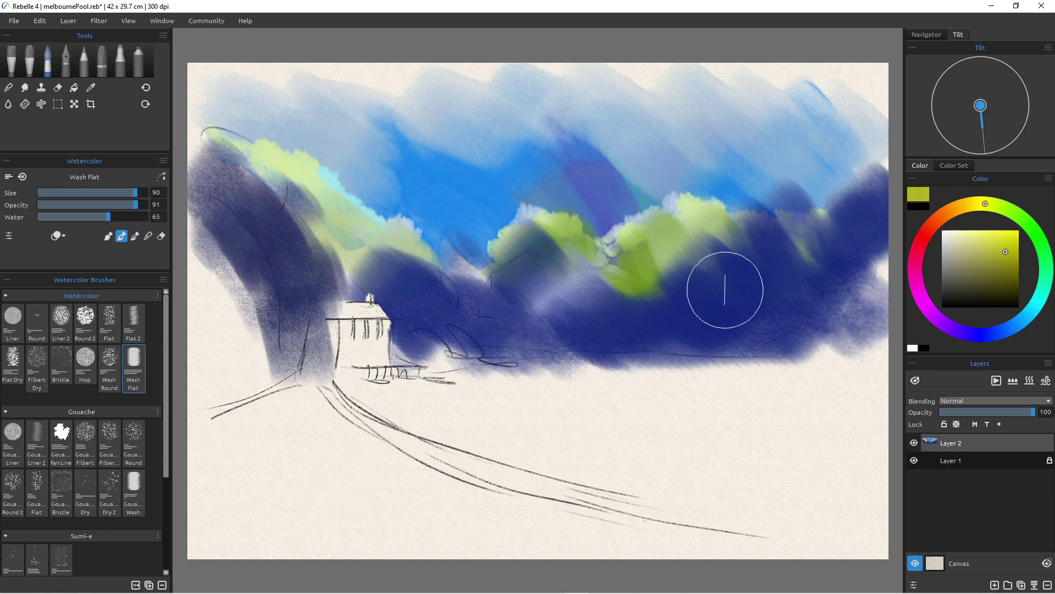
click(1001, 207)
mouse_move(236, 196)
mouse_down()
mouse_move(301, 211)
mouse_move(333, 269)
mouse_move(211, 291)
mouse_up()
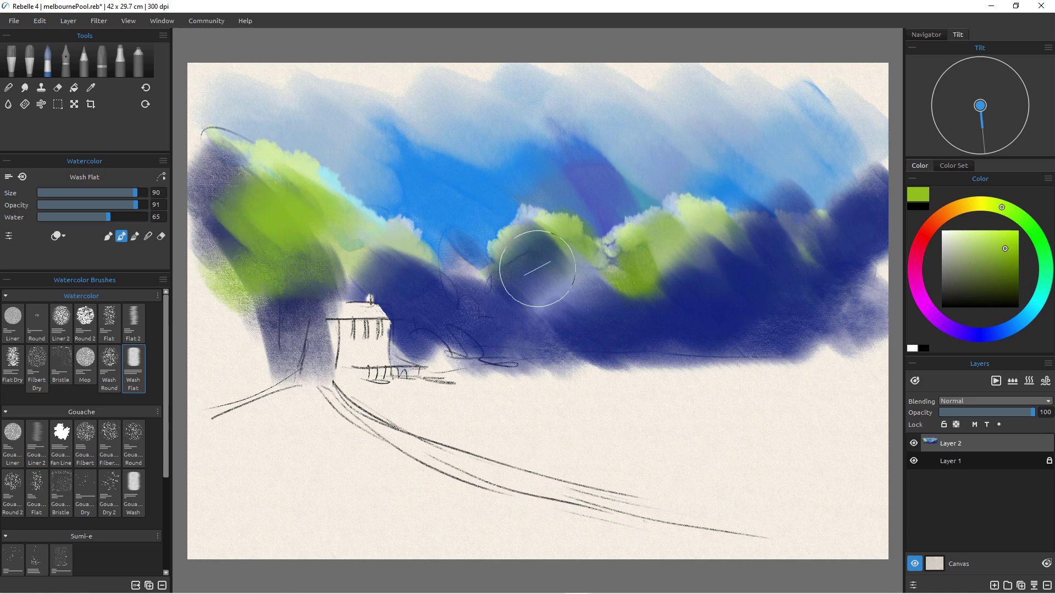
Add bright green patches to the middle and right trees, the left canvas edge and the ground beside the pavilion
drag(549, 261, 518, 309)
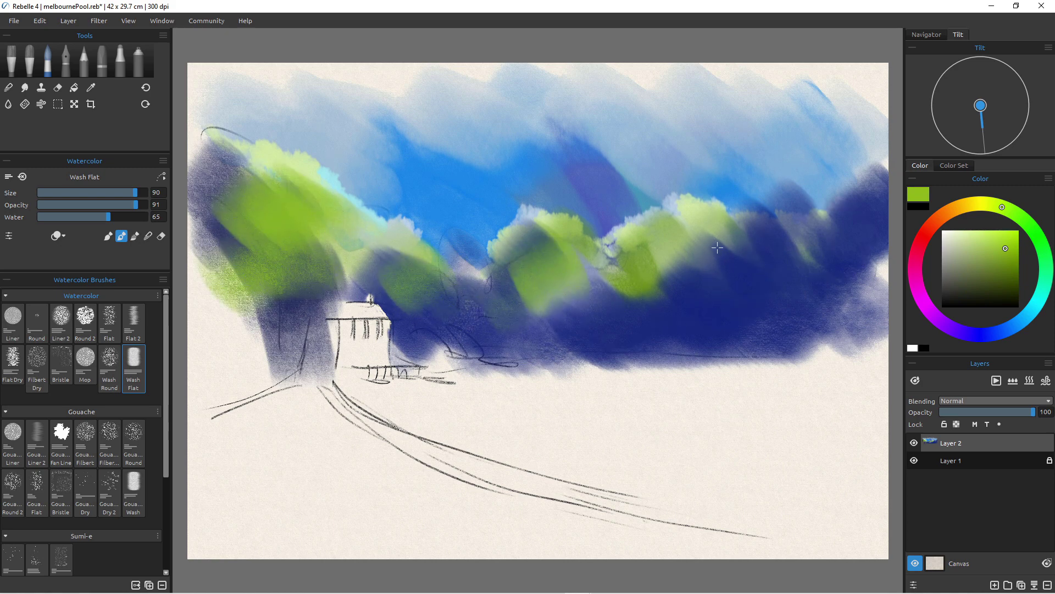
drag(720, 280, 775, 237)
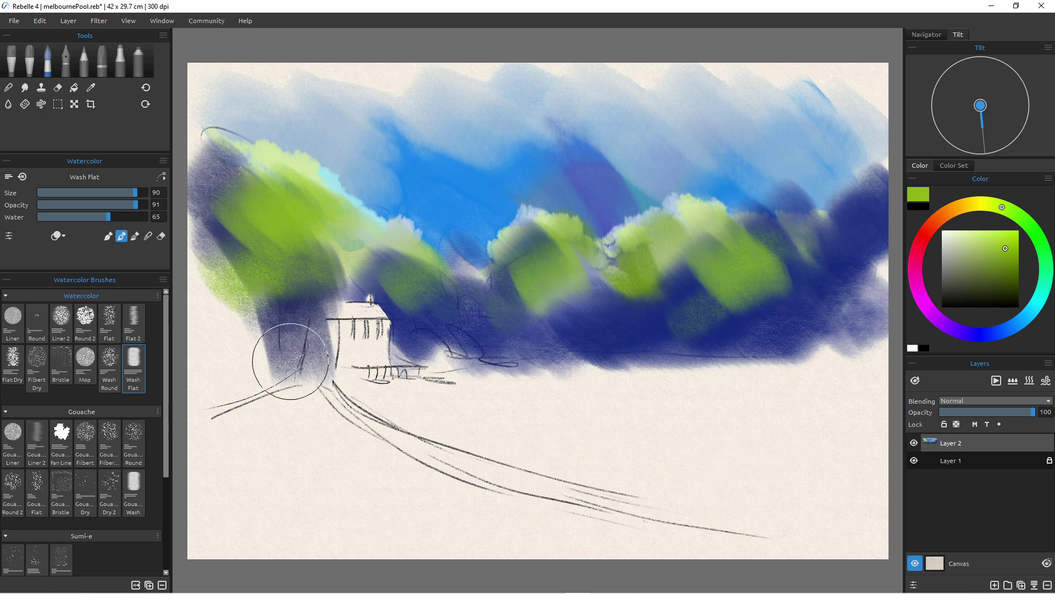
mouse_move(275, 335)
mouse_down()
mouse_move(215, 264)
mouse_move(235, 354)
mouse_up()
drag(434, 352, 442, 404)
drag(519, 385, 561, 418)
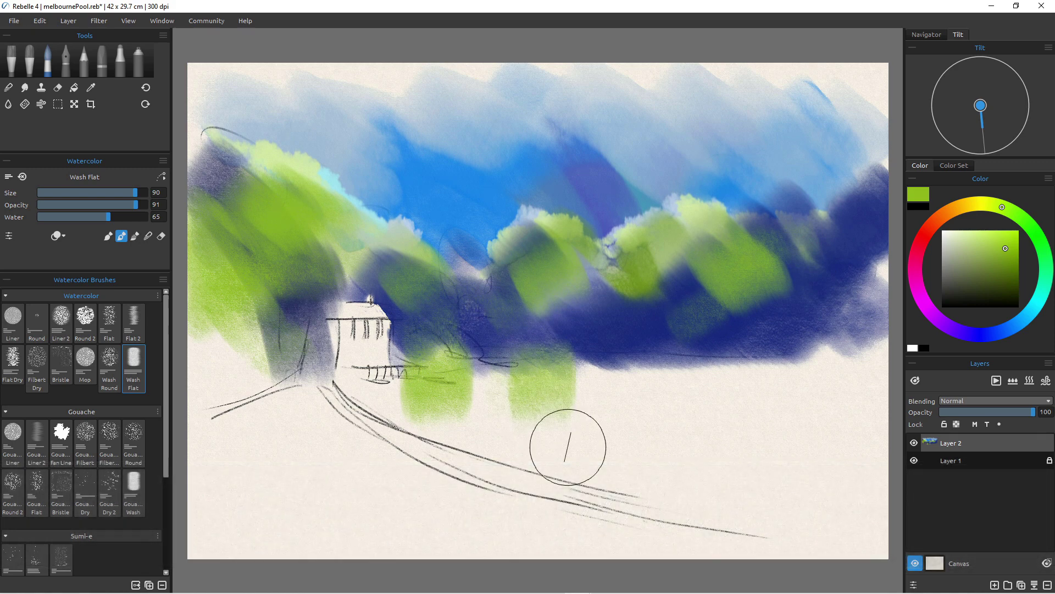
Erase the paint below the treeline with the Square Hard eraser at size 77, leaving a clean shoreline from pavilion to right edge
key(e)
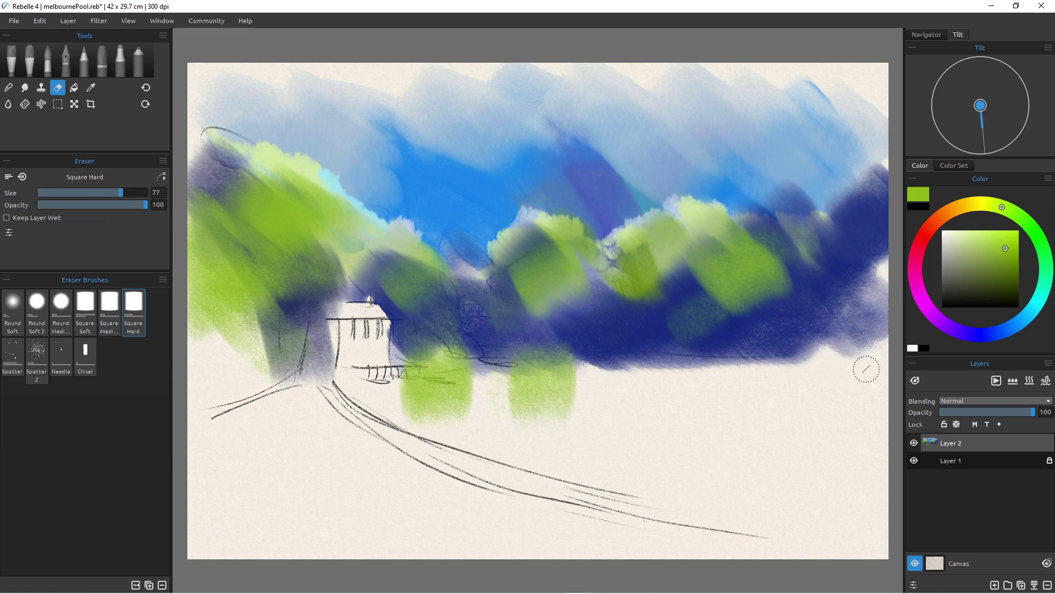
drag(866, 369, 705, 375)
mouse_move(780, 372)
mouse_down()
mouse_move(423, 369)
mouse_move(582, 405)
mouse_move(403, 390)
mouse_move(558, 401)
mouse_move(562, 382)
mouse_move(493, 426)
mouse_up()
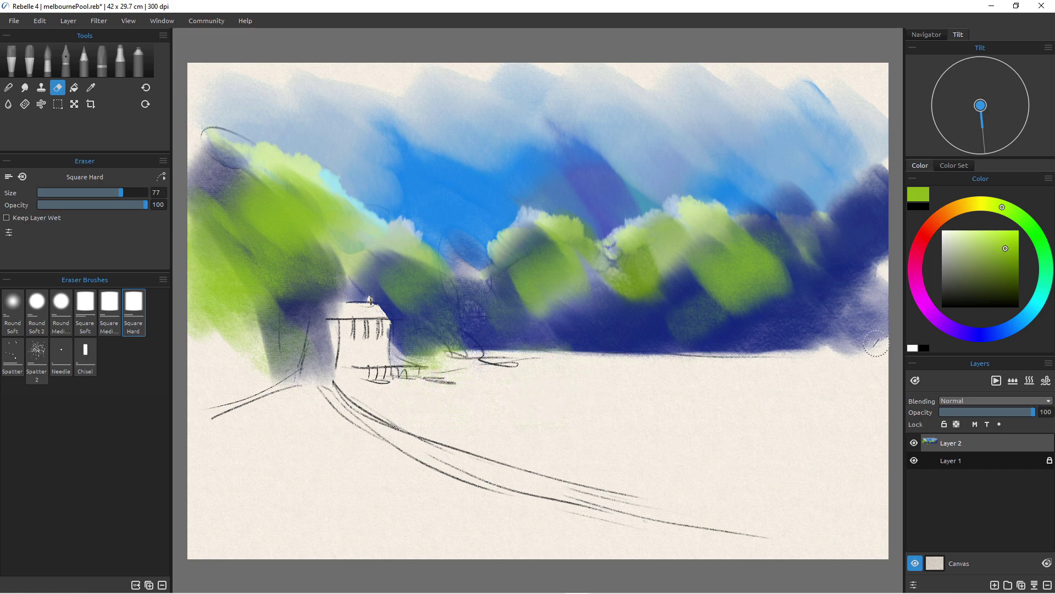
drag(876, 344, 484, 365)
middle_click(764, 352)
click(861, 240)
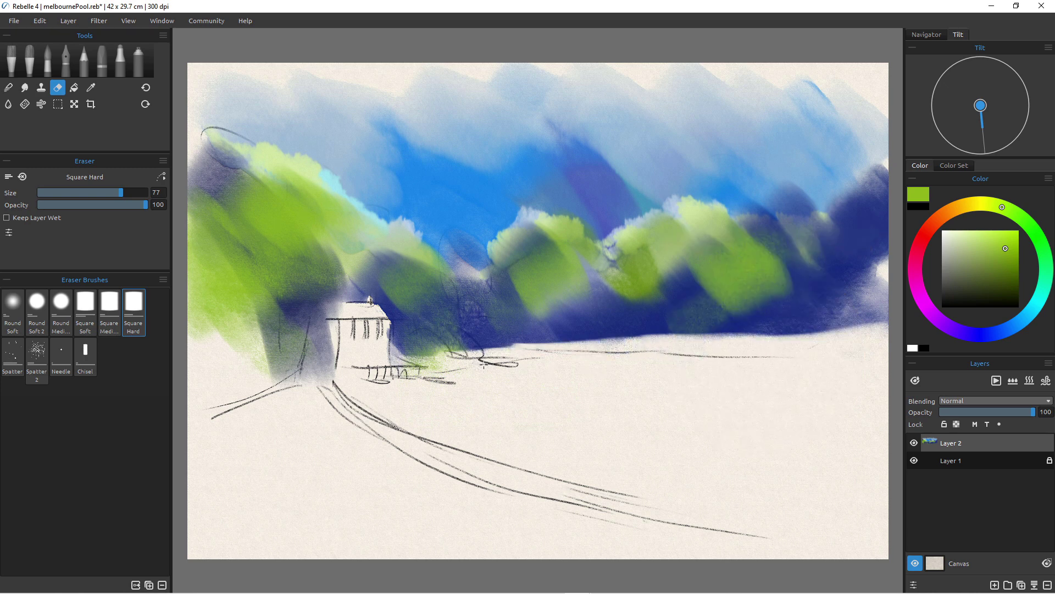
mouse_move(858, 351)
mouse_down()
mouse_move(698, 340)
mouse_move(519, 355)
mouse_up()
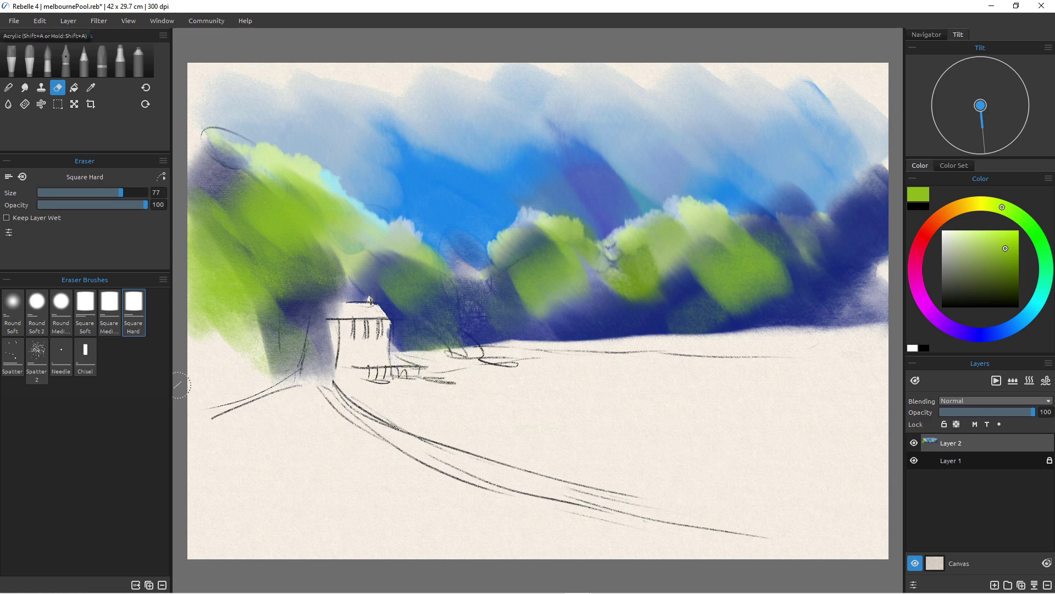
Paint a yellow bank below the right treeline with Wash Flat, reducing the brush to size 30 for the narrow shoreline strip
click(47, 59)
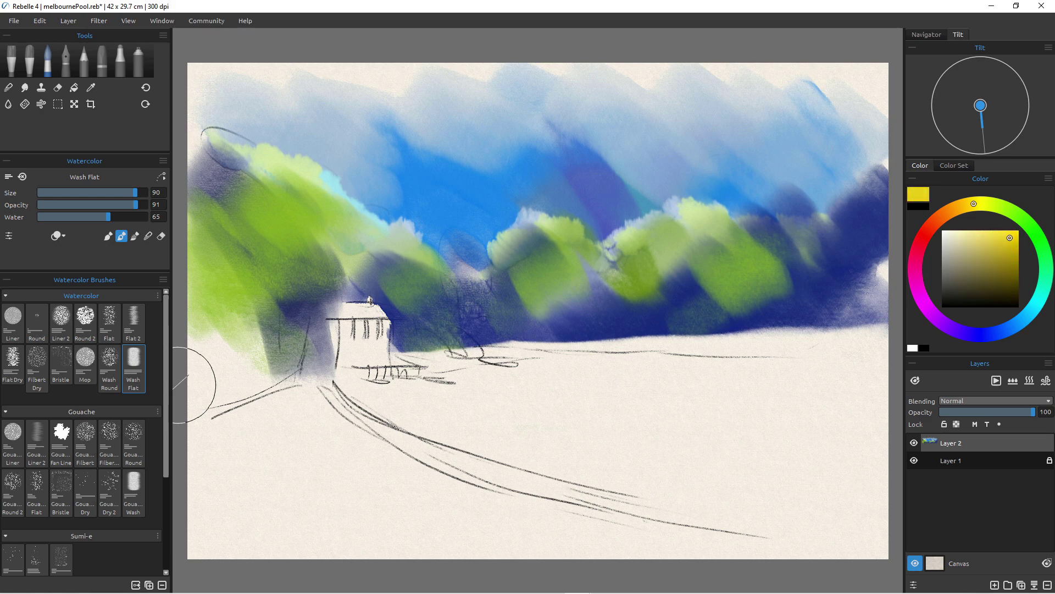
mouse_move(852, 354)
mouse_down()
mouse_move(647, 379)
mouse_move(654, 370)
mouse_move(618, 365)
mouse_up()
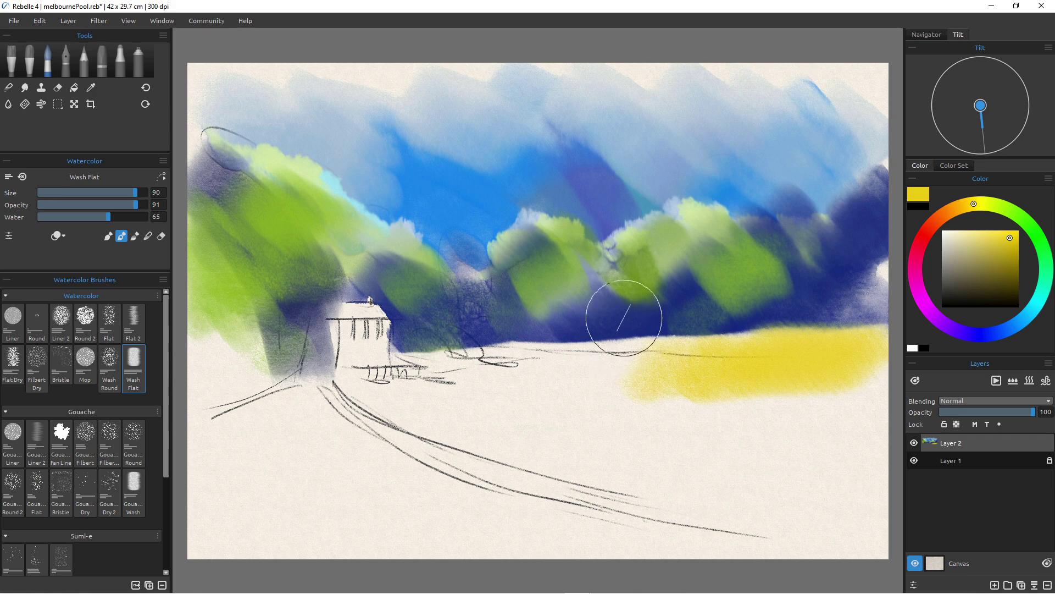
key(bracketleft)
key(bracketleft)
key(bracketleft)
key(bracketleft)
key(bracketleft)
key(bracketleft)
drag(571, 352, 686, 341)
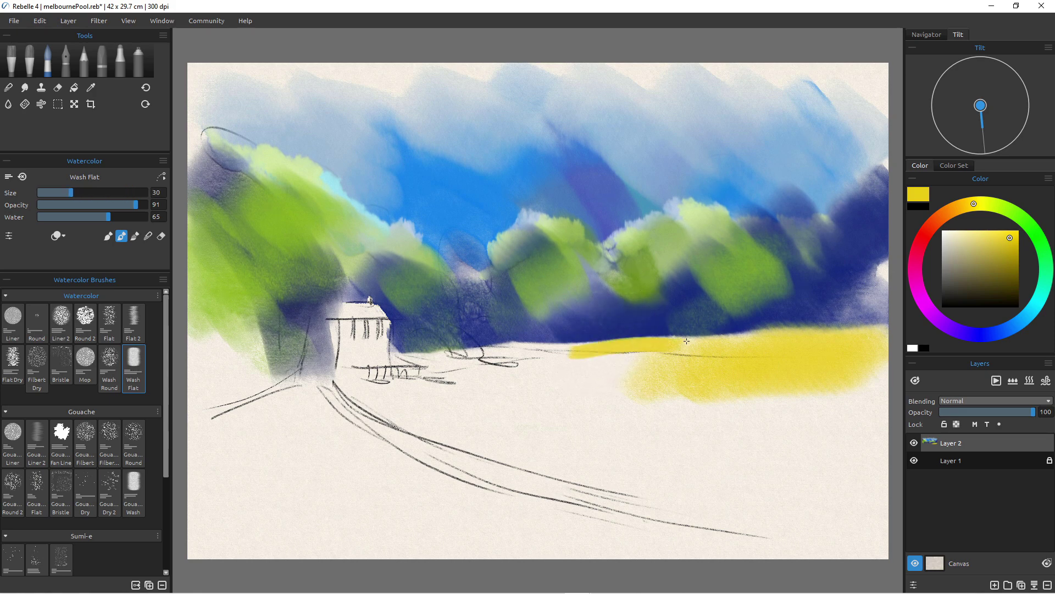
mouse_move(619, 351)
mouse_down()
mouse_move(519, 352)
mouse_move(693, 345)
mouse_up()
Layer orange-yellow Wash Flat strokes along the shoreline from beside the pavilion to the right bank
click(964, 205)
drag(518, 352, 451, 362)
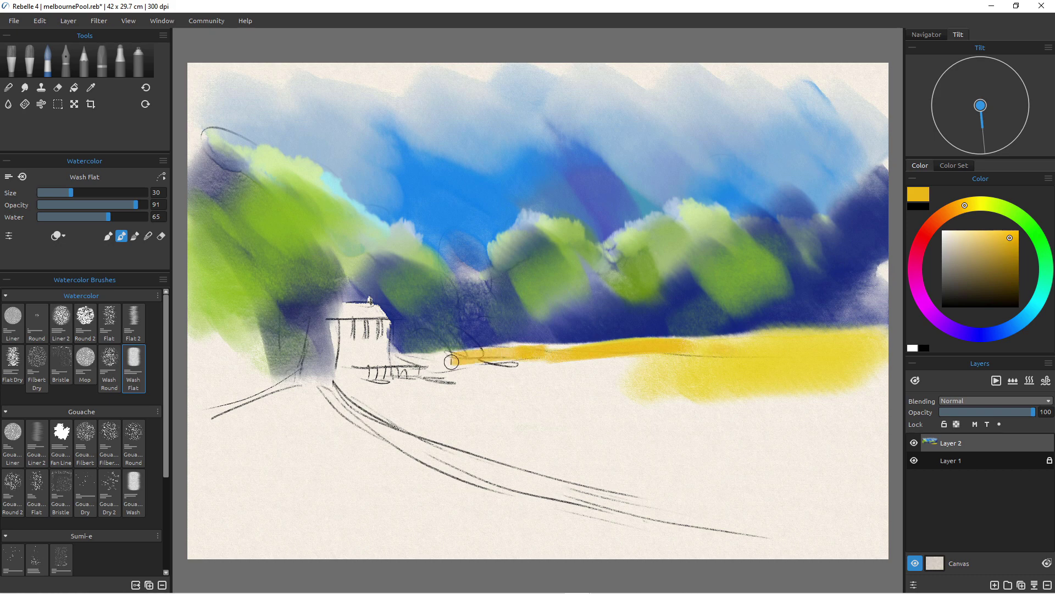
mouse_move(726, 351)
mouse_down()
mouse_move(858, 349)
mouse_move(781, 344)
mouse_up()
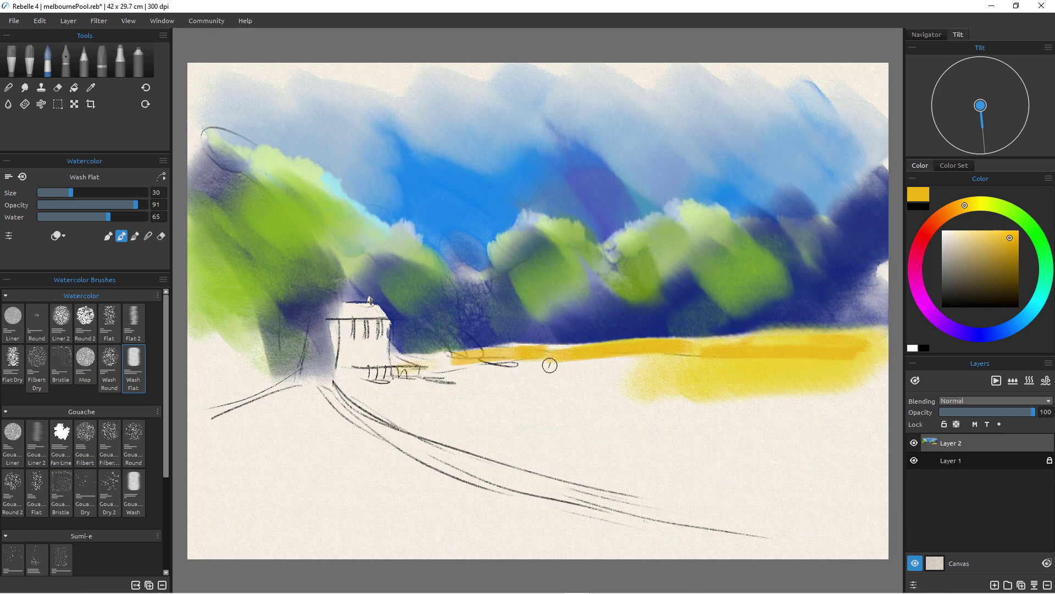
Touch up the yellow shoreline, then erase the yellow paint below it with the Square Hard eraser at size 77
drag(549, 365, 695, 361)
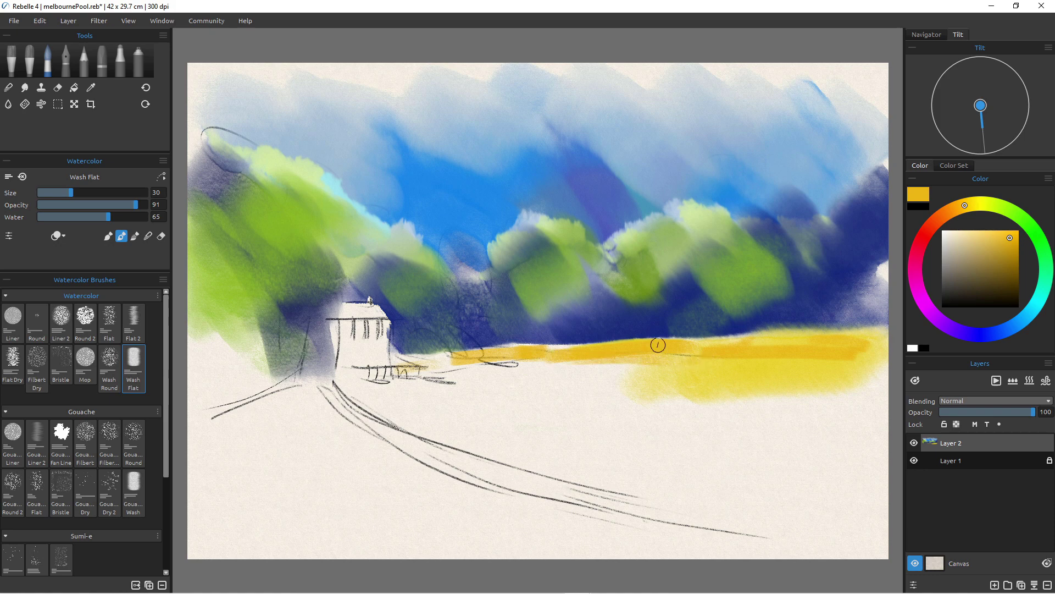
key(e)
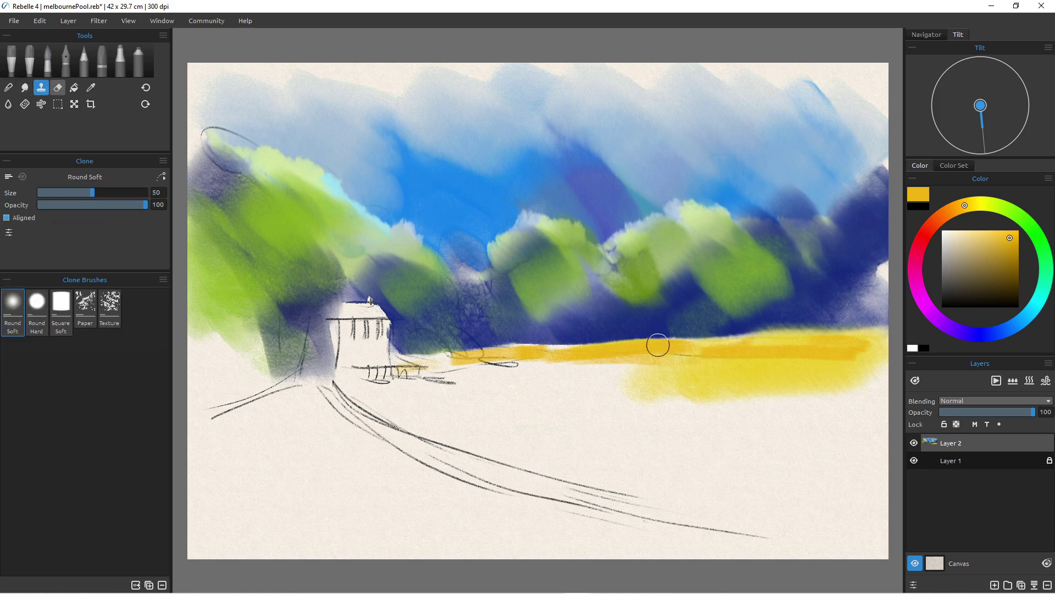
mouse_move(544, 388)
mouse_down()
mouse_move(806, 390)
mouse_move(814, 374)
mouse_move(854, 378)
mouse_move(798, 370)
mouse_up()
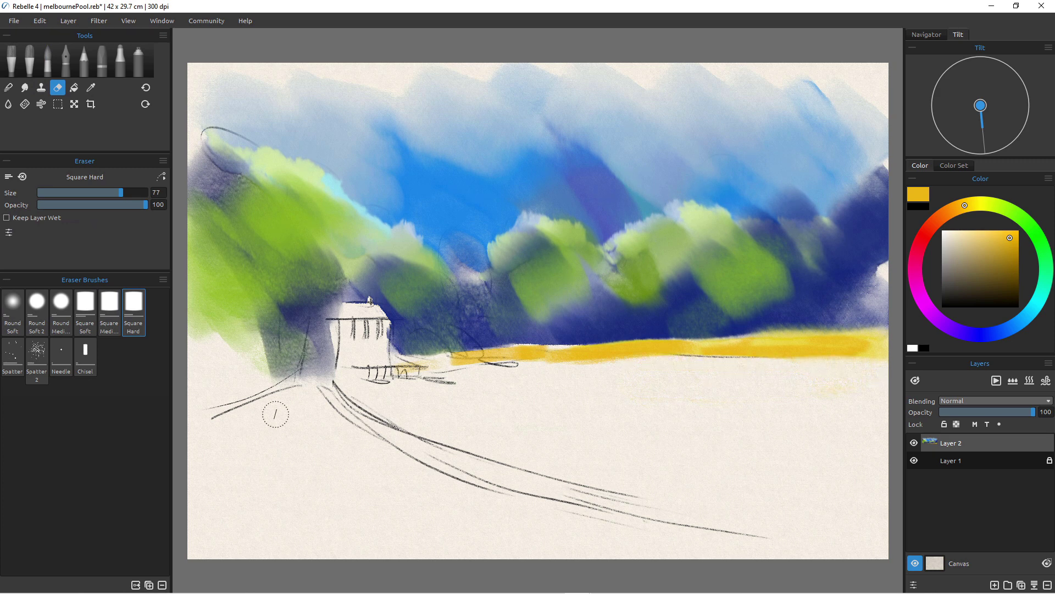
Paint dark blue vertical reflections in the water below the right bank, using the sampled tree shadow colour and Wash Flat at size 74
alt+click(671, 306)
key(w)
drag(827, 354, 833, 427)
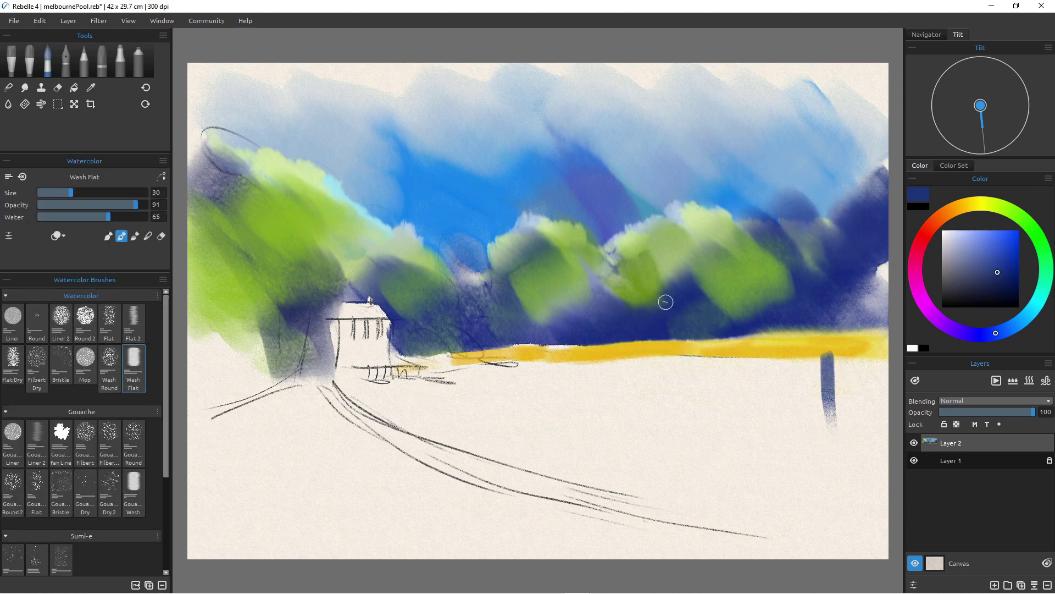
key(bracketright)
key(bracketright)
key(bracketright)
key(bracketright)
key(bracketright)
key(bracketright)
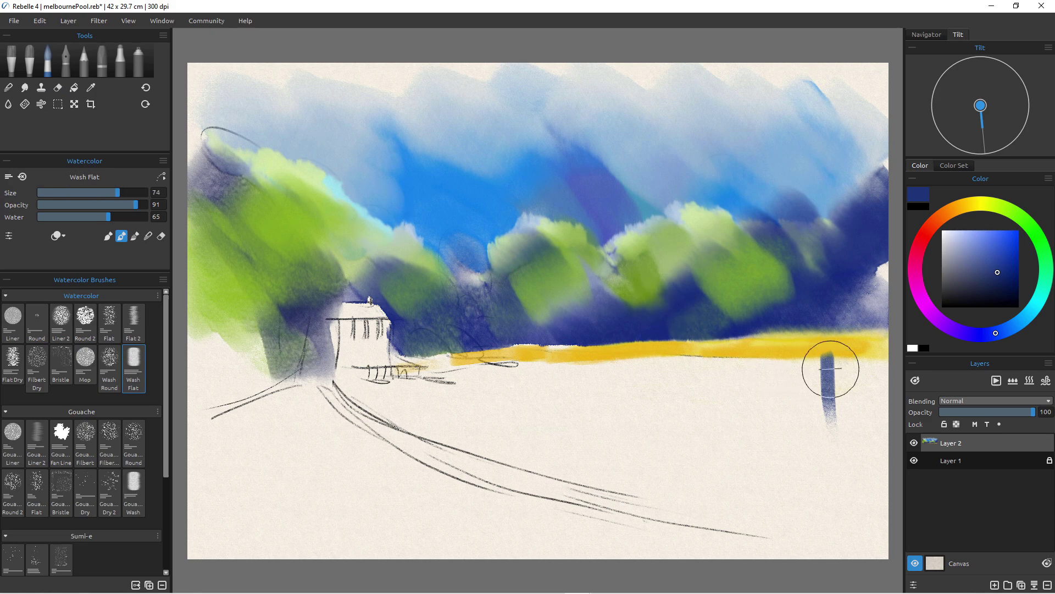
mouse_move(830, 369)
mouse_down()
mouse_move(838, 448)
mouse_move(849, 378)
mouse_move(857, 453)
mouse_move(812, 374)
mouse_move(796, 389)
mouse_move(784, 379)
mouse_move(783, 470)
mouse_up()
drag(687, 349, 697, 444)
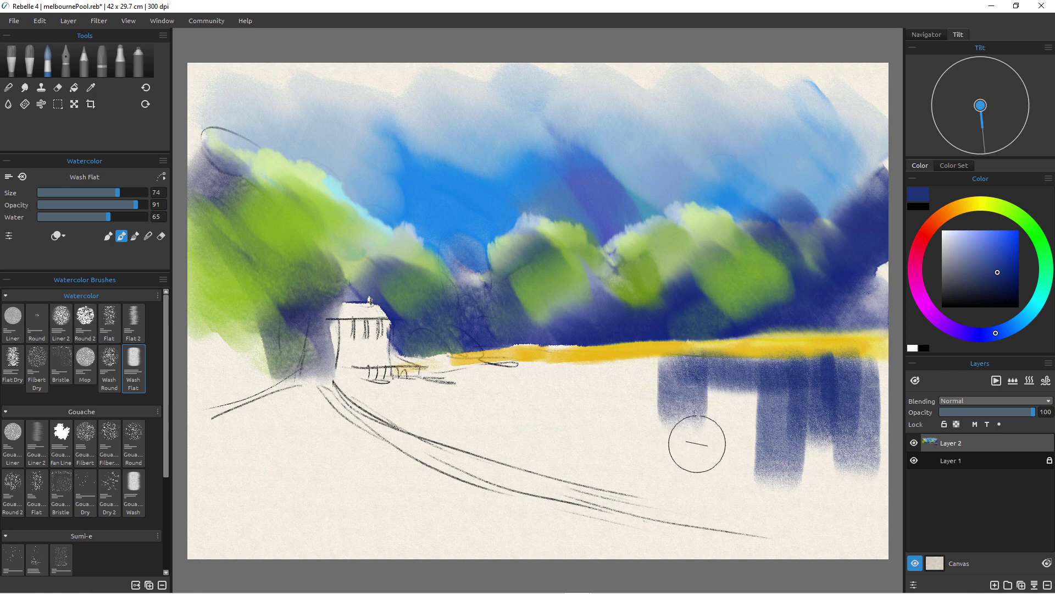
mouse_move(709, 379)
mouse_down()
mouse_move(735, 383)
mouse_move(747, 463)
mouse_move(723, 494)
mouse_up()
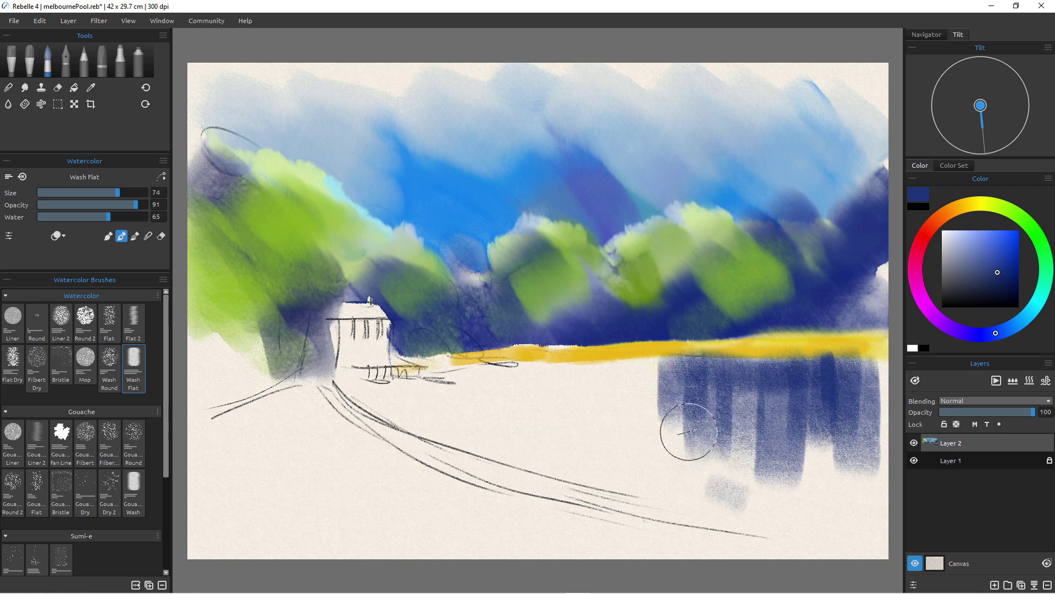
Extend the dark blue water reflections below the shoreline from the right bank towards the pavilion
drag(706, 385, 478, 383)
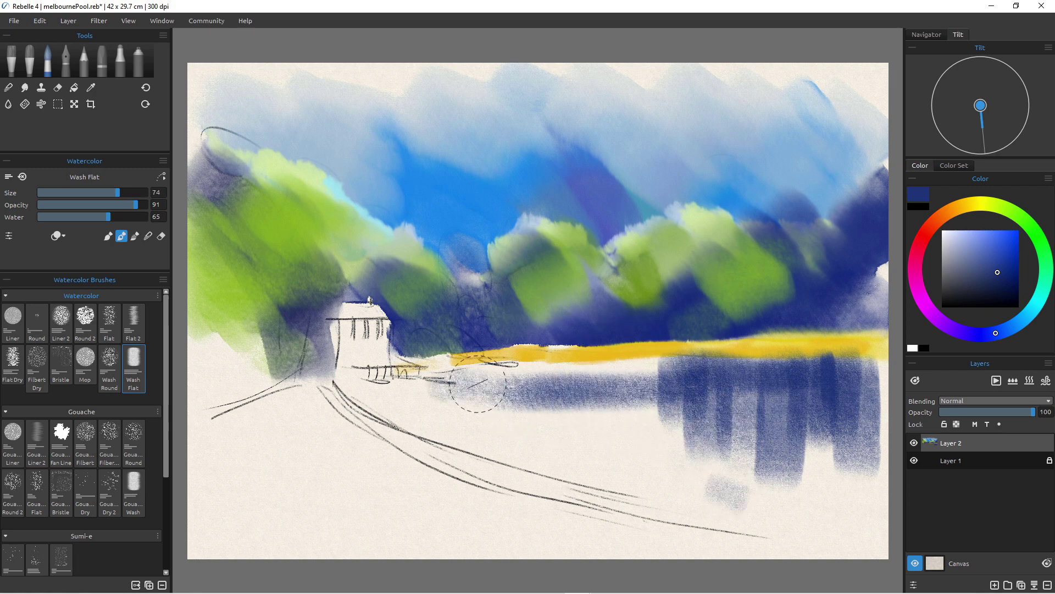
drag(618, 374, 617, 467)
mouse_move(654, 369)
mouse_down()
mouse_move(656, 451)
mouse_move(618, 381)
mouse_up()
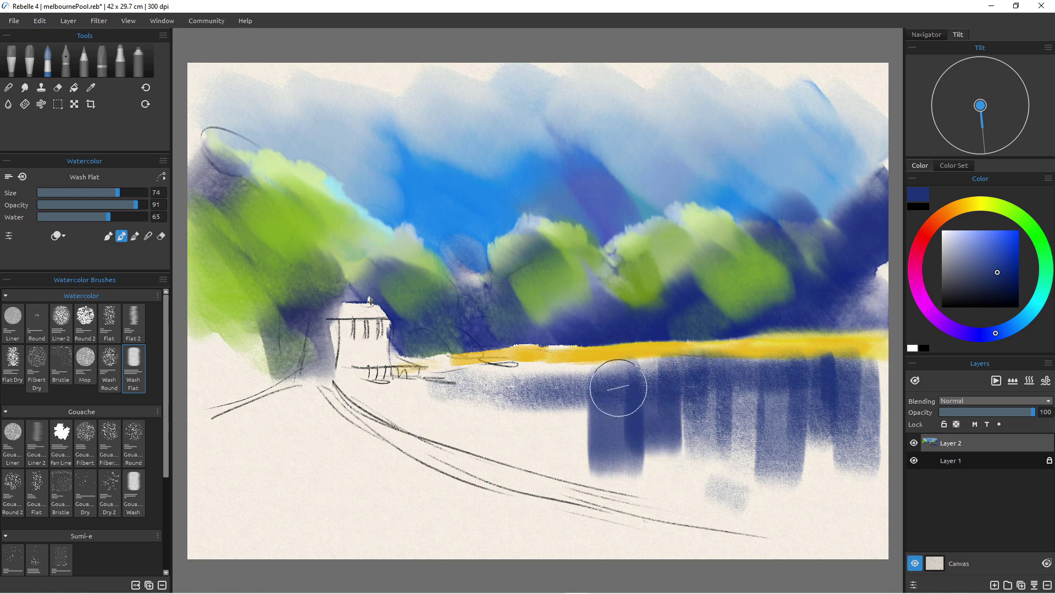
mouse_move(681, 388)
mouse_down()
mouse_move(497, 379)
mouse_move(506, 389)
mouse_move(458, 391)
mouse_up()
Add vertical green reflections across the water from the pavilion to the right edge, using green sampled from the trees
alt+click(632, 264)
mouse_move(572, 392)
mouse_down()
mouse_move(588, 441)
mouse_move(619, 466)
mouse_up()
mouse_move(674, 392)
mouse_down()
mouse_move(683, 495)
mouse_move(724, 486)
mouse_up()
mouse_move(739, 401)
mouse_down()
mouse_move(784, 426)
mouse_move(838, 547)
mouse_up()
drag(871, 498, 874, 539)
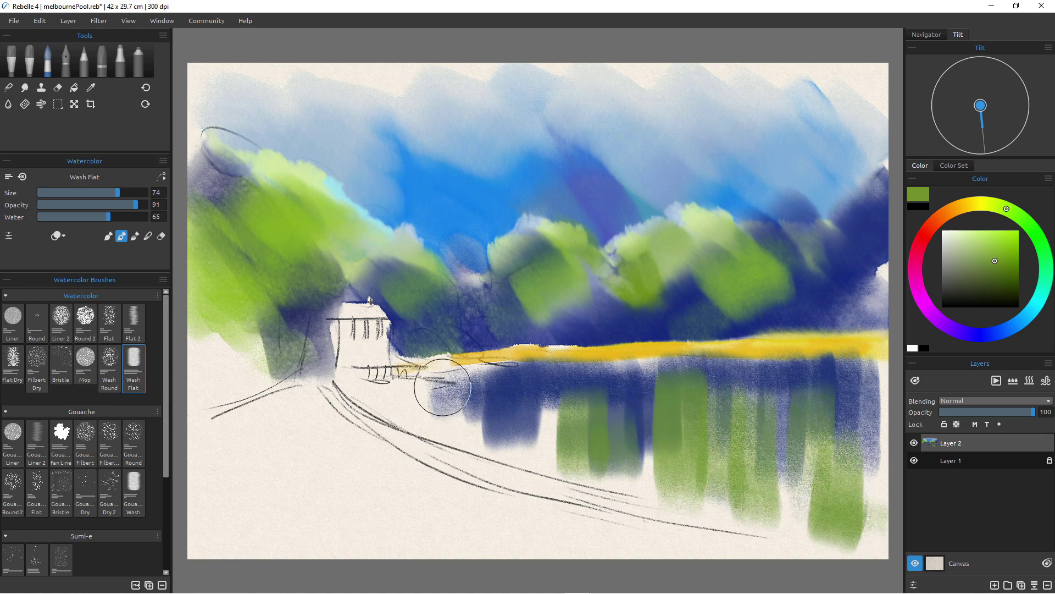
drag(440, 384, 442, 462)
drag(506, 390, 571, 484)
Deepen the reflections at the right side of the water with dark blue vertical Wash Flat strokes
mouse_move(617, 299)
mouse_down()
mouse_move(697, 302)
mouse_move(862, 250)
mouse_up()
drag(867, 410, 874, 544)
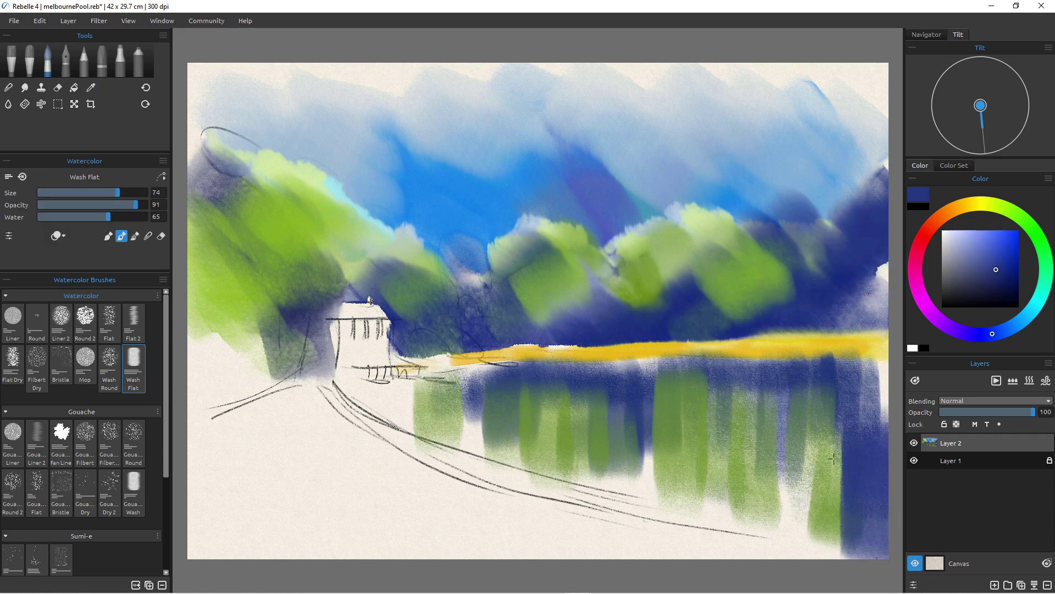
mouse_move(830, 448)
mouse_down()
mouse_move(787, 505)
mouse_move(824, 471)
mouse_up()
mouse_move(775, 439)
mouse_down()
mouse_move(720, 502)
mouse_move(681, 487)
mouse_up()
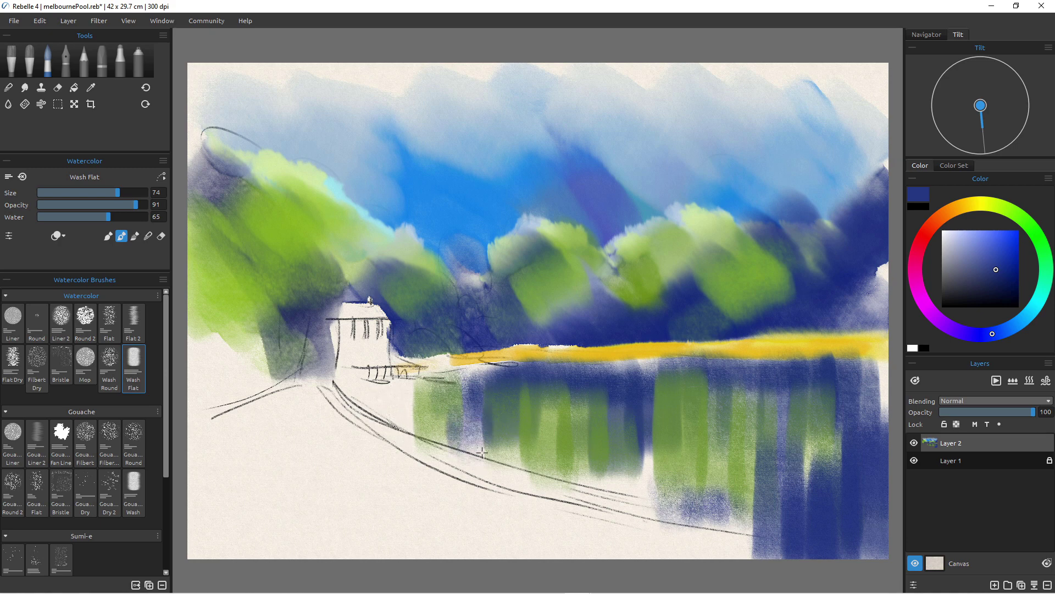
Paint light blue water along the curved near shore up to the pavilion, using a colour sampled from the sky
alt+click(710, 202)
mouse_move(657, 431)
mouse_down()
mouse_move(626, 461)
mouse_move(635, 448)
mouse_up()
mouse_move(526, 441)
mouse_down()
mouse_move(495, 431)
mouse_move(555, 456)
mouse_move(390, 418)
mouse_move(412, 400)
mouse_up()
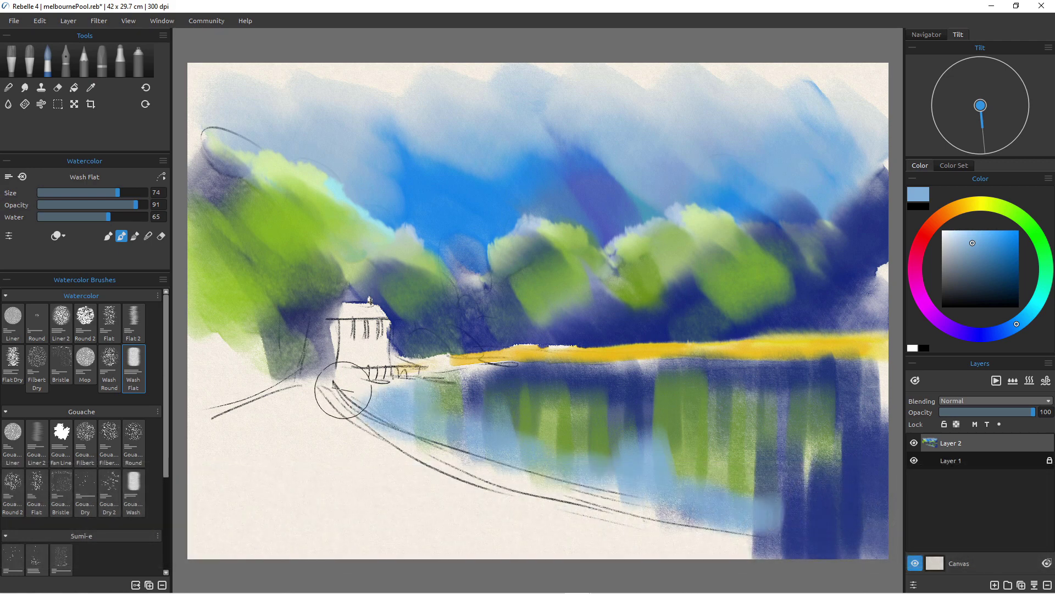
Paint a sandy yellow bank along the curved foreground path and darken the left trees with sampled dark blue
alt+click(494, 354)
mouse_move(384, 464)
mouse_down()
mouse_move(390, 456)
mouse_move(336, 424)
mouse_up()
mouse_move(271, 449)
mouse_down()
mouse_move(275, 412)
mouse_move(250, 382)
mouse_move(259, 330)
mouse_move(204, 385)
mouse_move(236, 241)
mouse_up()
alt+click(297, 322)
mouse_move(198, 165)
mouse_down()
mouse_move(215, 345)
mouse_move(258, 248)
mouse_move(280, 374)
mouse_move(352, 472)
mouse_move(201, 469)
mouse_up()
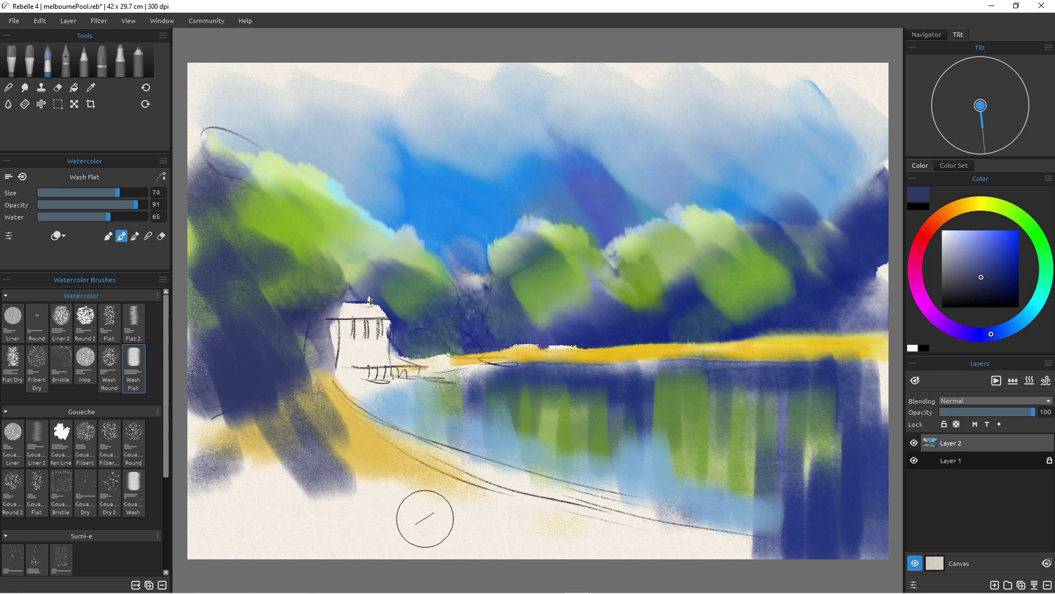
Try sandy yellow strokes over the dark foreground paint, then undo them along with the dark blue stroke crossing the sand
alt+click(345, 436)
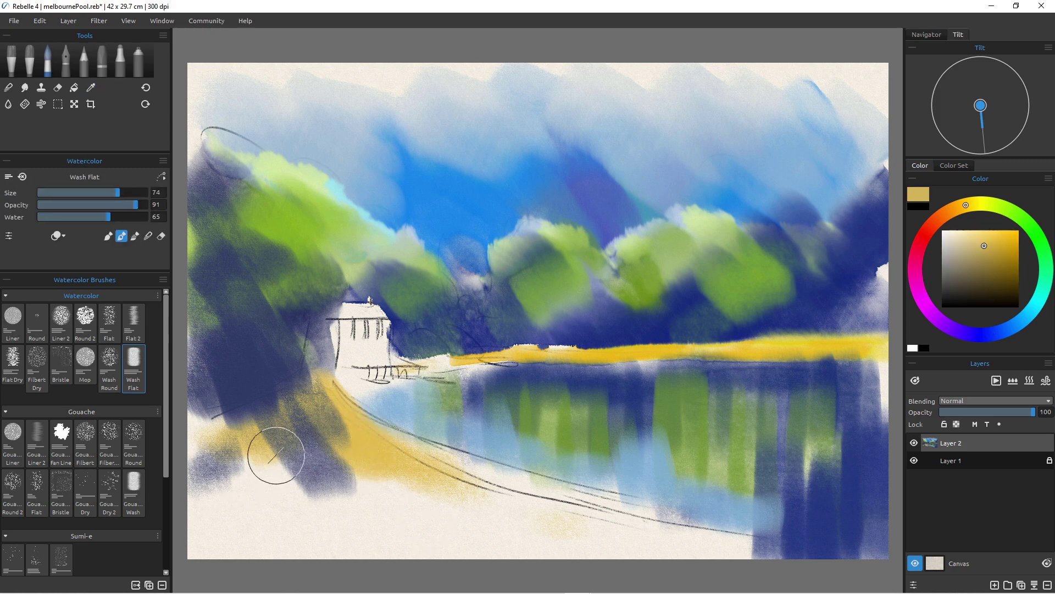
drag(276, 455, 198, 528)
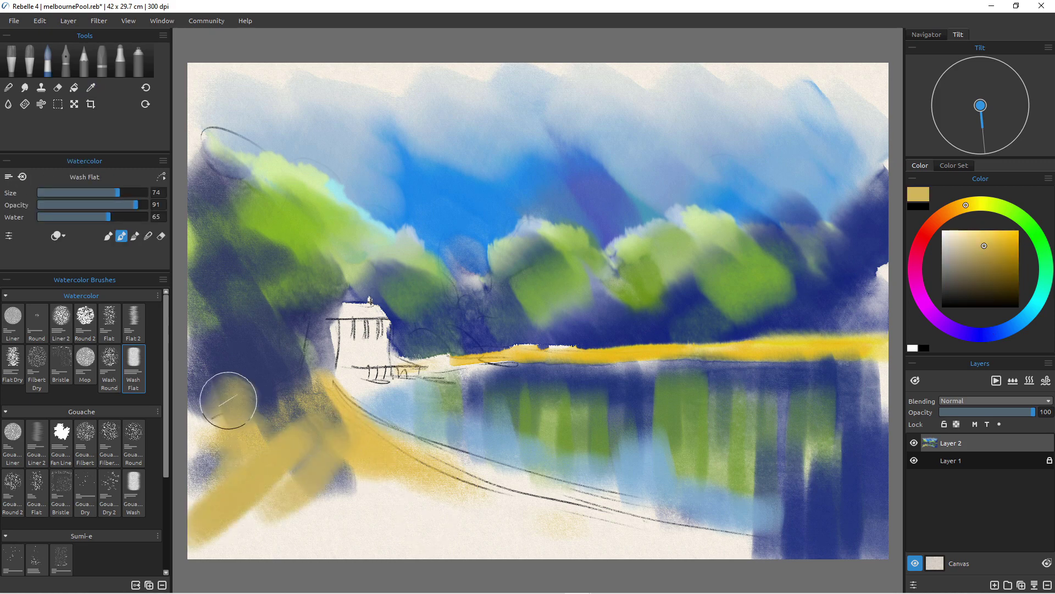
key(ctrl+z)
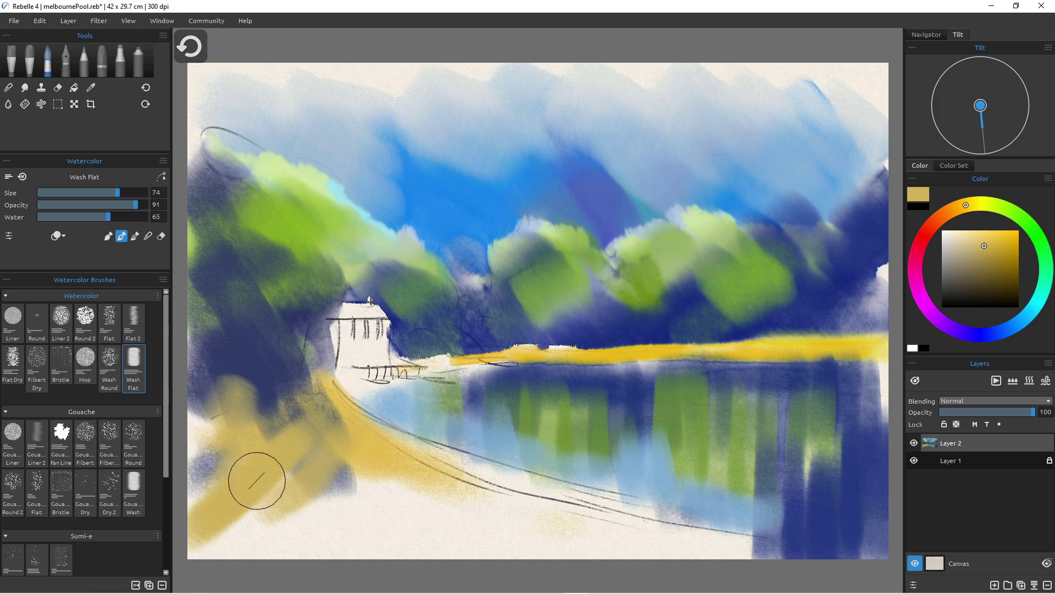
key(ctrl+z)
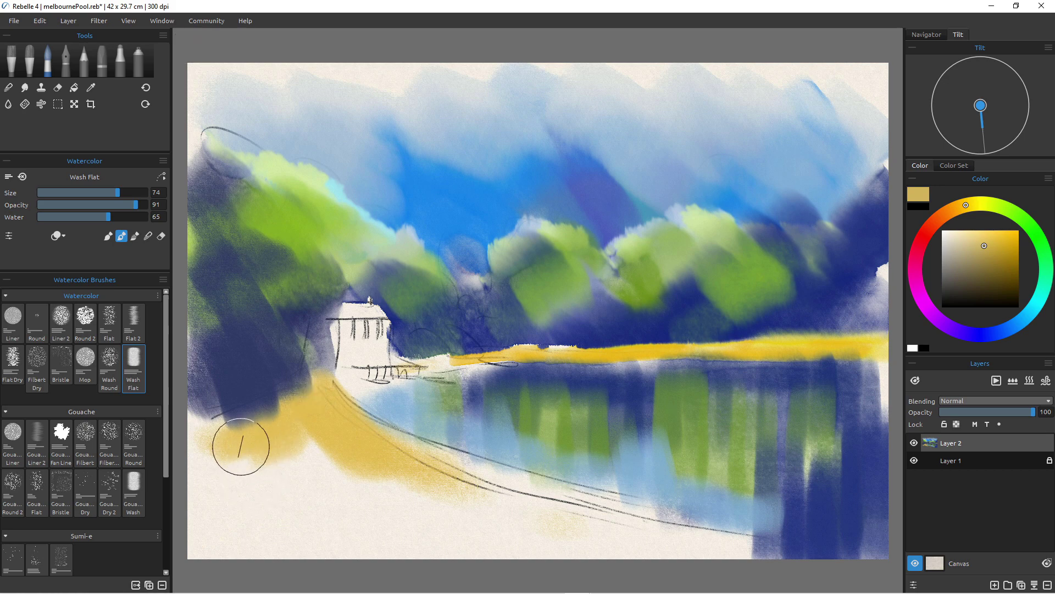
key(ctrl+z)
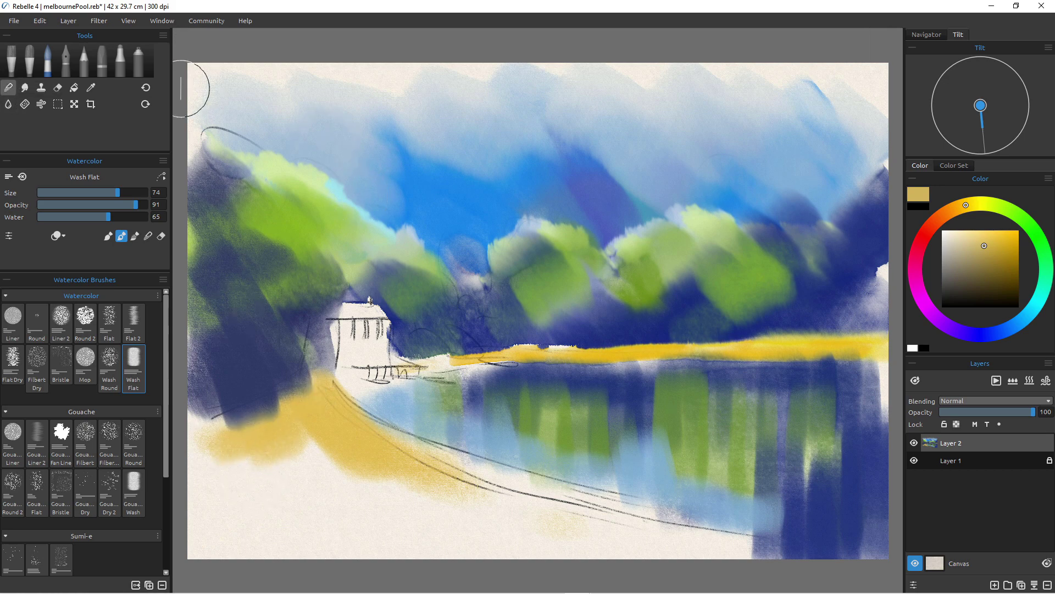
Save the melbournePool.reb painting
click(14, 21)
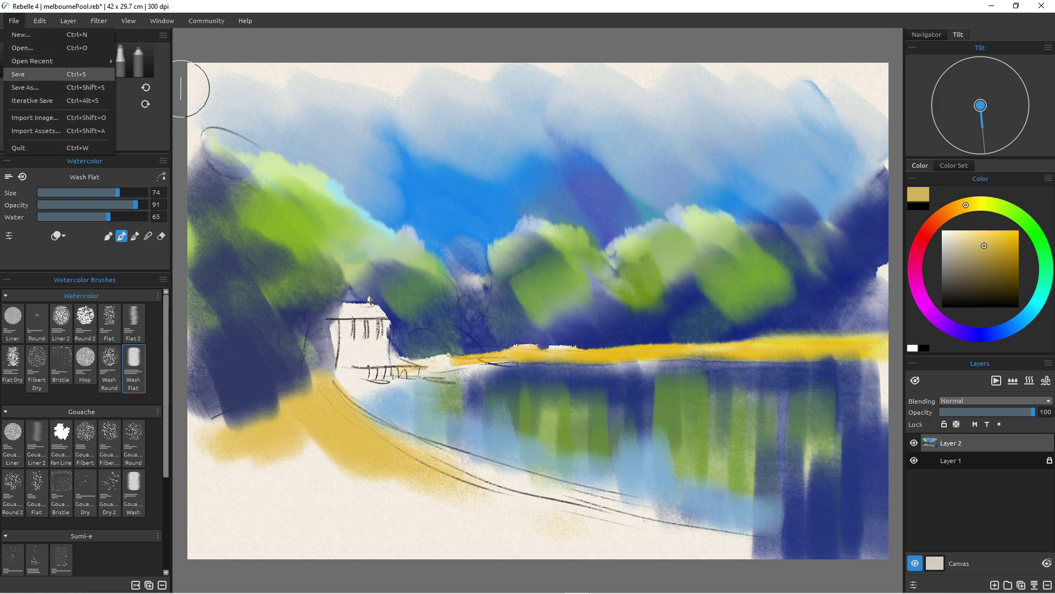
click(25, 71)
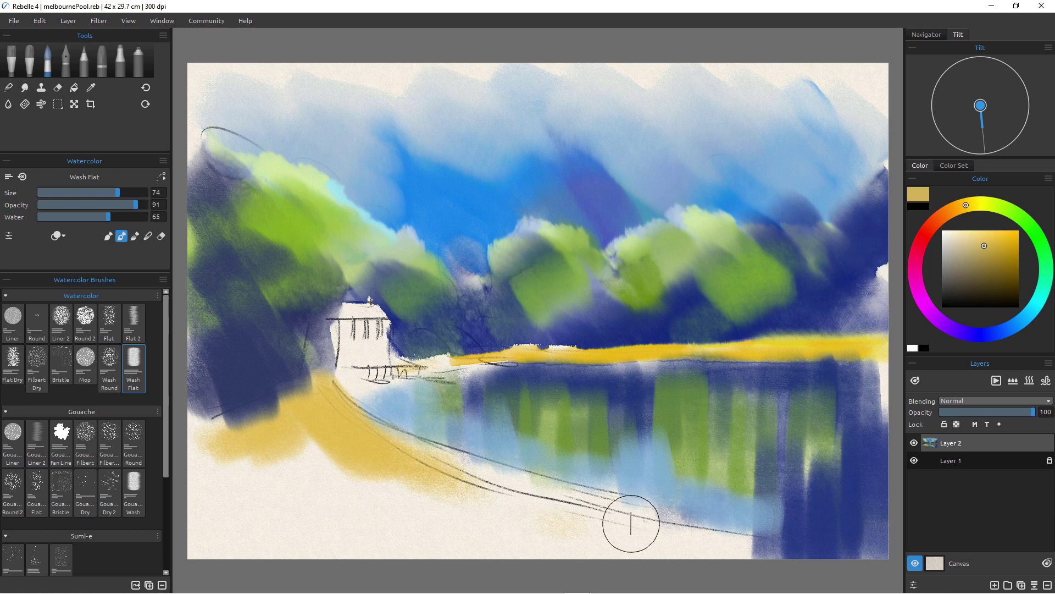
Erase three thin vertical tree trunks just right of the pavilion with the Square Hard eraser at size 16
click(57, 88)
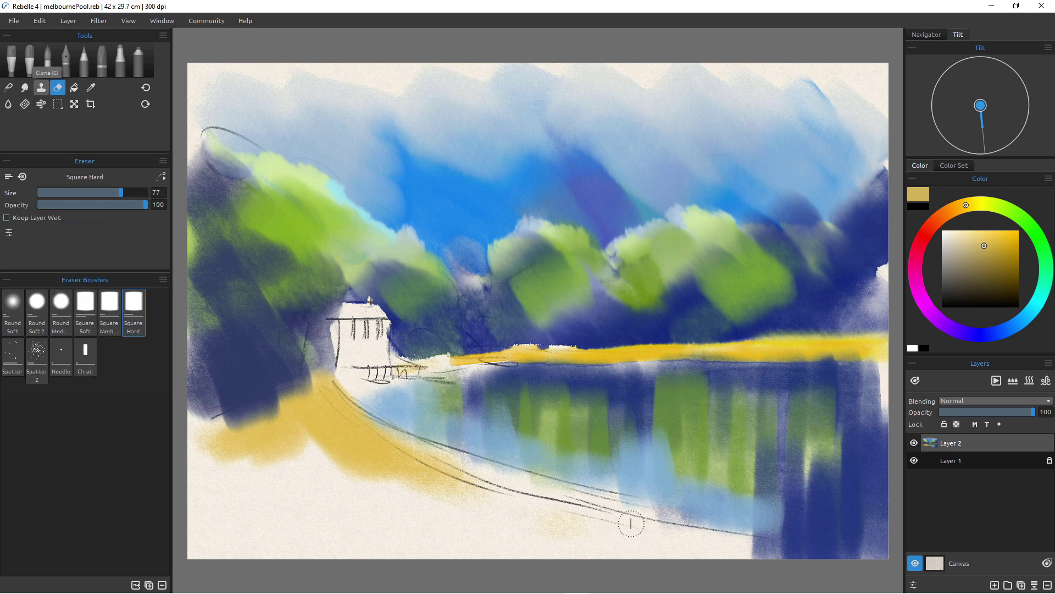
key(bracketleft)
key(bracketleft)
key(bracketleft)
key(bracketleft)
key(bracketleft)
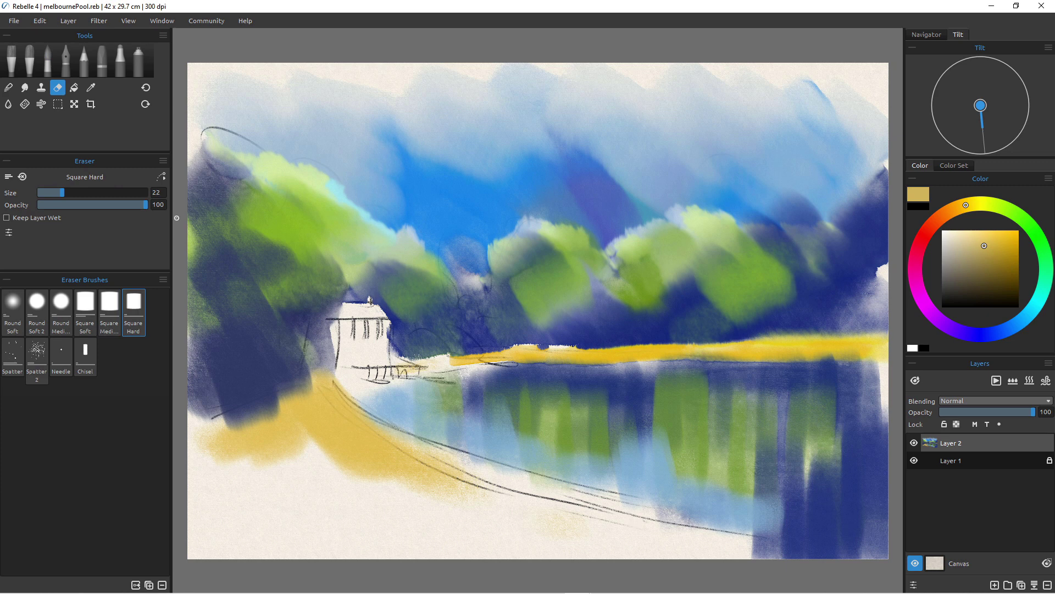
key(bracketleft)
drag(431, 297, 436, 356)
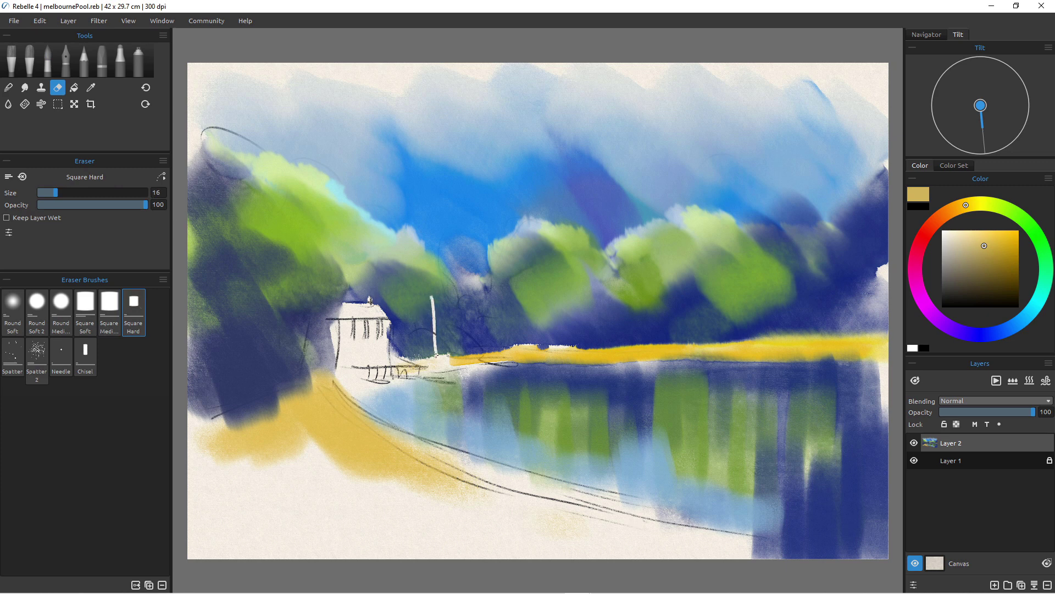
drag(448, 304, 454, 356)
drag(449, 304, 454, 356)
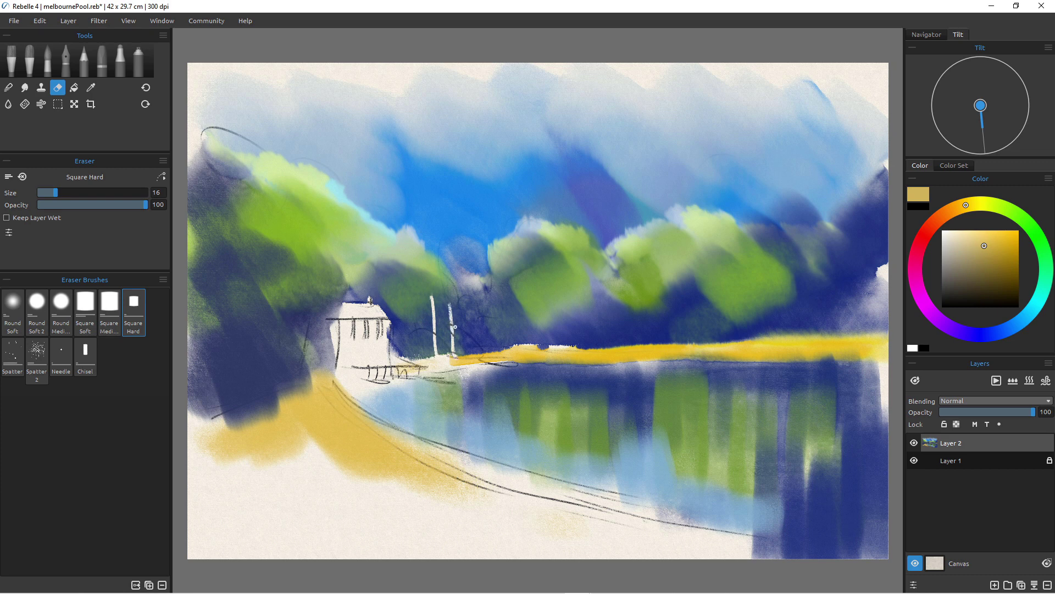
drag(458, 316, 461, 357)
Erase three taller tree trunks out of the middle tree group, slanting the rightmost one
drag(521, 261, 521, 351)
drag(522, 297, 521, 352)
drag(537, 262, 539, 351)
drag(538, 311, 539, 345)
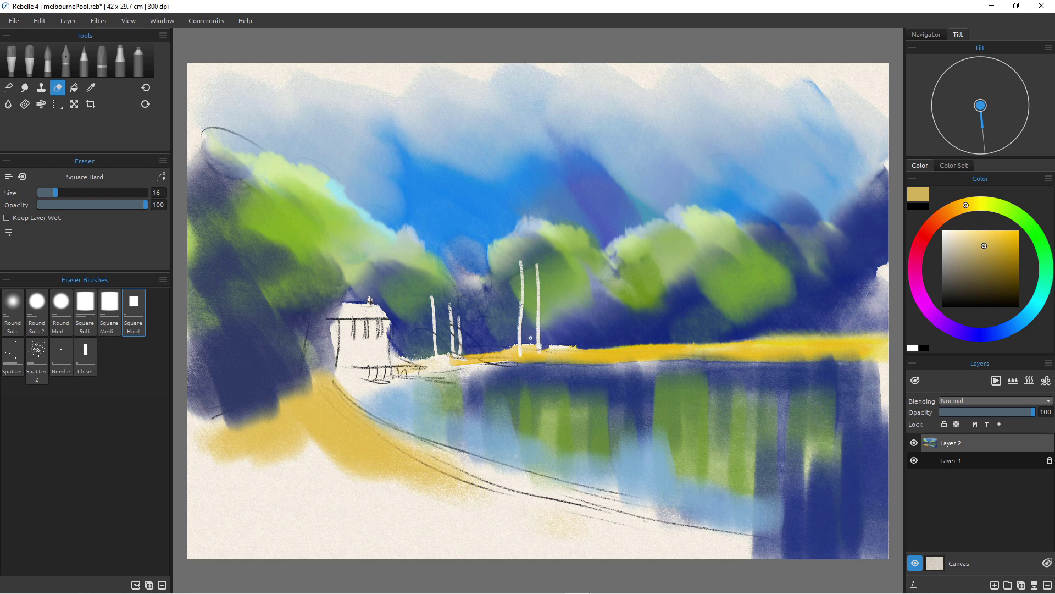
drag(547, 296, 557, 350)
Erase thin vertical reflections in the water beneath the trunks beside the pavilion and in the middle tree group
drag(438, 373, 436, 415)
drag(454, 369, 462, 416)
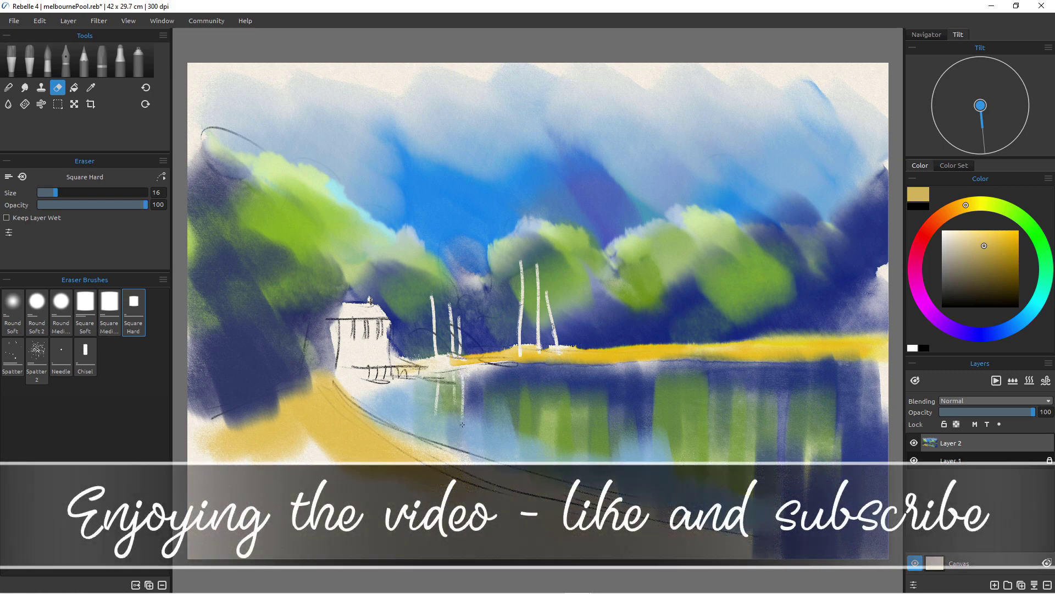
drag(521, 366, 522, 437)
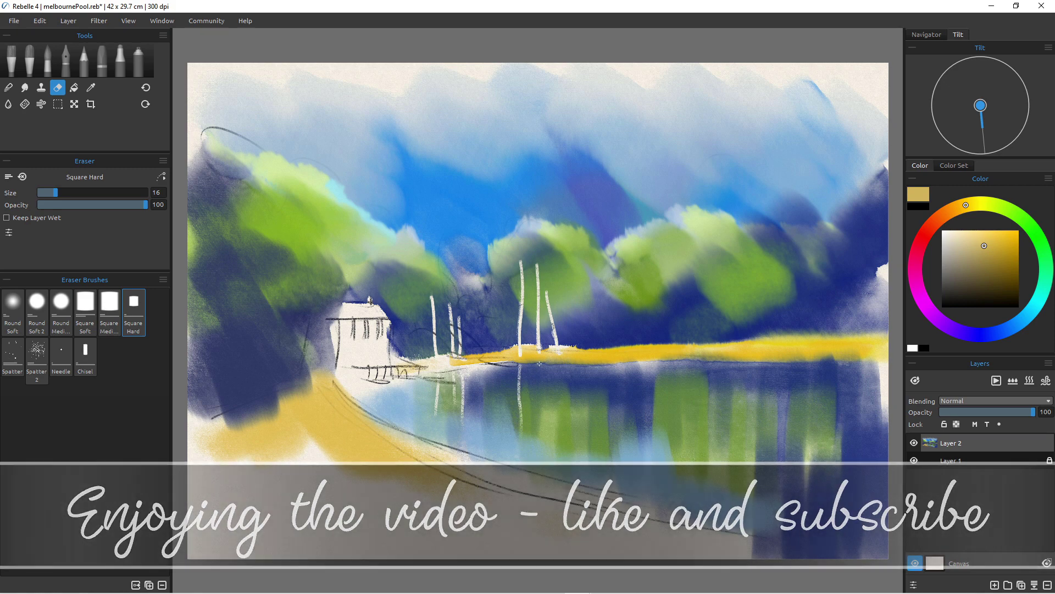
mouse_move(539, 363)
mouse_down()
mouse_move(540, 439)
mouse_move(541, 407)
mouse_move(541, 437)
mouse_up()
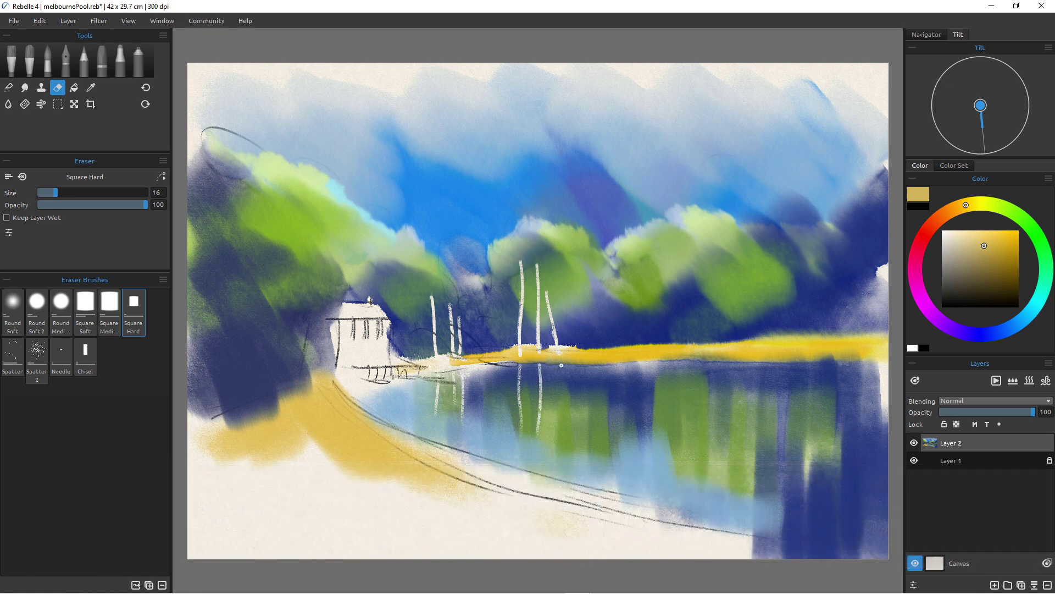
drag(561, 365, 555, 409)
Erase a cluster of three trunks between the middle and right trees, continuing each as a reflection in the water
drag(630, 264, 639, 432)
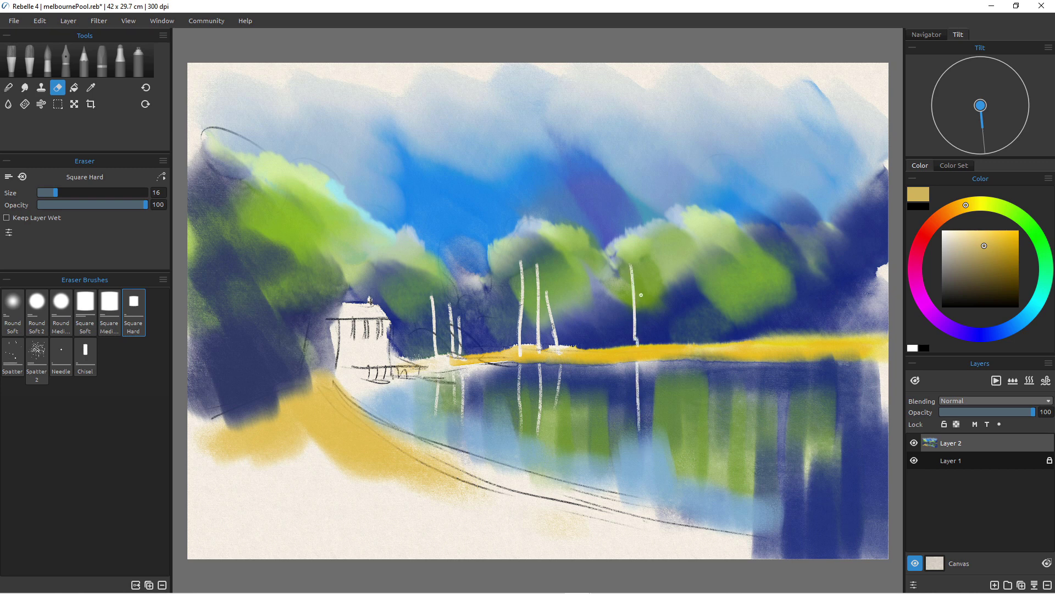
drag(641, 295, 648, 432)
drag(628, 296, 631, 407)
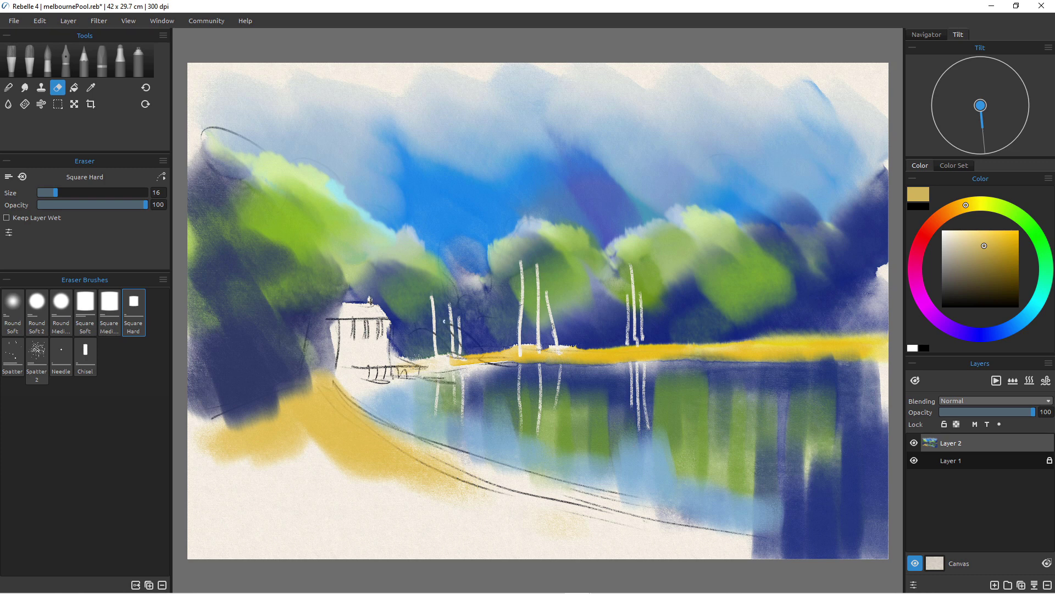
Erase thin trunks through the right tree and the dark trees beyond it, with matching reflections in the water below
drag(705, 259, 709, 344)
drag(705, 256, 710, 417)
drag(711, 360, 710, 430)
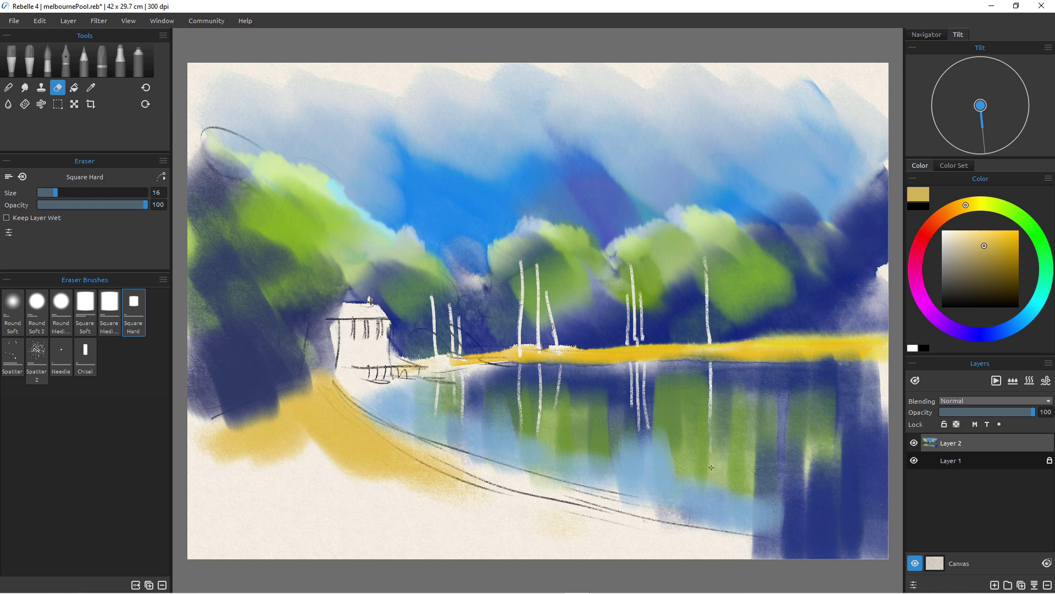
drag(722, 276, 729, 485)
drag(733, 363, 735, 460)
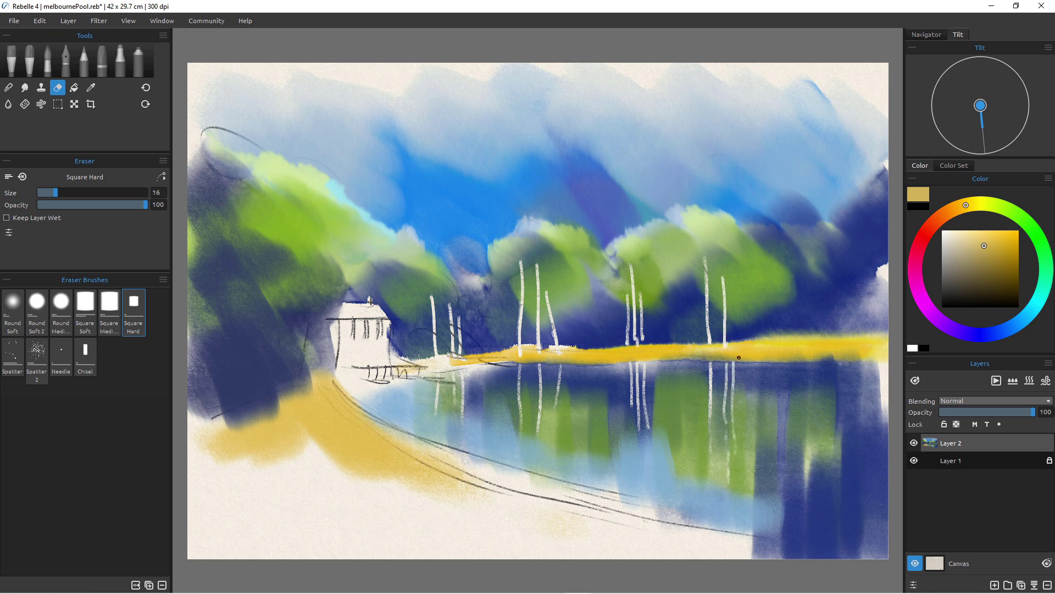
drag(732, 290, 735, 343)
drag(749, 275, 747, 447)
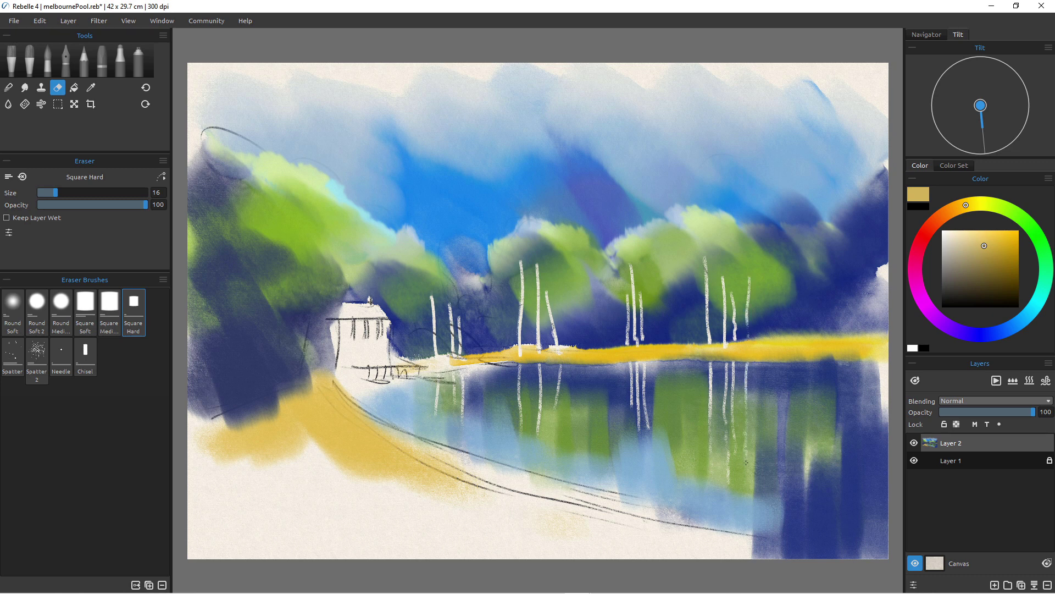
drag(796, 222, 803, 338)
drag(801, 302, 801, 484)
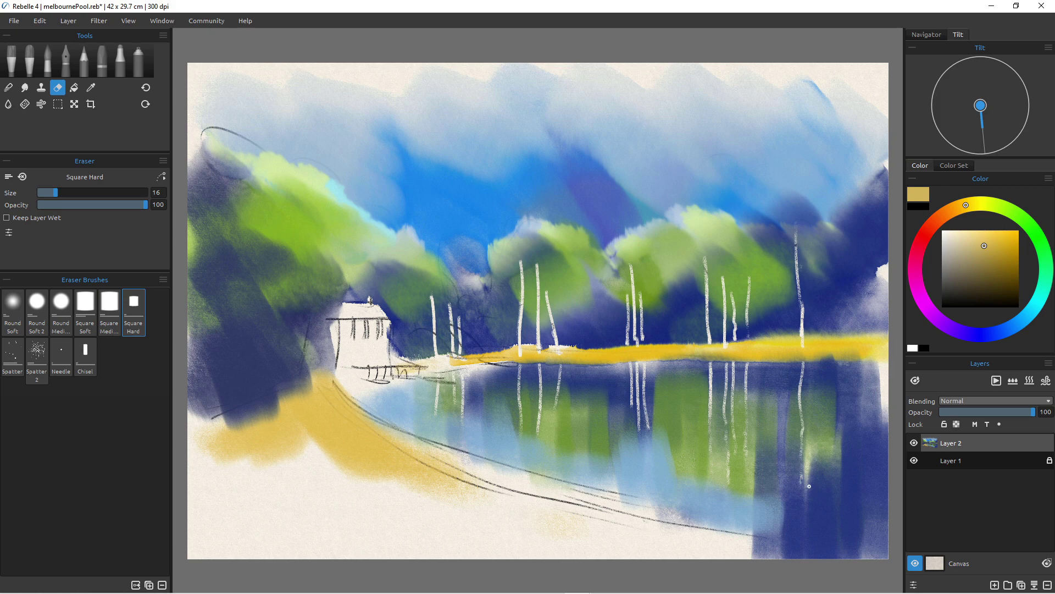
Enlarge the square eraser to size 23 and erase three tall trunks out of the green hillside trees above the dark bushes beside the pavilion
key(bracketright)
key(bracketright)
key(bracketright)
key(bracketright)
key(bracketright)
key(bracketright)
key(bracketright)
drag(282, 220, 284, 309)
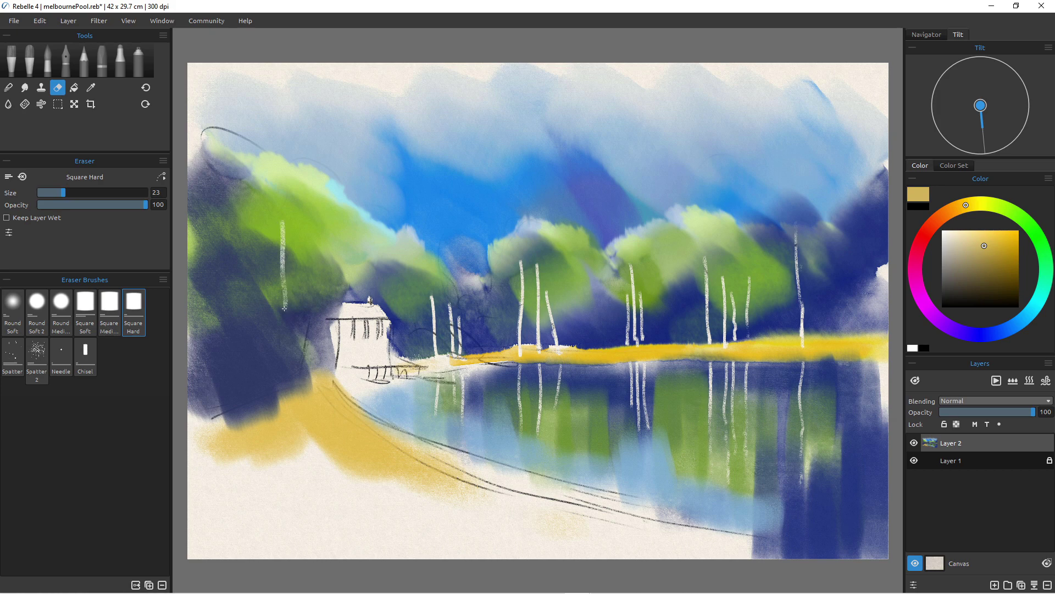
drag(263, 197, 264, 310)
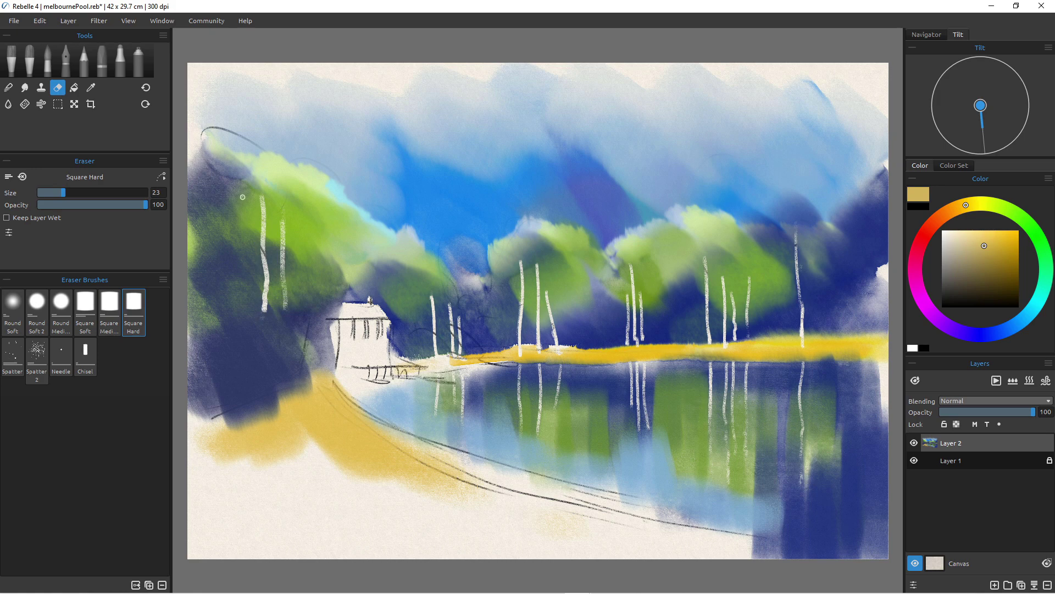
mouse_move(242, 198)
mouse_down()
mouse_move(243, 314)
mouse_move(253, 311)
mouse_up()
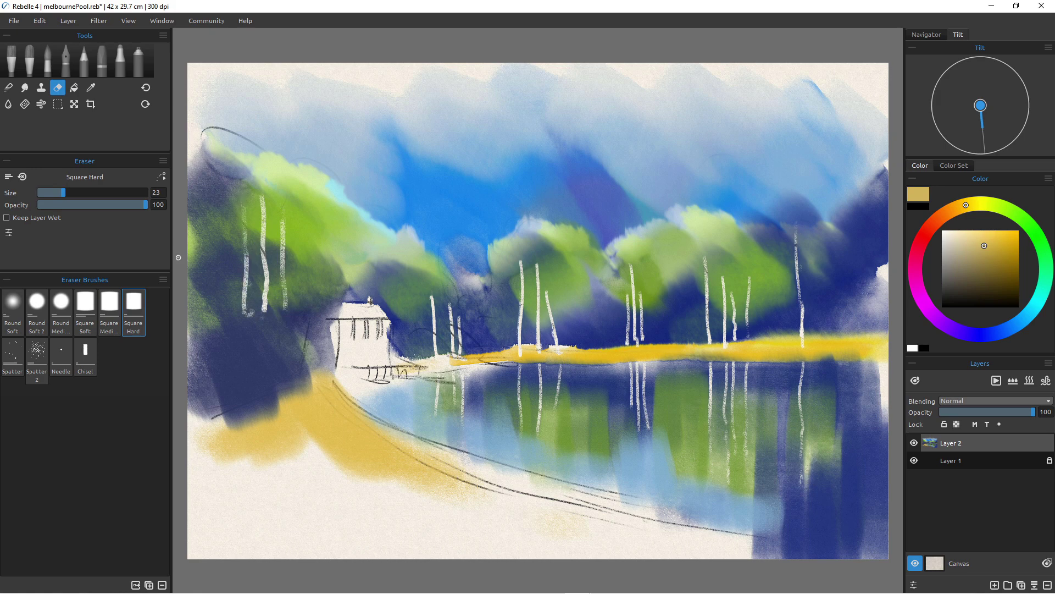
With the eraser at size 10, add a thin curved branch beside the rightmost hillside trunk and extend that trunk upward
key(bracketleft)
key(bracketleft)
key(bracketleft)
key(bracketleft)
key(bracketleft)
key(bracketleft)
key(bracketright)
key(bracketright)
drag(293, 187, 284, 286)
drag(284, 227, 282, 283)
drag(282, 219, 281, 197)
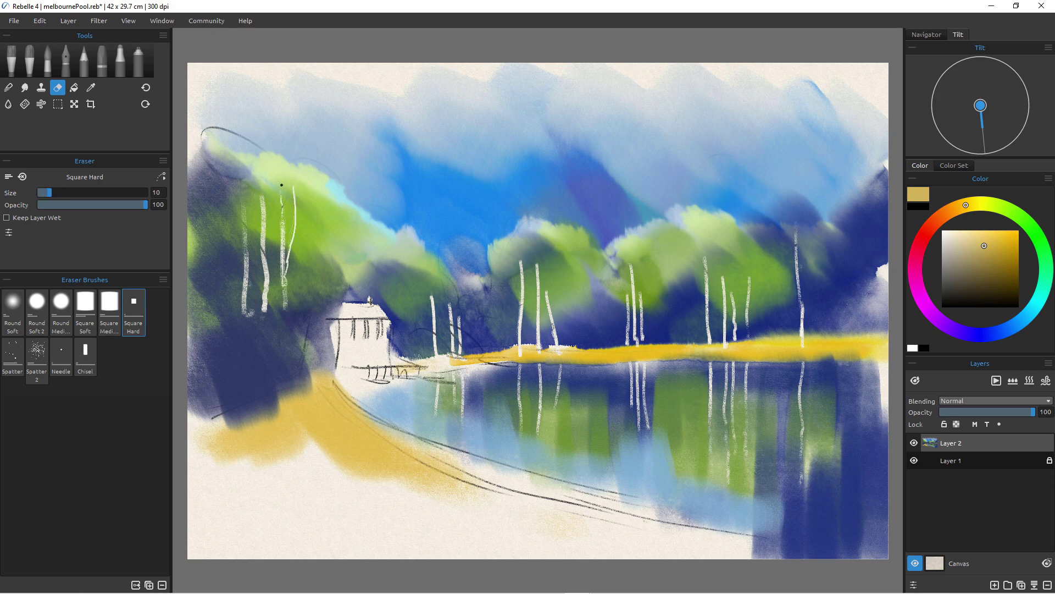
Erase thin curving branches and upper extensions from the three hillside trunks, plus a fine line at their base
mouse_move(295, 240)
mouse_down()
mouse_move(288, 252)
mouse_move(306, 275)
mouse_move(286, 309)
mouse_up()
drag(290, 200, 273, 232)
drag(262, 179, 263, 199)
mouse_move(254, 144)
mouse_down()
mouse_move(263, 211)
mouse_move(272, 156)
mouse_move(268, 210)
mouse_move(242, 237)
mouse_move(237, 149)
mouse_move(242, 200)
mouse_up()
drag(247, 197, 255, 178)
mouse_move(237, 252)
mouse_down()
mouse_move(245, 282)
mouse_move(224, 192)
mouse_move(243, 290)
mouse_move(221, 230)
mouse_up()
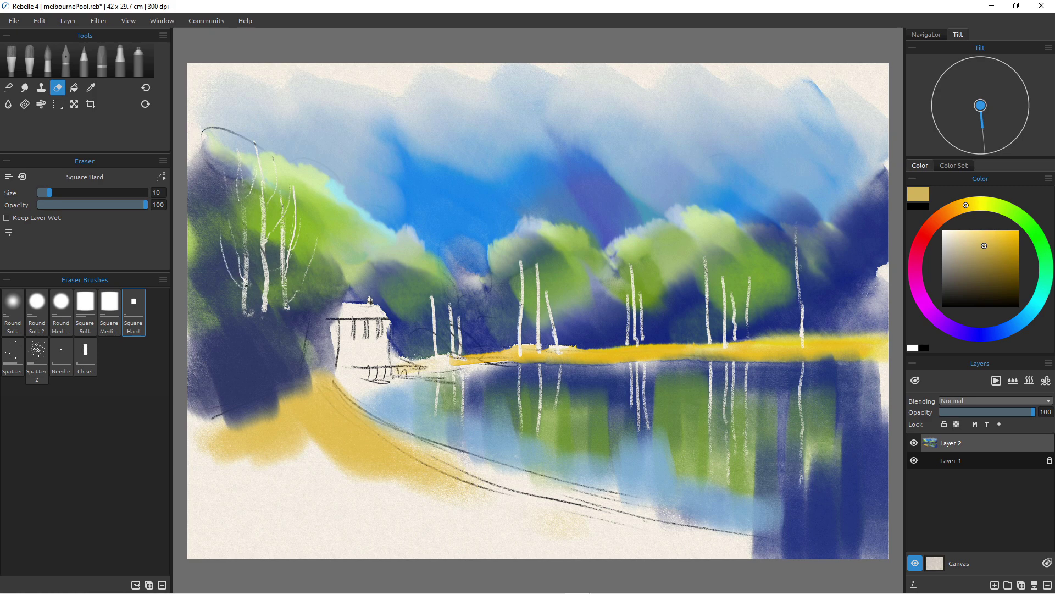
drag(266, 262, 249, 286)
drag(270, 226, 275, 180)
mouse_move(275, 264)
mouse_down()
mouse_move(272, 298)
mouse_move(287, 321)
mouse_up()
Erase small highlights around the pavilion and two long sweeping lines along the near curved shoreline
drag(430, 274, 434, 297)
mouse_move(302, 322)
mouse_down()
mouse_move(231, 321)
mouse_move(309, 332)
mouse_up()
mouse_move(387, 348)
mouse_down()
mouse_move(389, 321)
mouse_move(389, 344)
mouse_up()
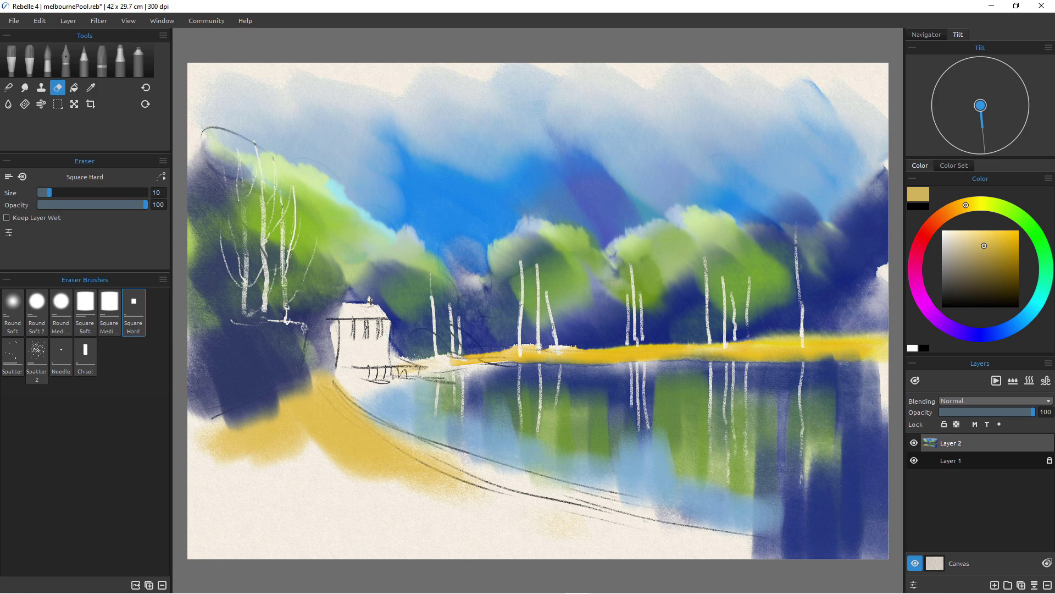
mouse_move(334, 382)
mouse_down()
mouse_move(401, 424)
mouse_move(596, 483)
mouse_move(551, 480)
mouse_up()
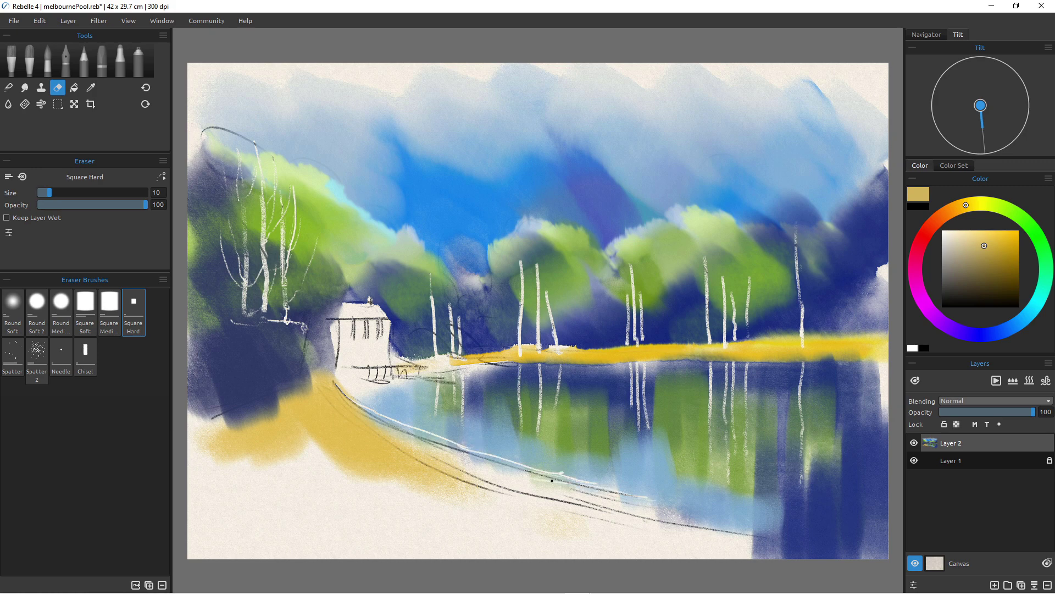
mouse_move(806, 533)
mouse_down()
mouse_move(630, 500)
mouse_move(670, 507)
mouse_move(621, 497)
mouse_move(708, 515)
mouse_move(453, 445)
mouse_up()
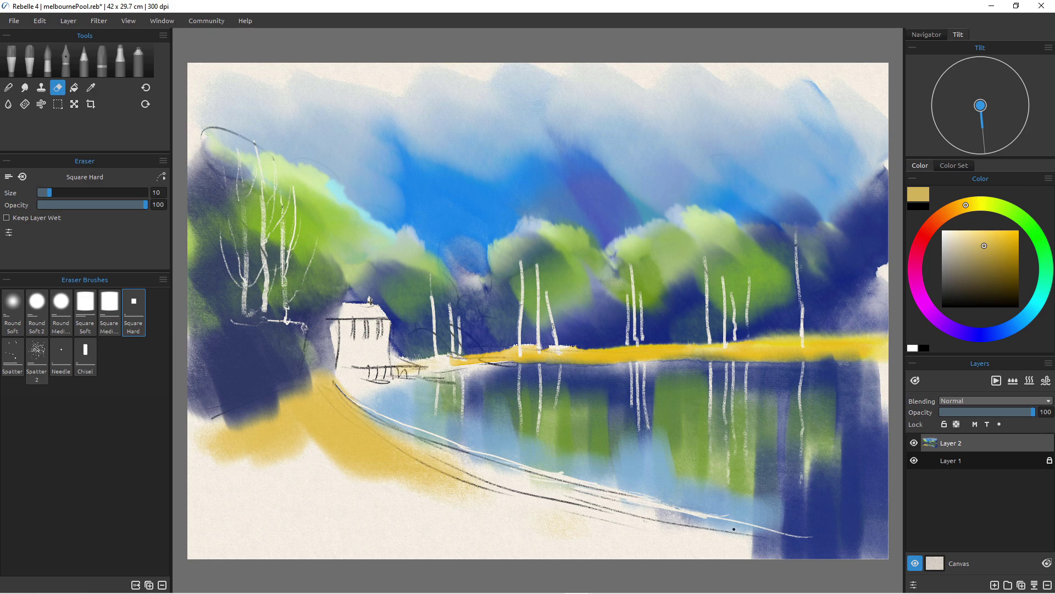
Erase thin curved side branches around the right tree's trunks and on both sides of the tall trunk beyond it
mouse_move(707, 247)
mouse_down()
mouse_move(698, 299)
mouse_move(691, 256)
mouse_move(733, 315)
mouse_up()
drag(748, 262, 748, 321)
drag(757, 259, 750, 325)
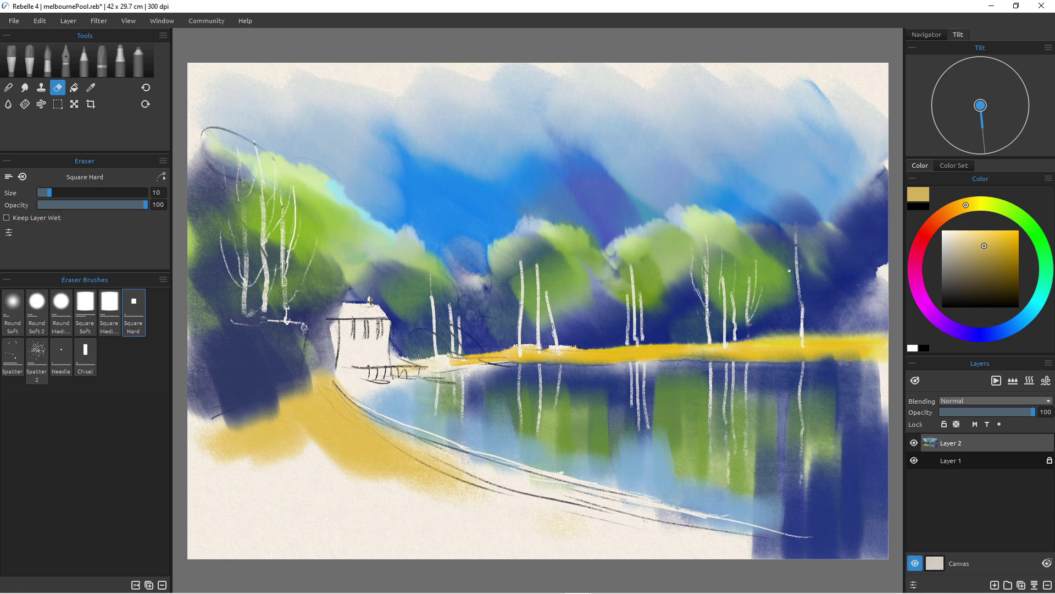
mouse_move(782, 254)
mouse_down()
mouse_move(800, 327)
mouse_move(785, 305)
mouse_up()
drag(816, 273, 813, 323)
Erase matching branch reflections in the water below the right trees and add a thin branch to the middle tree group
mouse_move(817, 370)
mouse_down()
mouse_move(813, 405)
mouse_move(797, 381)
mouse_move(790, 400)
mouse_up()
drag(752, 360, 751, 407)
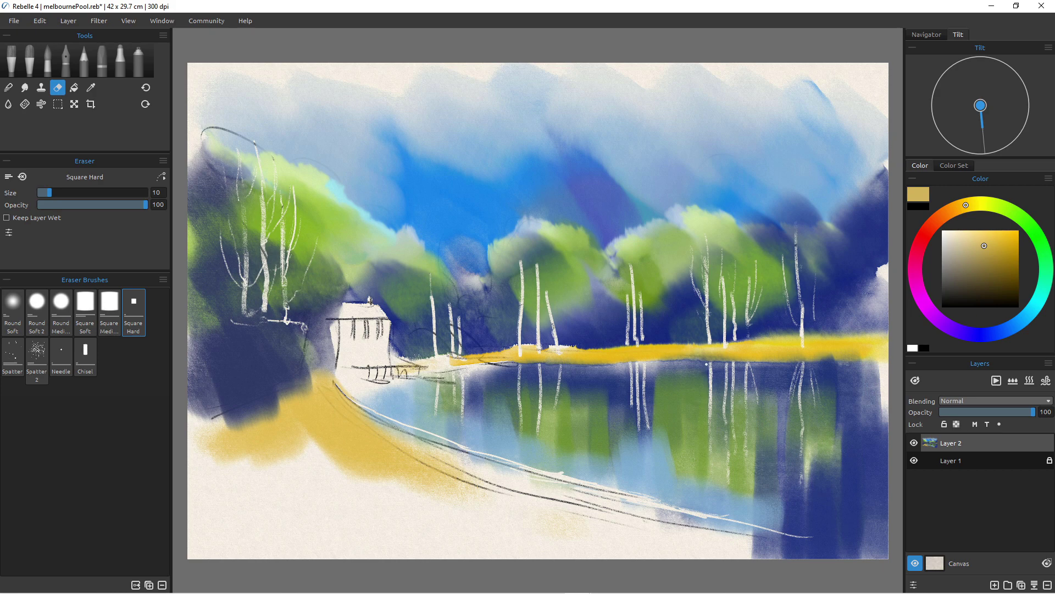
drag(706, 365, 695, 412)
drag(556, 297, 564, 342)
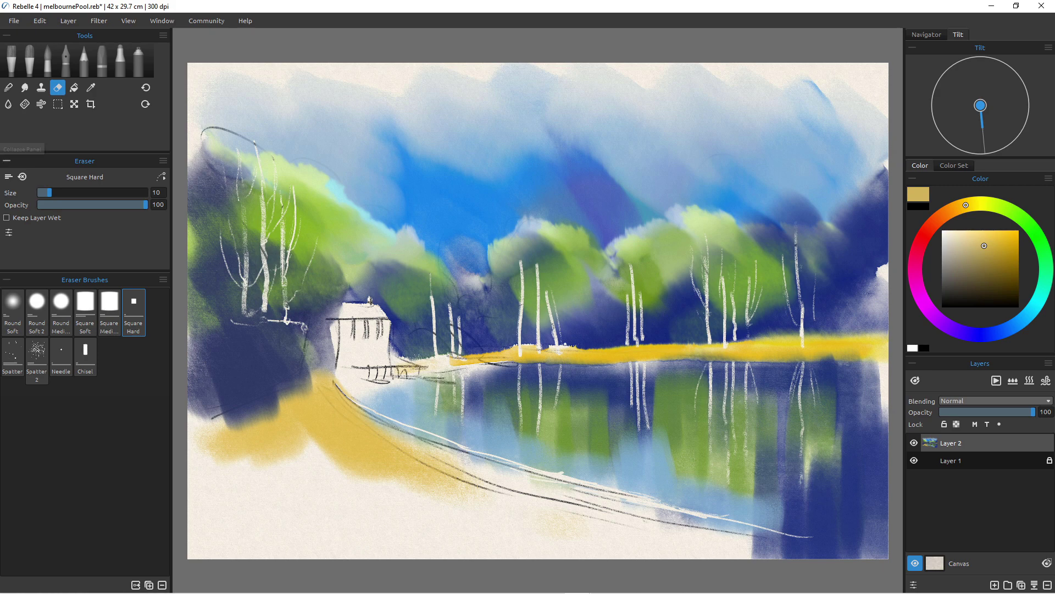
Add a new layer above the painting and set the Wash Flat watercolour brush to opacity 13 and water 67
key(b)
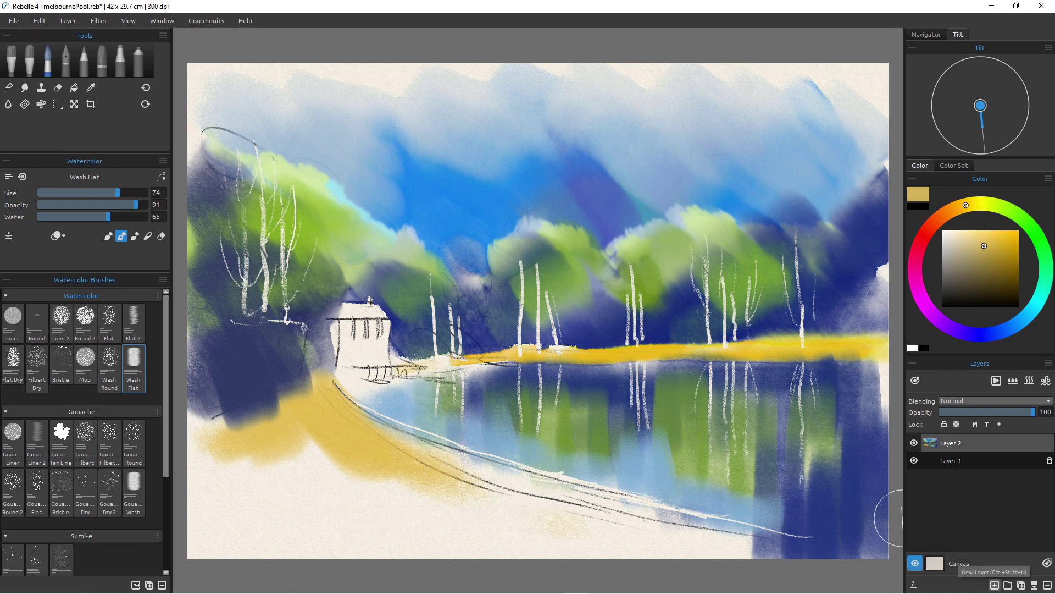
key(ctrl+shift+n)
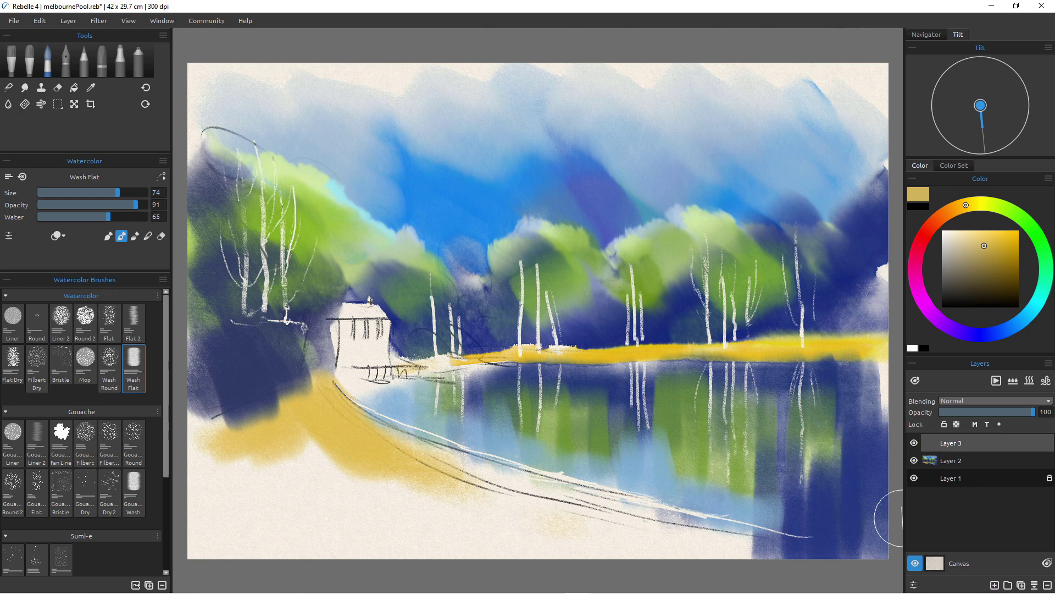
mouse_move(135, 204)
mouse_down()
mouse_move(74, 204)
mouse_move(102, 217)
mouse_move(60, 204)
mouse_move(110, 216)
mouse_move(53, 204)
mouse_up()
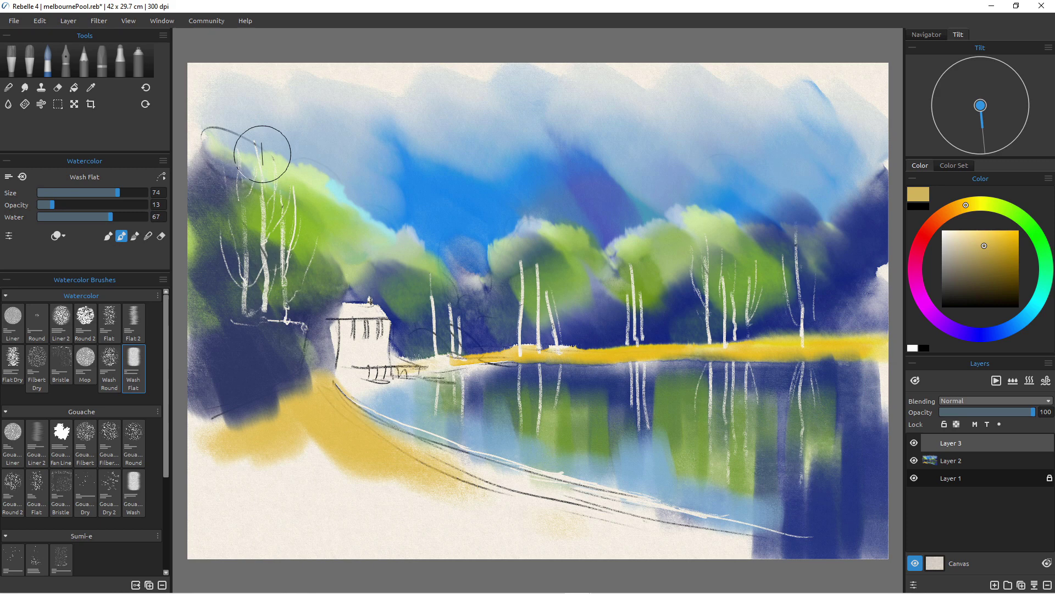
Try glazing the trunks between the middle and right trees with a pale blue and a stronger cyan blue
click(1028, 314)
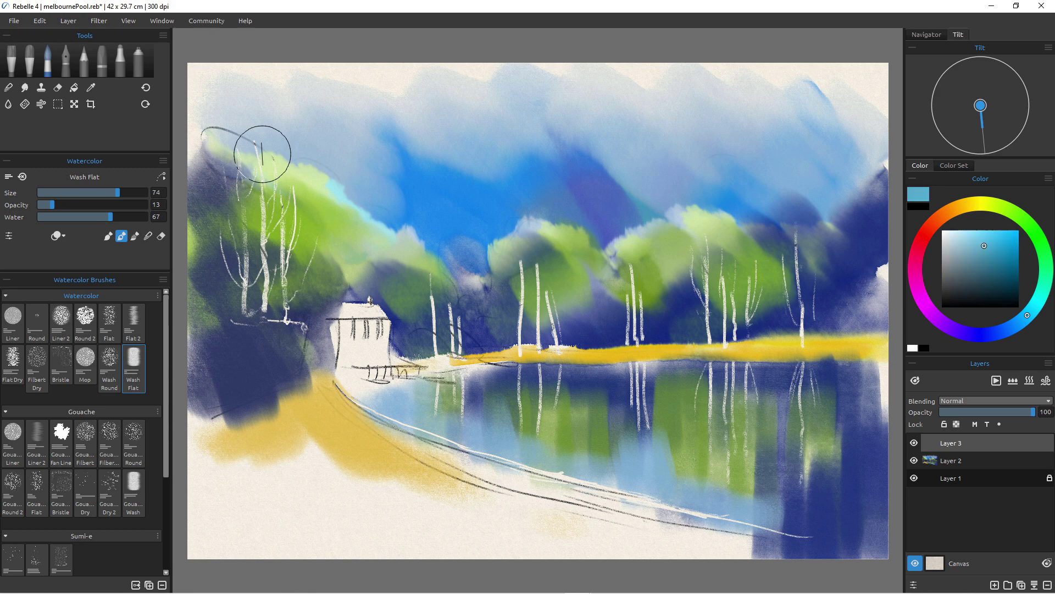
click(967, 245)
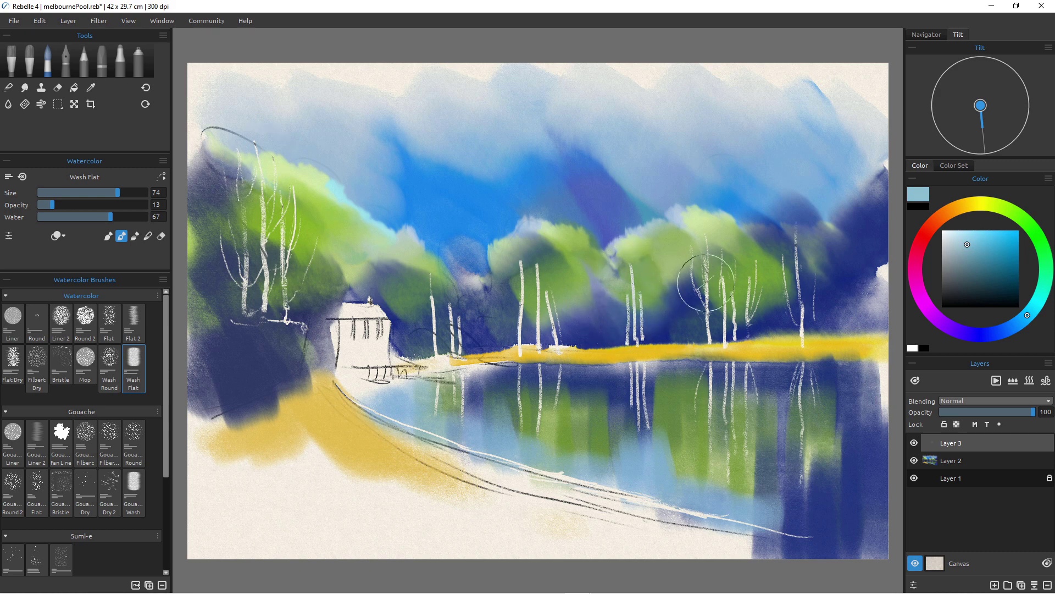
click(1009, 253)
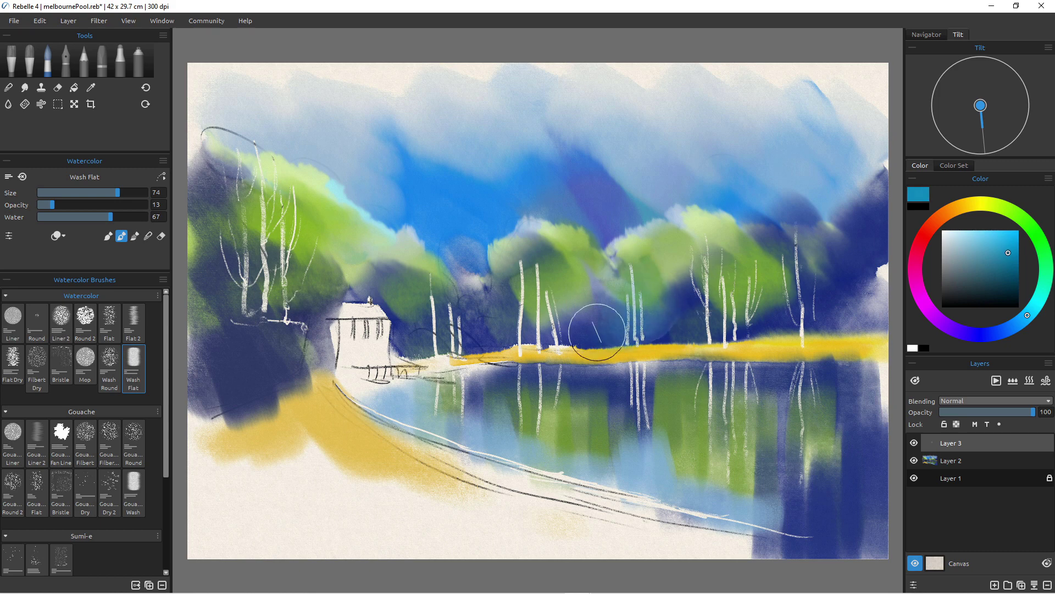
Choose a dark navy with brush opacity 49 and water 27, and undo the test strokes over the trunks and yellow bank
click(994, 333)
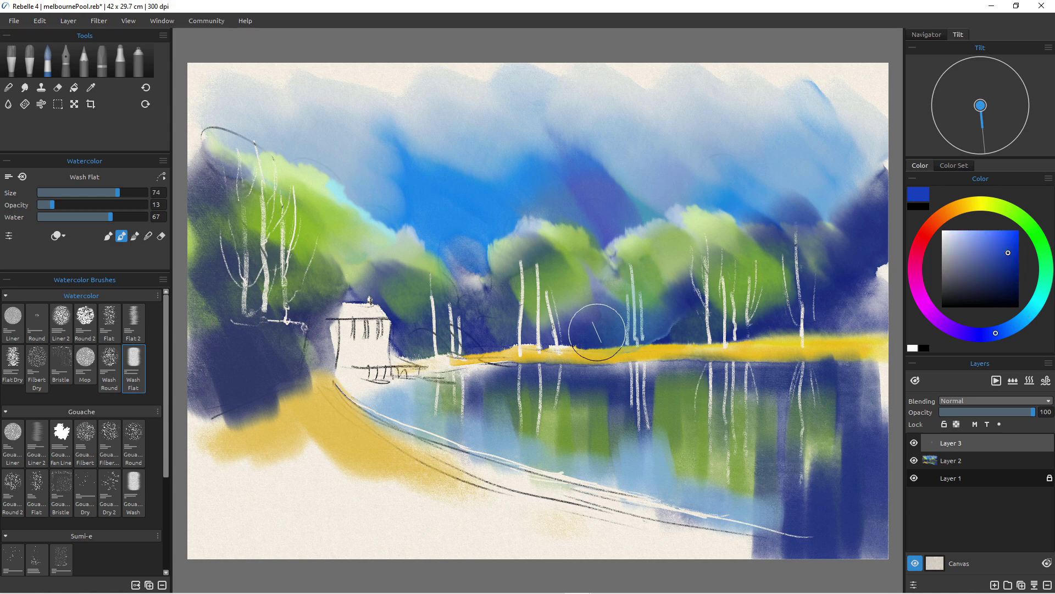
click(997, 279)
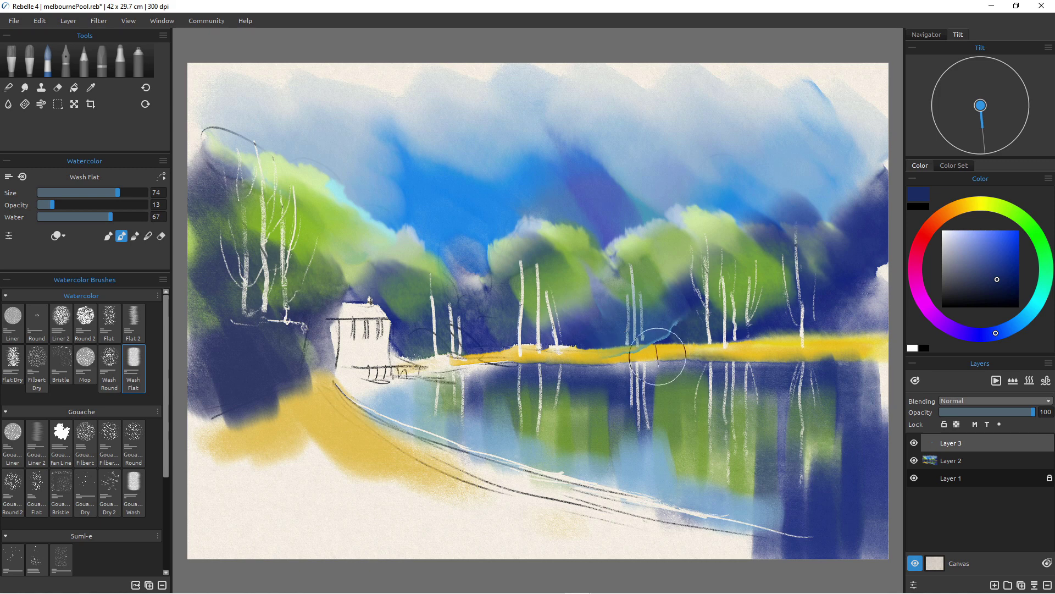
drag(629, 363, 662, 339)
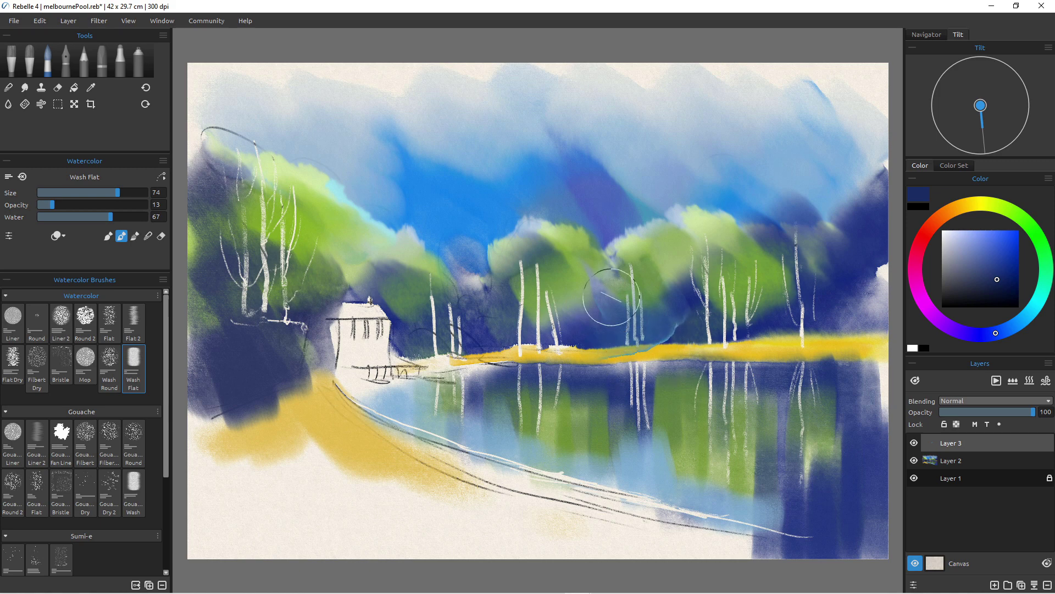
mouse_move(110, 216)
mouse_down()
mouse_move(67, 216)
mouse_move(91, 204)
mouse_up()
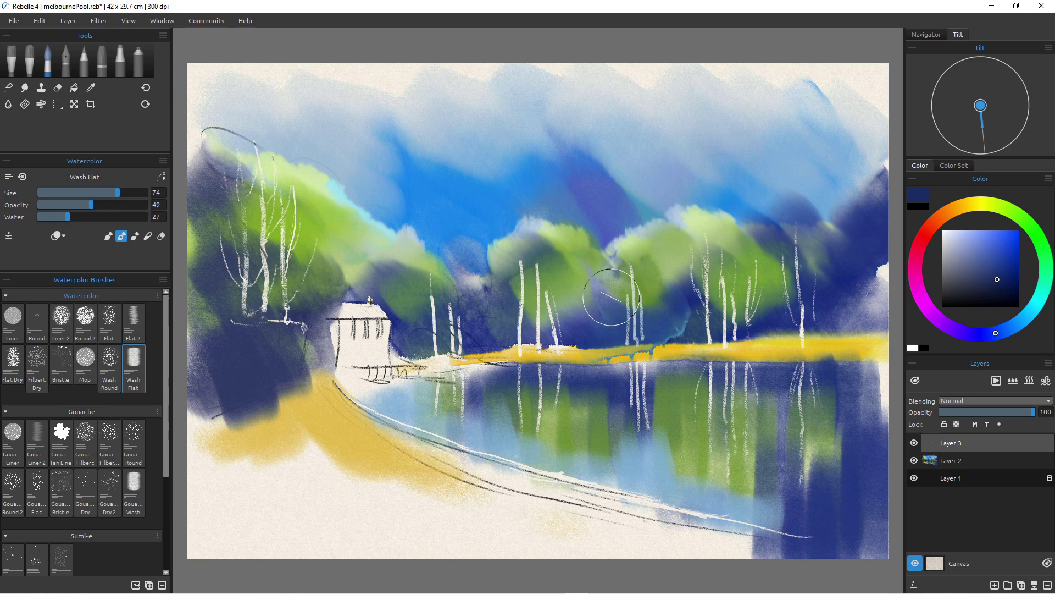
key(ctrl+z)
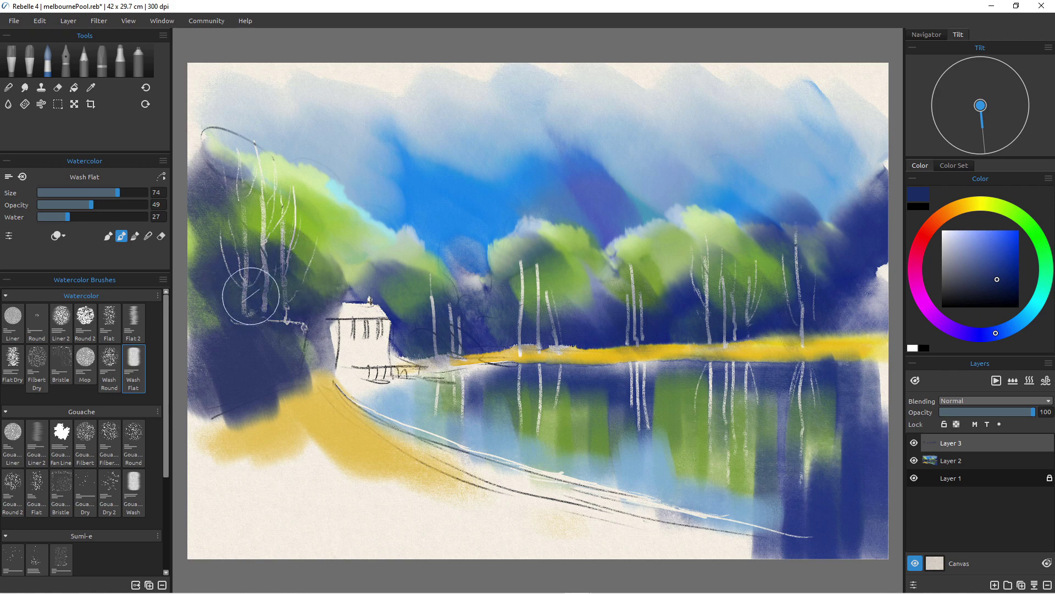
Glaze navy beside the pavilion and along the far water edge, reducing the brush to size 40 for the shadow under the pavilion
drag(324, 328, 325, 358)
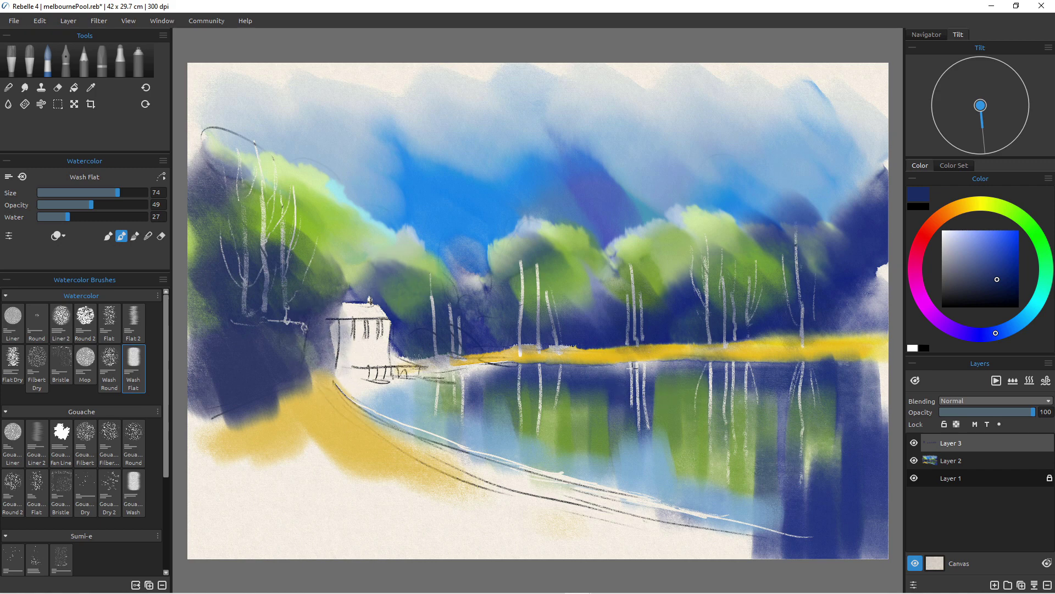
drag(634, 366, 648, 372)
key([)
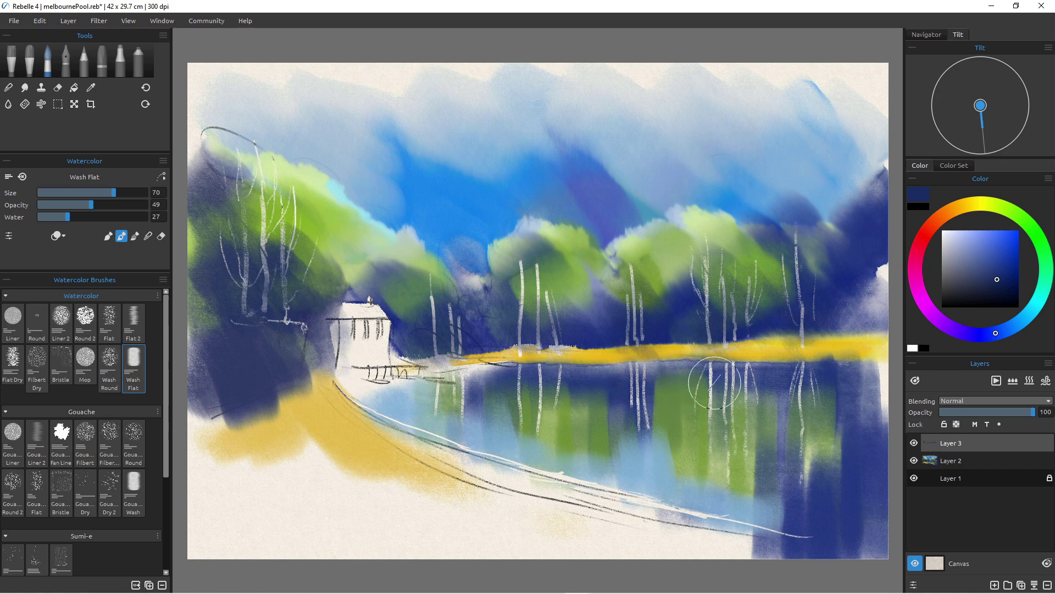
key([)
key([)
key([)
key([)
key([)
key([)
key([)
key([)
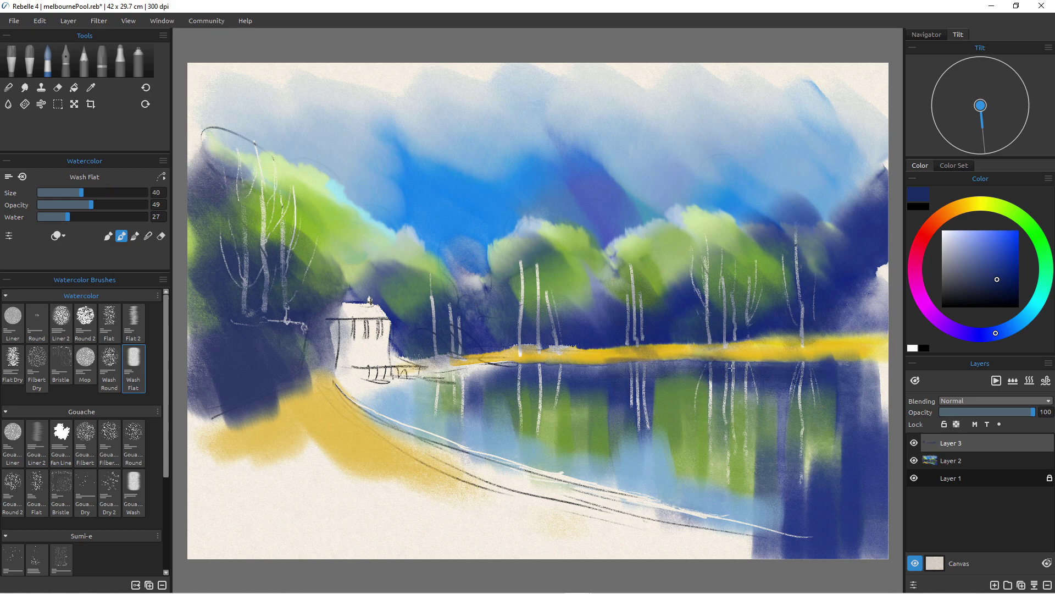
mouse_move(565, 375)
mouse_down()
mouse_move(509, 371)
mouse_move(595, 374)
mouse_up()
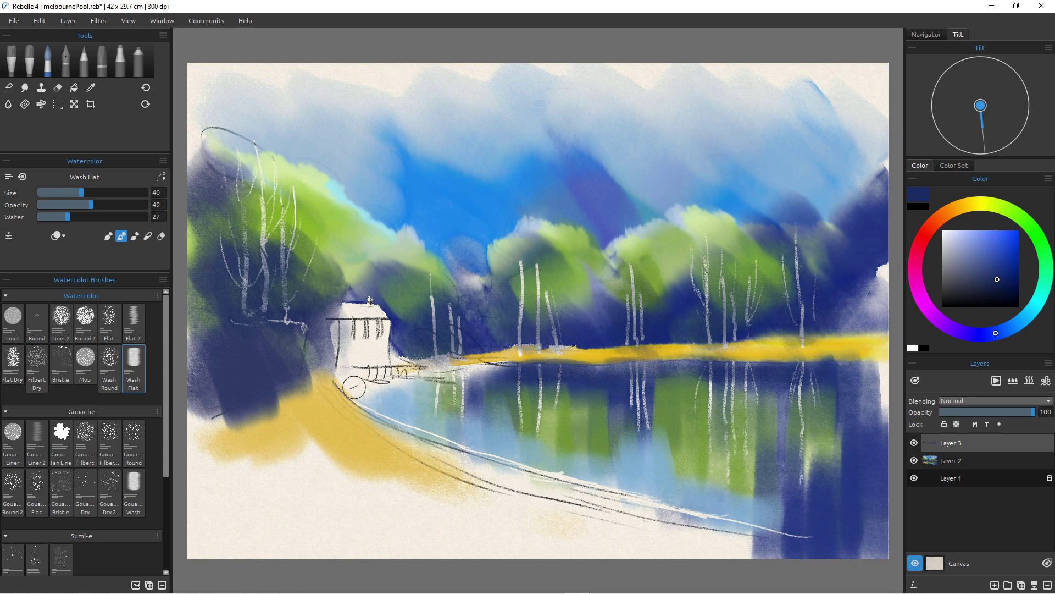
mouse_move(340, 359)
mouse_down()
mouse_move(385, 374)
mouse_move(338, 351)
mouse_move(332, 330)
mouse_move(342, 377)
mouse_move(379, 387)
mouse_move(385, 380)
mouse_move(359, 386)
mouse_up()
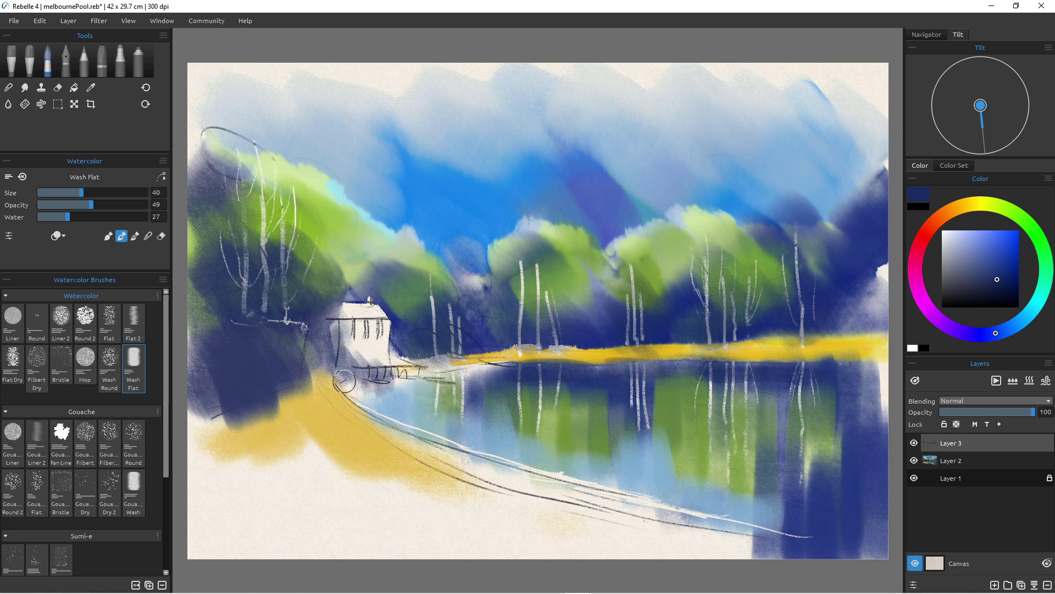
Sample the far bank's yellow and tint the pavilion walls and the near curved shoreline with it
alt+click(777, 350)
mouse_move(379, 325)
mouse_down()
mouse_move(374, 352)
mouse_move(358, 346)
mouse_up()
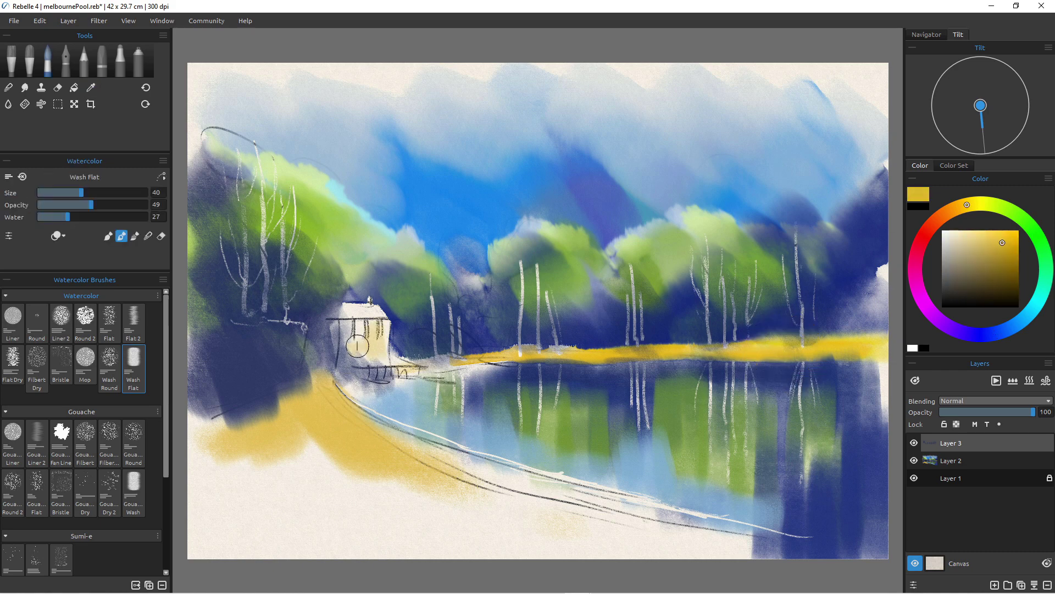
drag(399, 427, 523, 465)
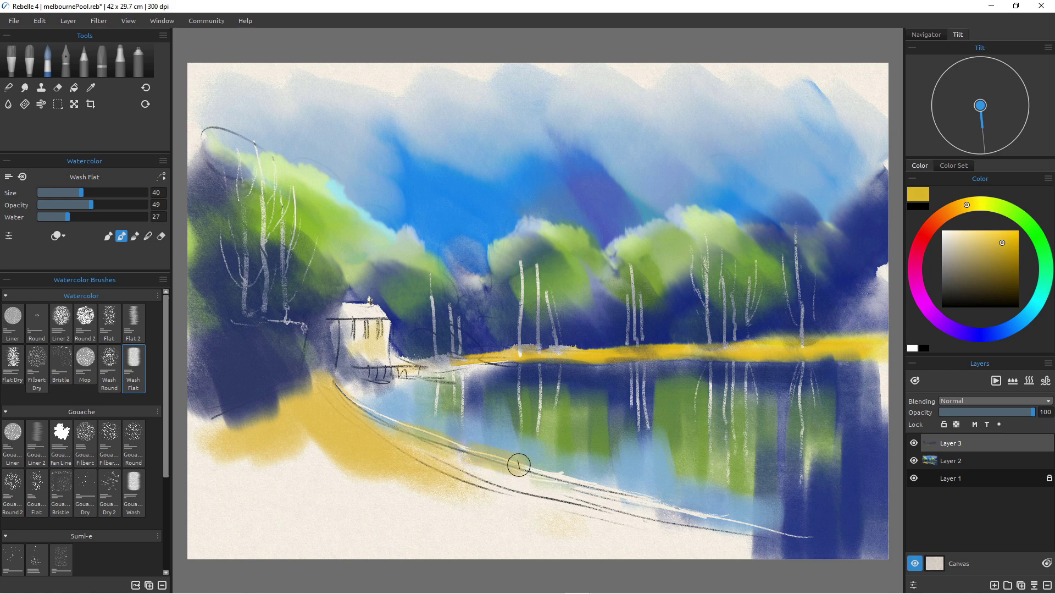
Sample the dark blue of the bushes beside the pavilion and paint a shadow band along the near curved shoreline
alt+click(224, 383)
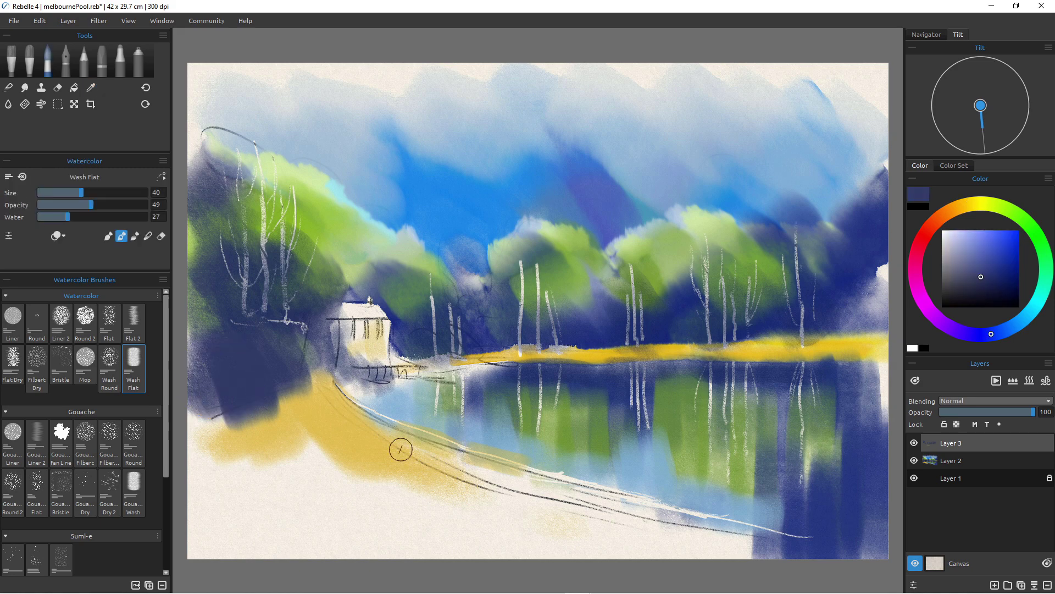
mouse_move(468, 456)
mouse_down()
mouse_move(574, 486)
mouse_move(457, 457)
mouse_move(360, 412)
mouse_up()
mouse_move(600, 501)
mouse_down()
mouse_move(571, 484)
mouse_move(635, 502)
mouse_move(473, 462)
mouse_up()
Enlarge the wash brush to size 100 and sweep broad dark blue shadows across the foreground below the shoreline
key(bracketleft)
key(bracketleft)
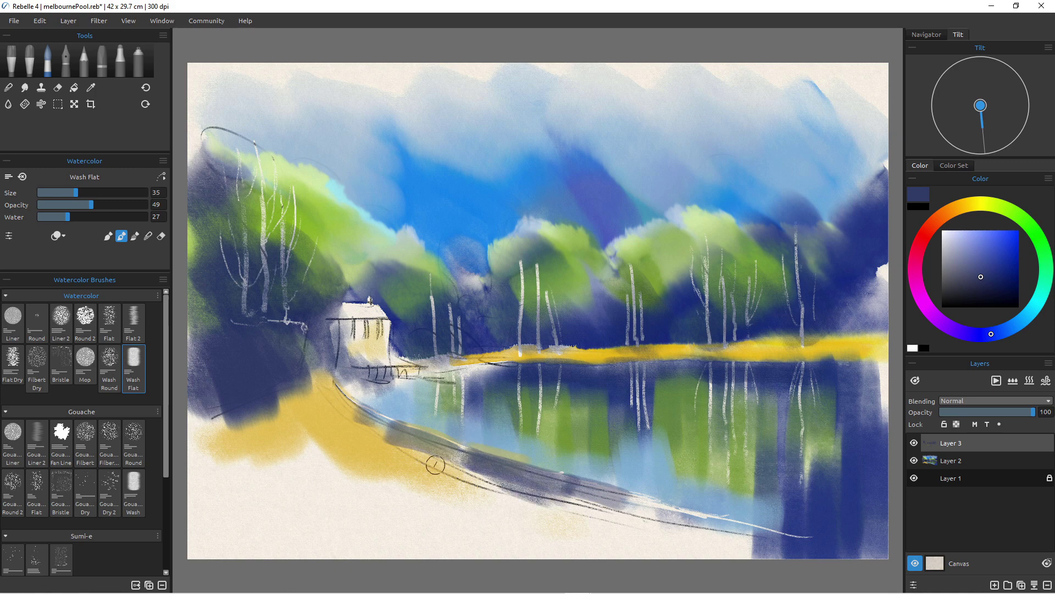
key(bracketleft)
key(bracketleft)
key(bracketleft)
key(bracketleft)
key(bracketleft)
key(bracketright)
key(bracketright)
key(bracketright)
key(bracketright)
key(bracketright)
key(bracketright)
key(bracketright)
key(bracketright)
key(bracketright)
key(bracketright)
mouse_move(401, 448)
mouse_down()
mouse_move(549, 511)
mouse_move(467, 522)
mouse_move(667, 506)
mouse_up()
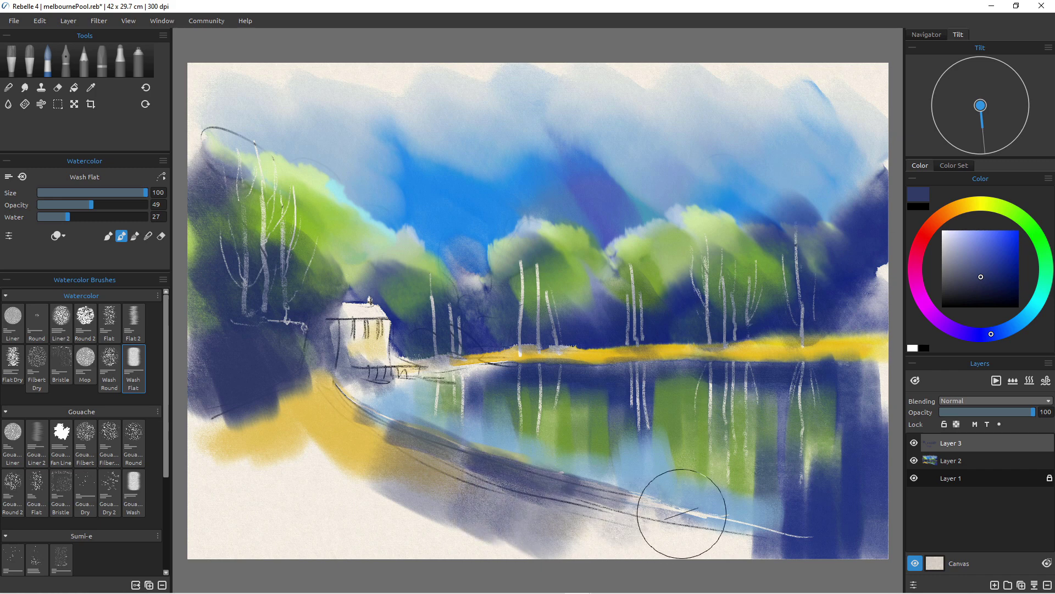
Sample the foreground yellow and wash it across the lower ground, and glaze light orange over the bare paper up to the dark bushes
alt+click(325, 433)
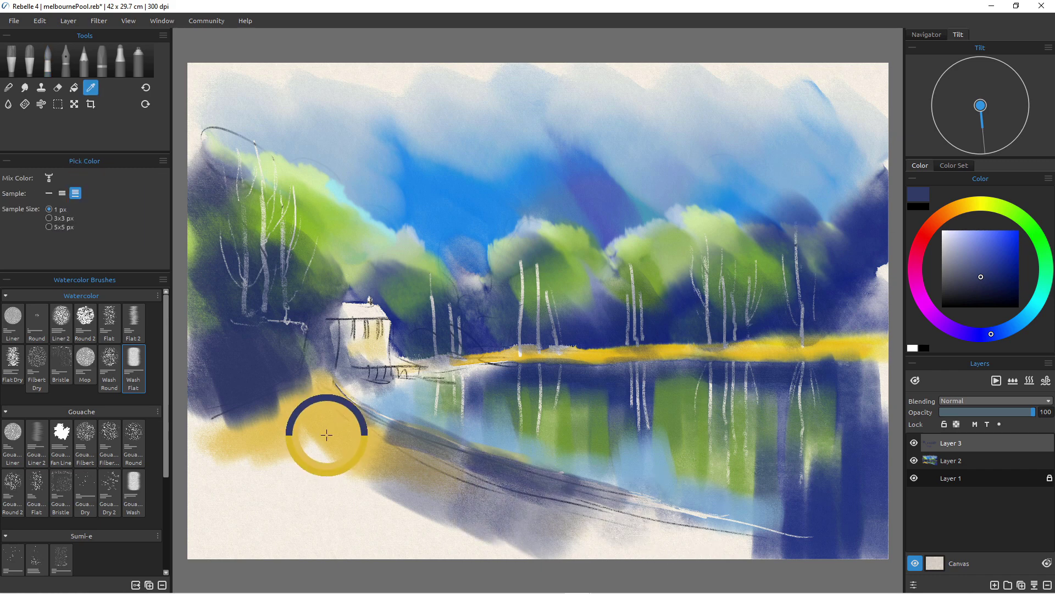
mouse_move(356, 499)
mouse_down()
mouse_move(382, 490)
mouse_move(634, 530)
mouse_up()
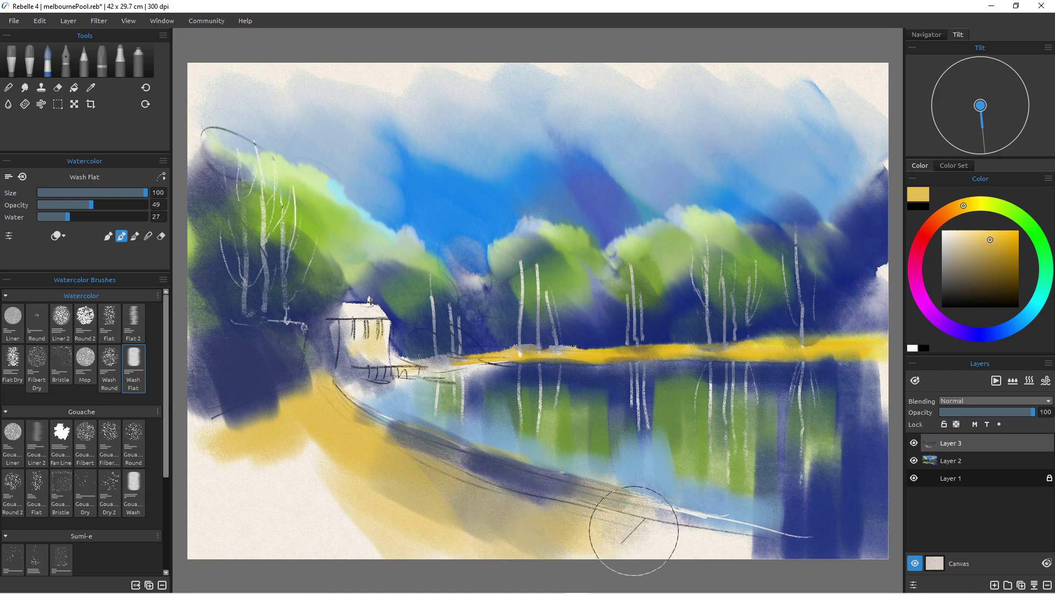
click(940, 217)
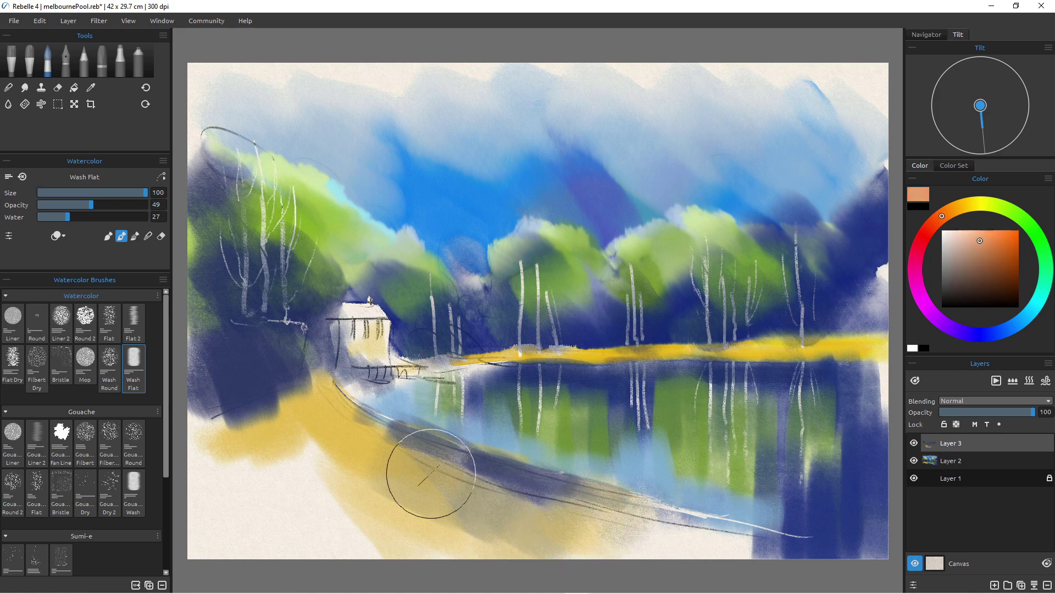
mouse_move(335, 462)
mouse_down()
mouse_move(270, 509)
mouse_move(284, 456)
mouse_move(220, 475)
mouse_up()
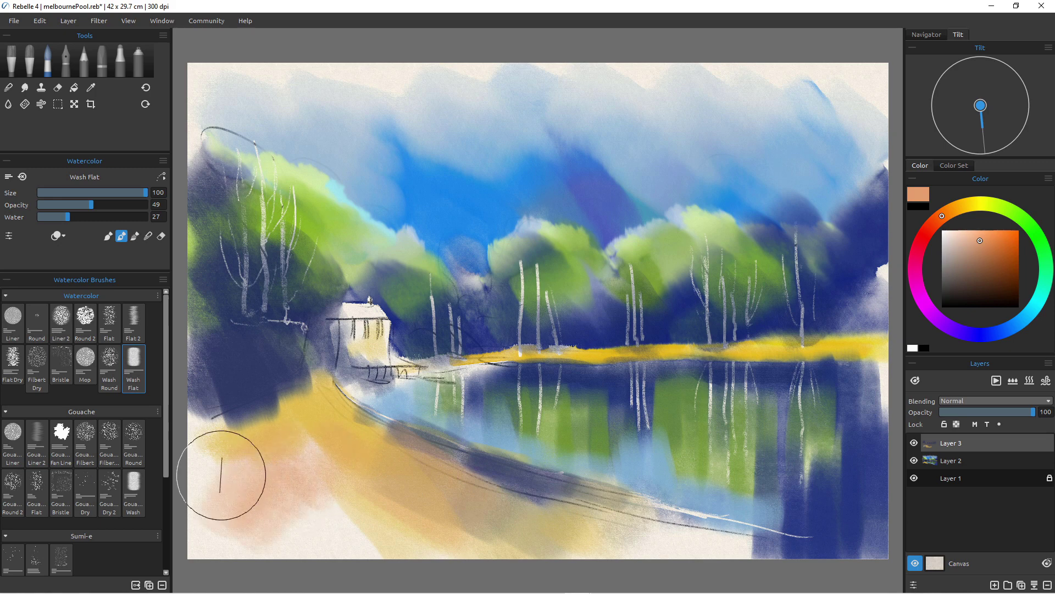
drag(282, 354, 327, 413)
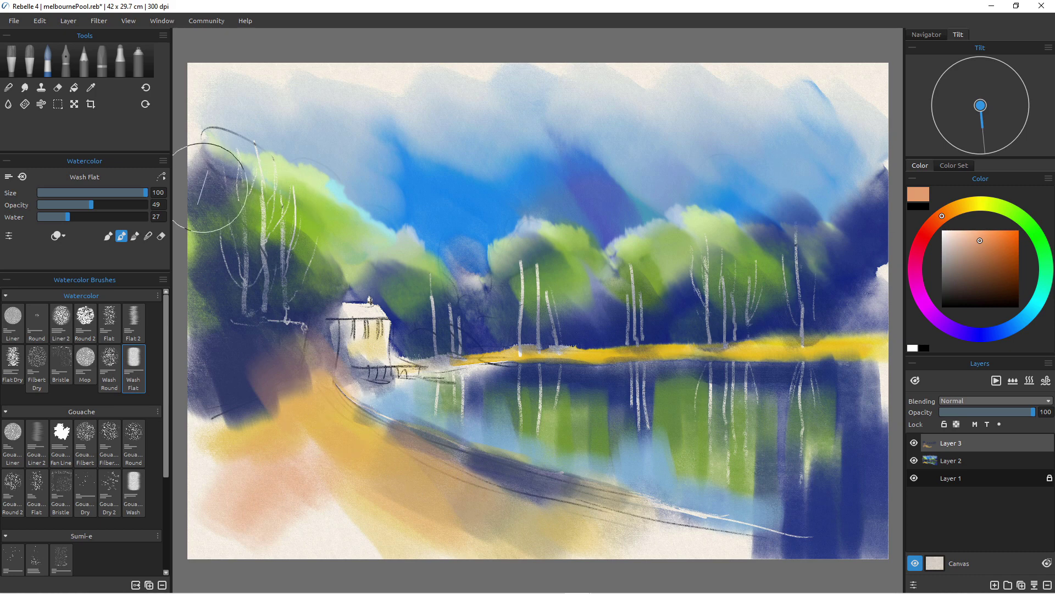
Erase stray glaze around the trunk bases along the yellow far bank with the Square Hard eraser at size 10
key(e)
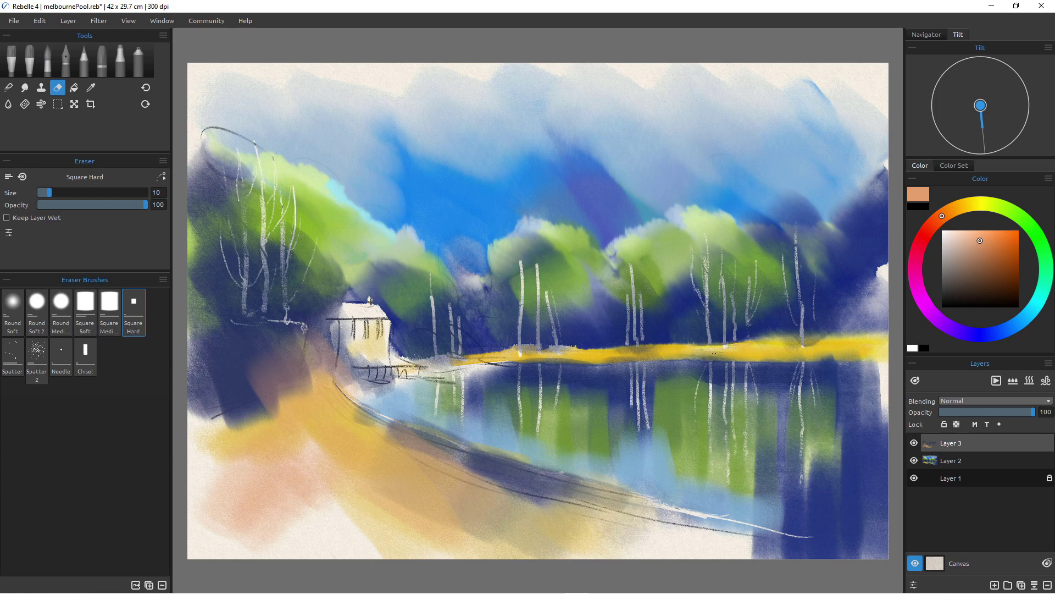
mouse_move(615, 350)
mouse_down()
mouse_move(666, 346)
mouse_move(598, 353)
mouse_move(675, 348)
mouse_move(635, 355)
mouse_up()
mouse_move(806, 356)
mouse_down()
mouse_move(791, 347)
mouse_move(819, 341)
mouse_up()
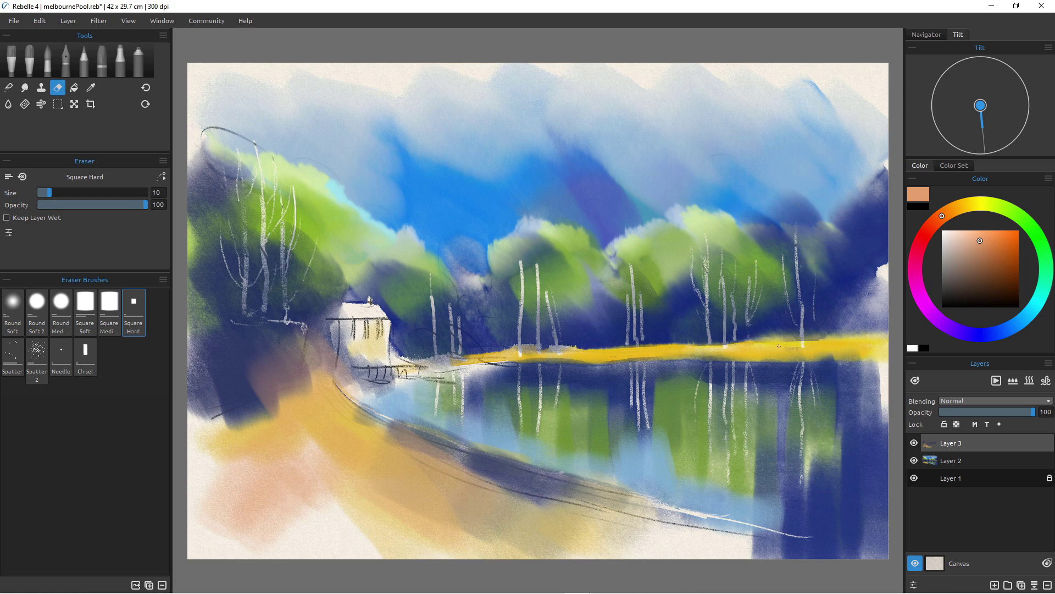
Soften the trunk bases on the far bank with the Soft smudge brush up to size 80 and the Soft 2 blend brush at size 50
key(b)
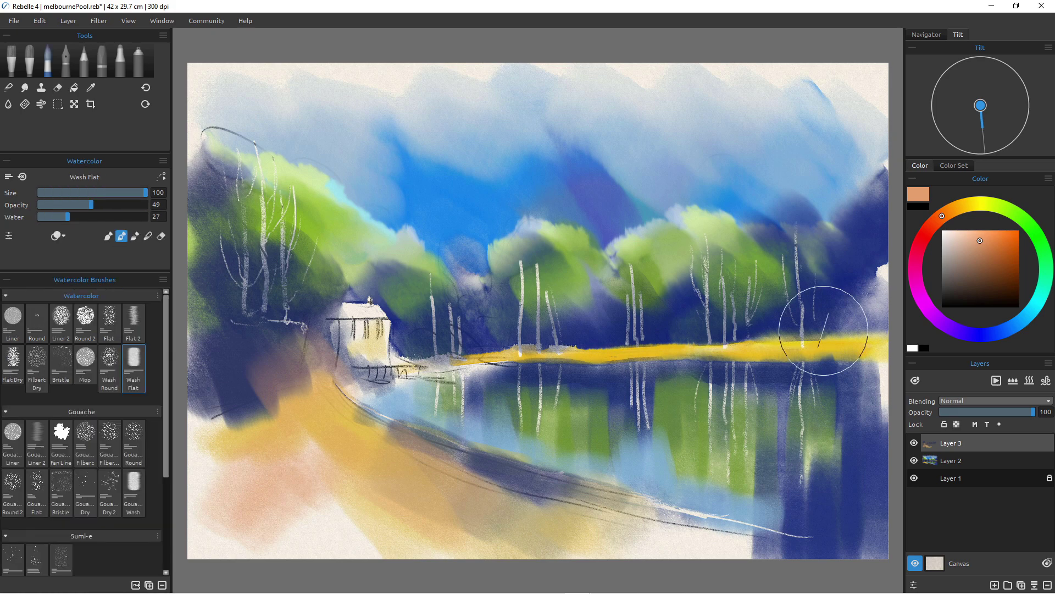
key(s)
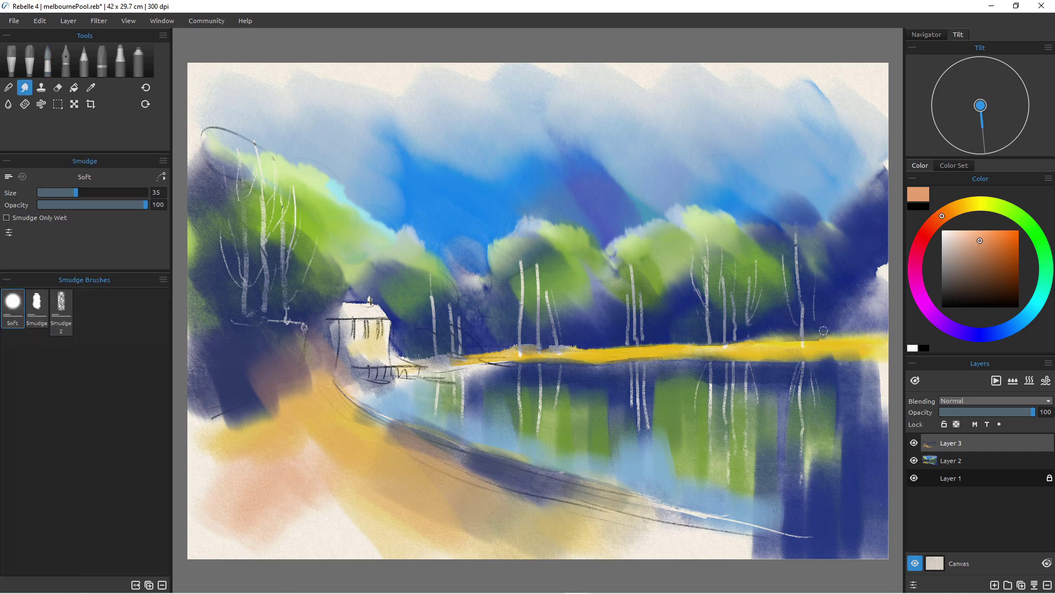
mouse_move(808, 336)
mouse_down()
mouse_move(818, 340)
mouse_move(791, 345)
mouse_move(838, 342)
mouse_move(799, 348)
mouse_up()
key(bracketright)
key(bracketright)
key(bracketright)
key(bracketright)
key(bracketright)
key(bracketright)
key(bracketright)
key(bracketright)
key(bracketright)
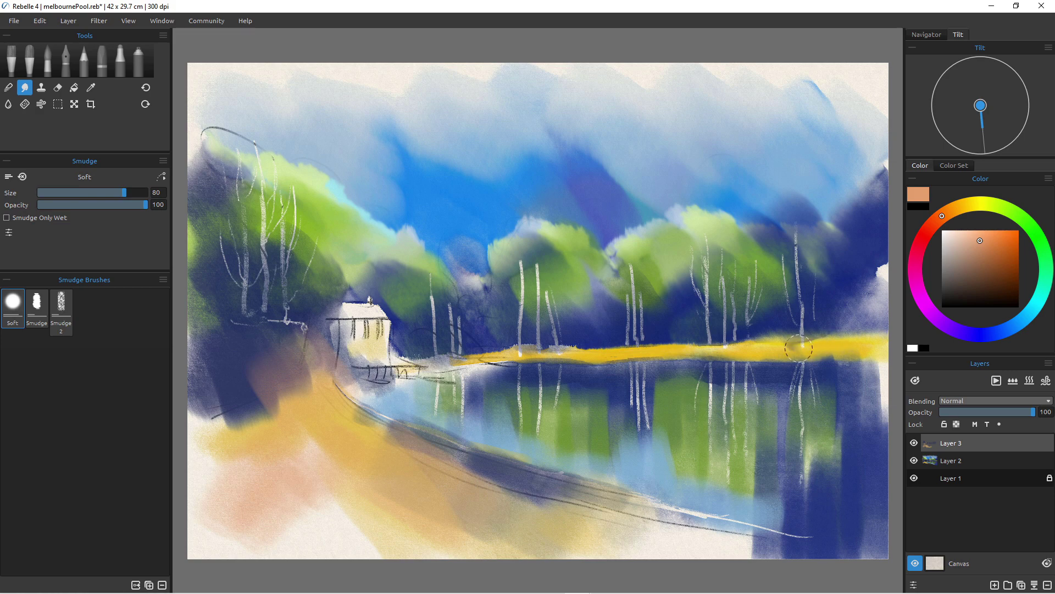
key(n)
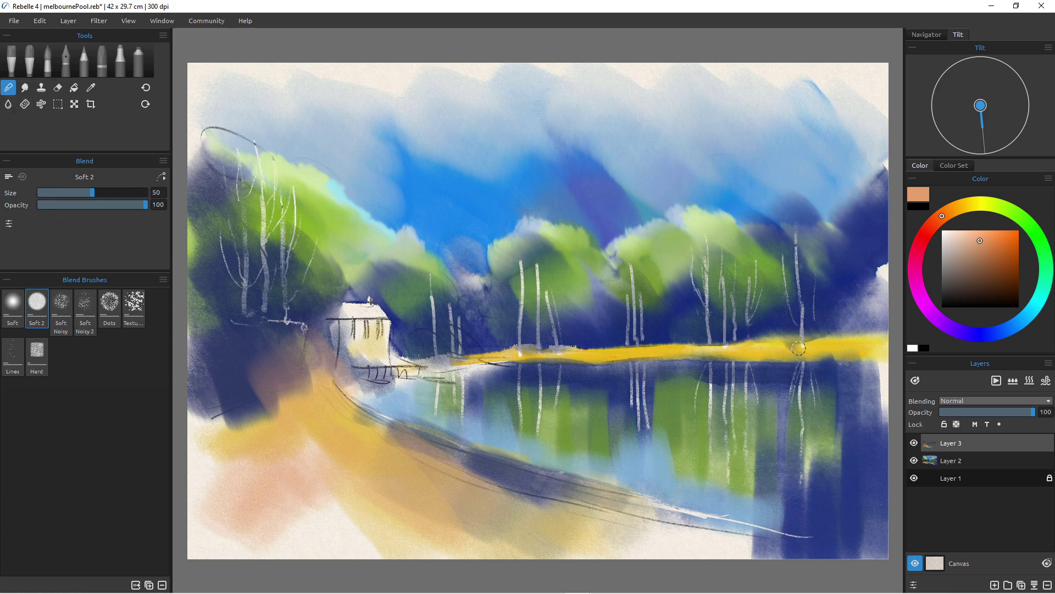
mouse_move(801, 340)
mouse_down()
mouse_move(825, 342)
mouse_move(695, 345)
mouse_up()
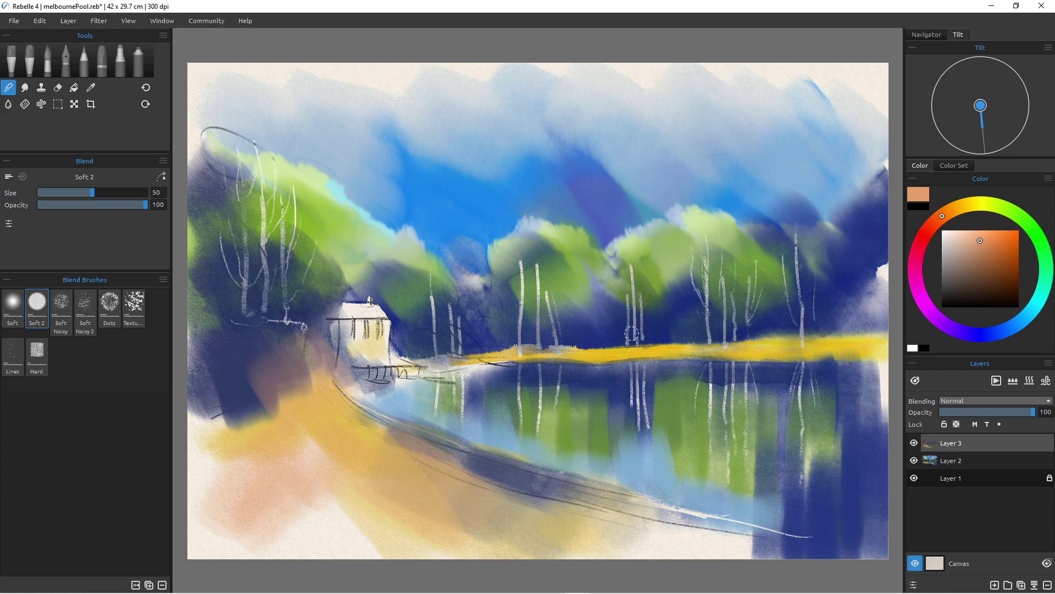
Try turquoise and medium blue strokes in the sky gap between the trees with the Round 2 watercolour brush at sizes 30 and 35
key(b)
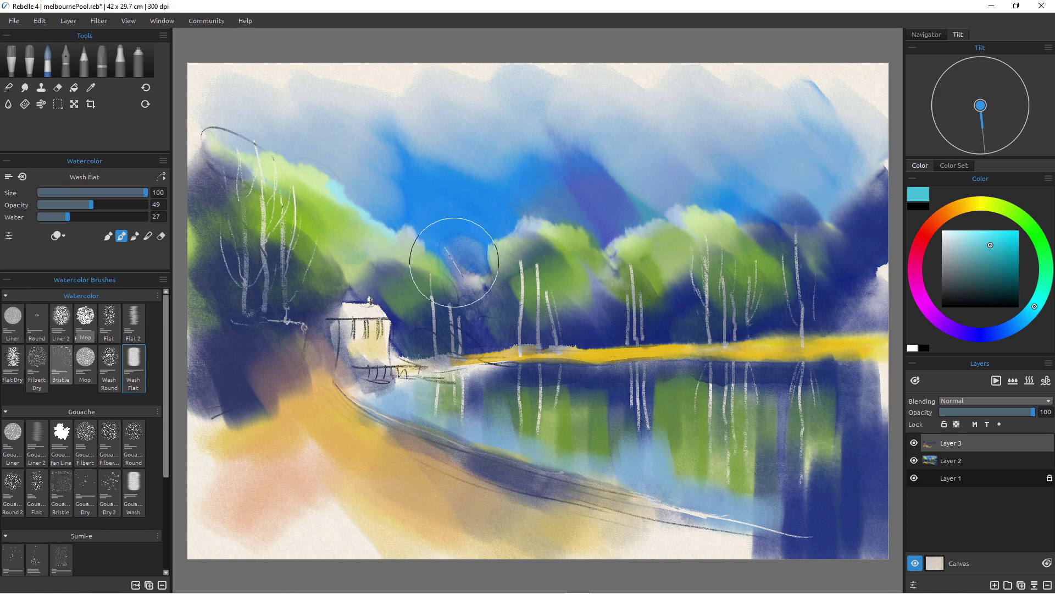
click(85, 319)
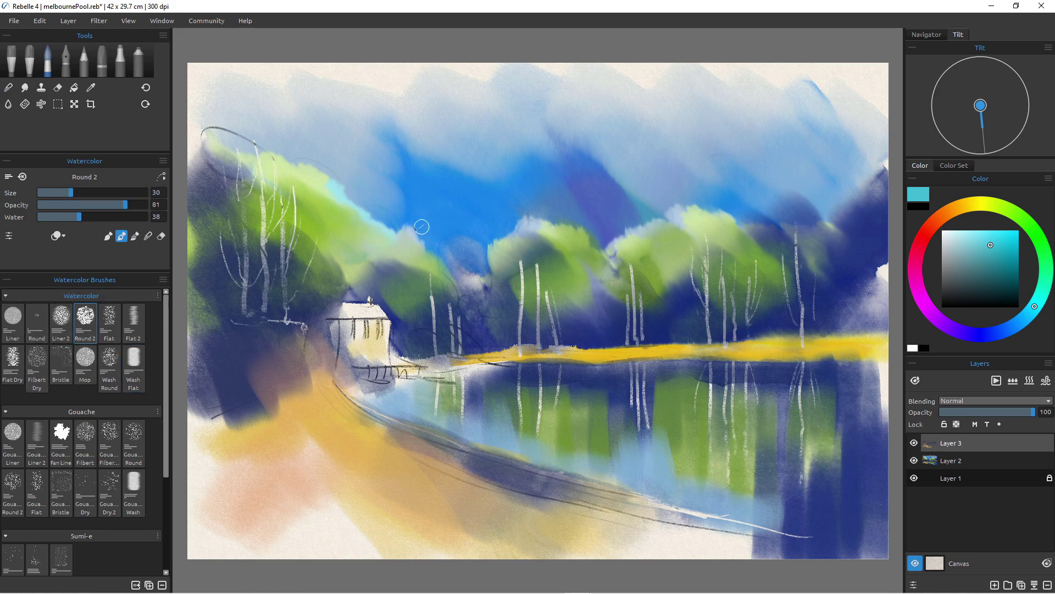
mouse_move(421, 226)
mouse_down()
mouse_move(454, 270)
mouse_move(479, 259)
mouse_move(503, 224)
mouse_move(490, 241)
mouse_up()
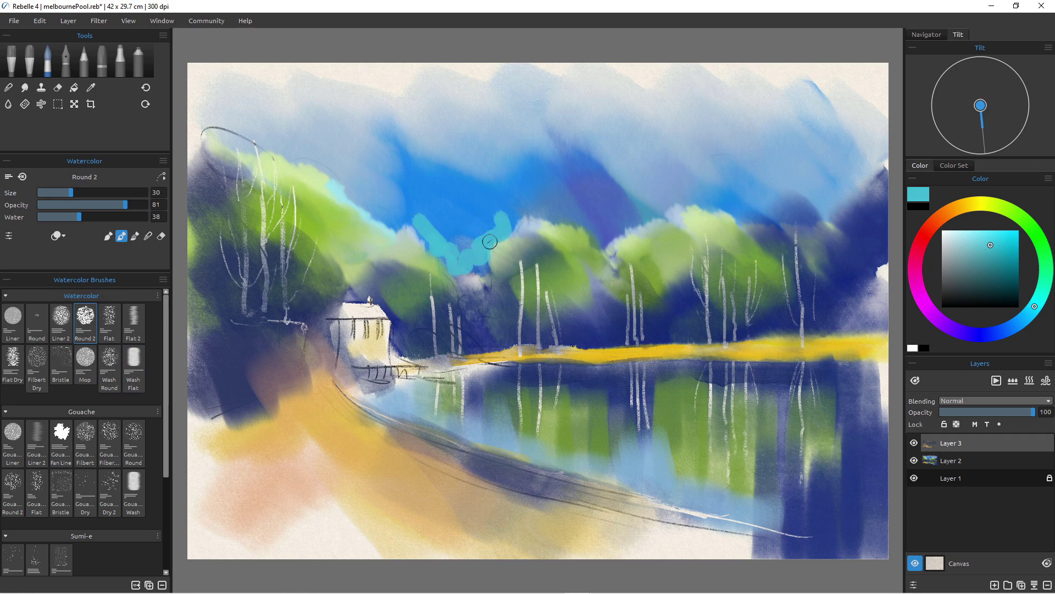
mouse_move(419, 234)
mouse_down()
mouse_move(391, 233)
mouse_move(433, 244)
mouse_move(457, 271)
mouse_move(480, 264)
mouse_move(511, 224)
mouse_up()
click(1000, 331)
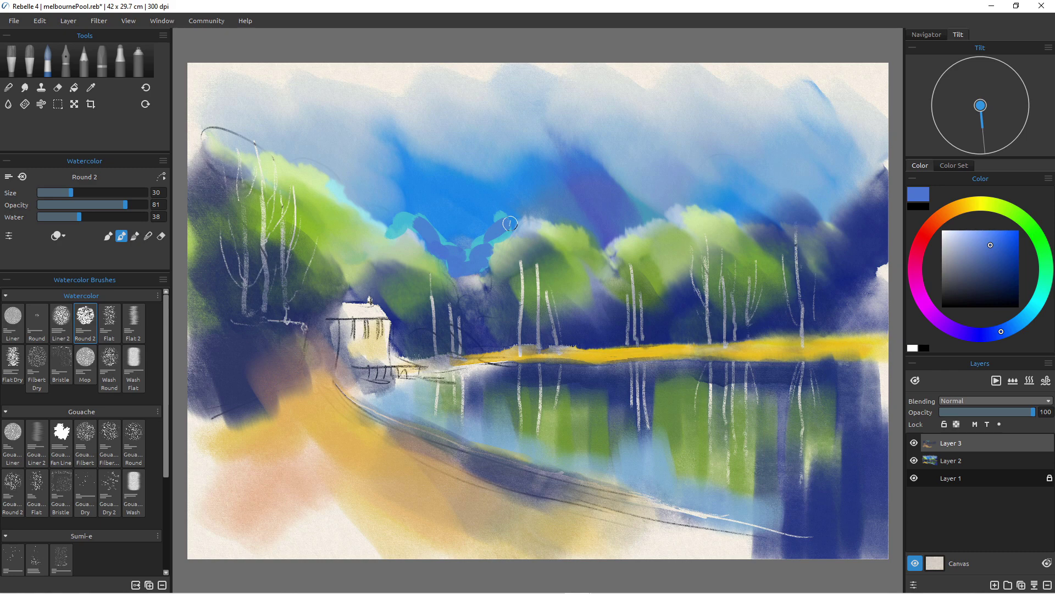
key(bracketright)
drag(395, 215, 413, 213)
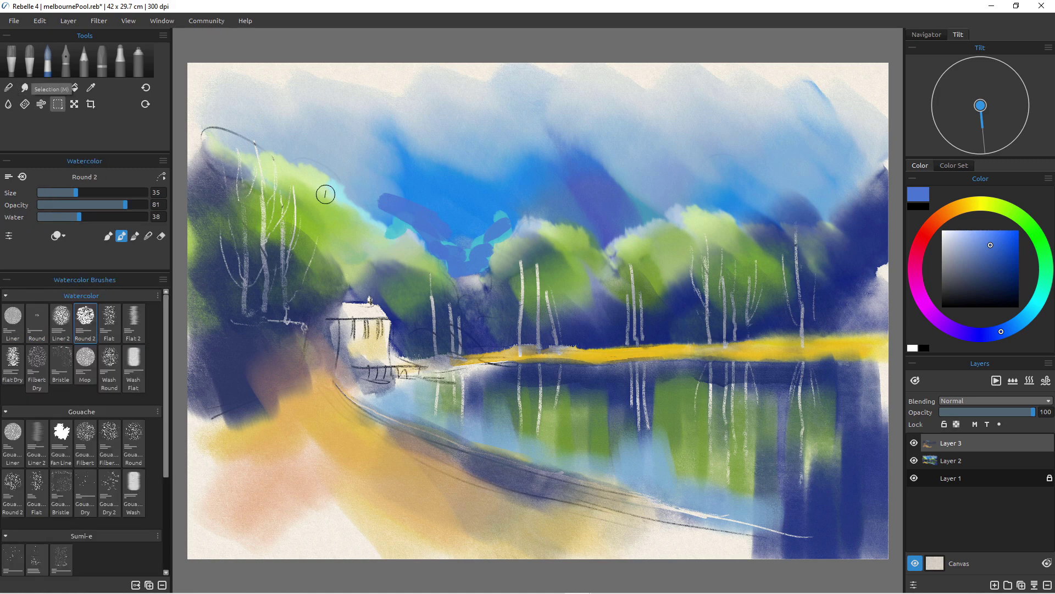
Enlarge the Square Hard eraser to size 60 and remove the turquoise and blue strokes from the sky gap between the trees
key(c)
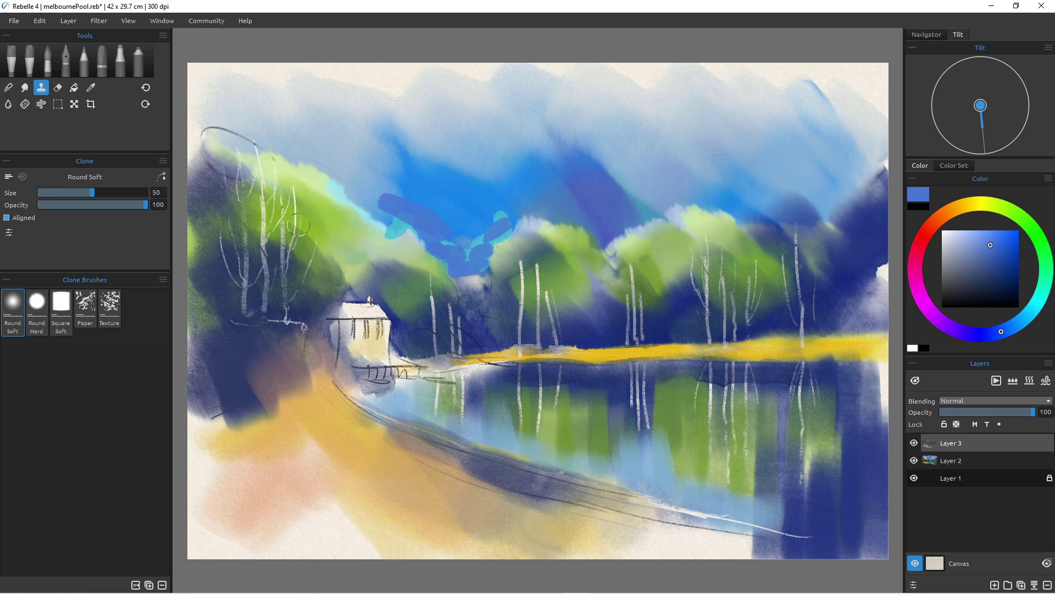
click(58, 87)
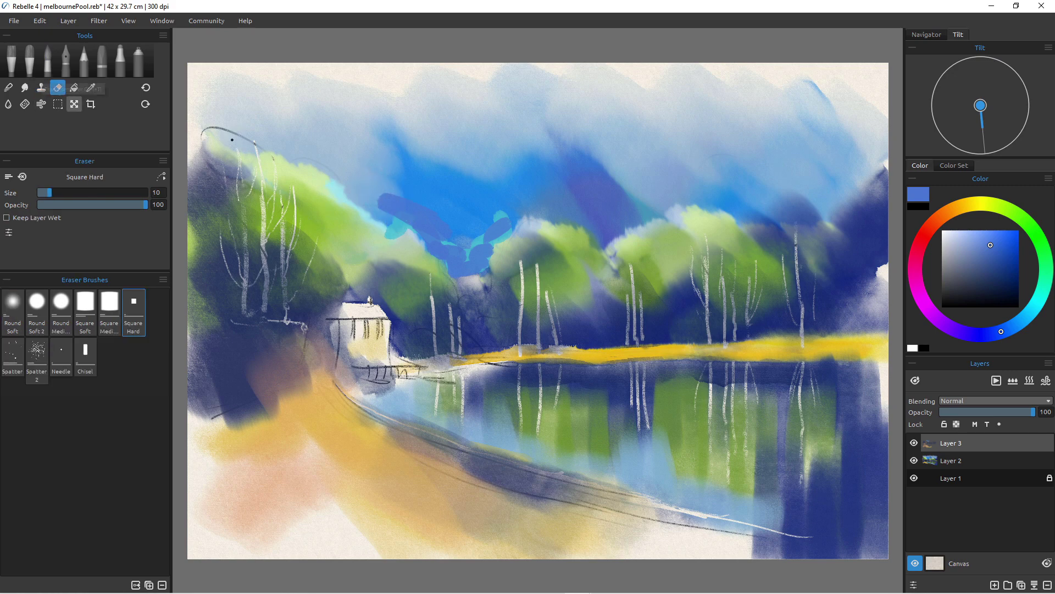
key(])
key(])
key(])
key(])
key(])
key(])
key(])
key(])
key(])
key(])
key(])
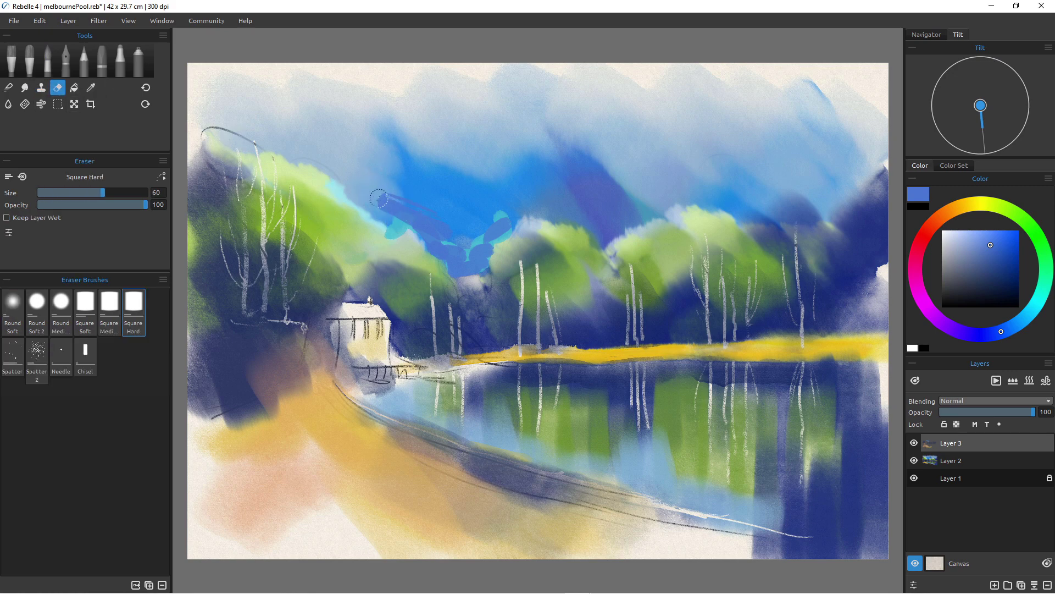
mouse_move(383, 200)
mouse_down()
mouse_move(405, 225)
mouse_move(373, 229)
mouse_move(442, 250)
mouse_move(476, 276)
mouse_move(466, 246)
mouse_move(507, 217)
mouse_up()
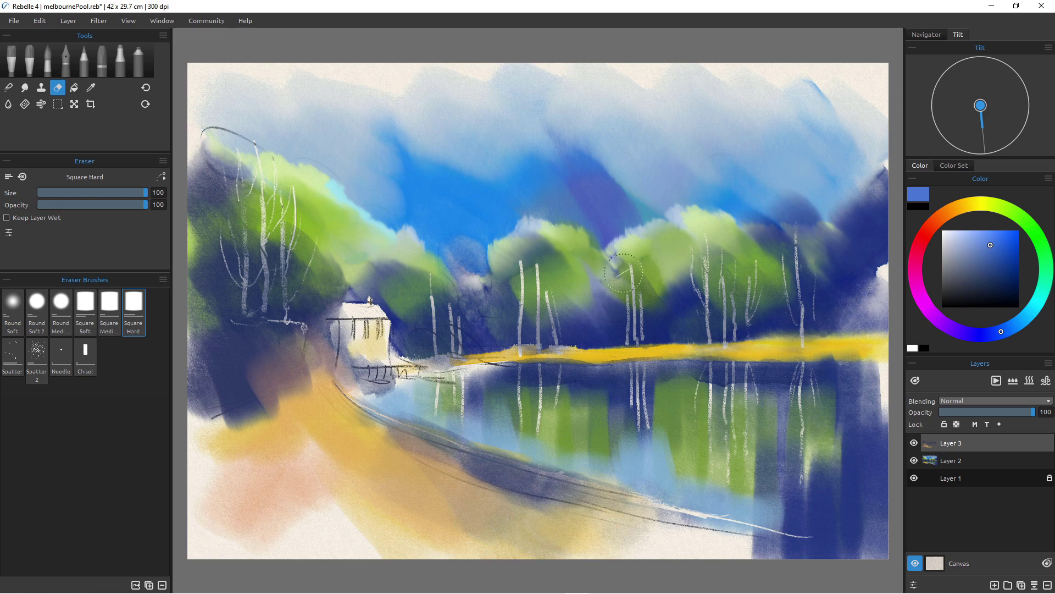
Try a medium blue line along the near shoreline below the pavilion with the Round 2 brush at size 16, and undo it
key(w)
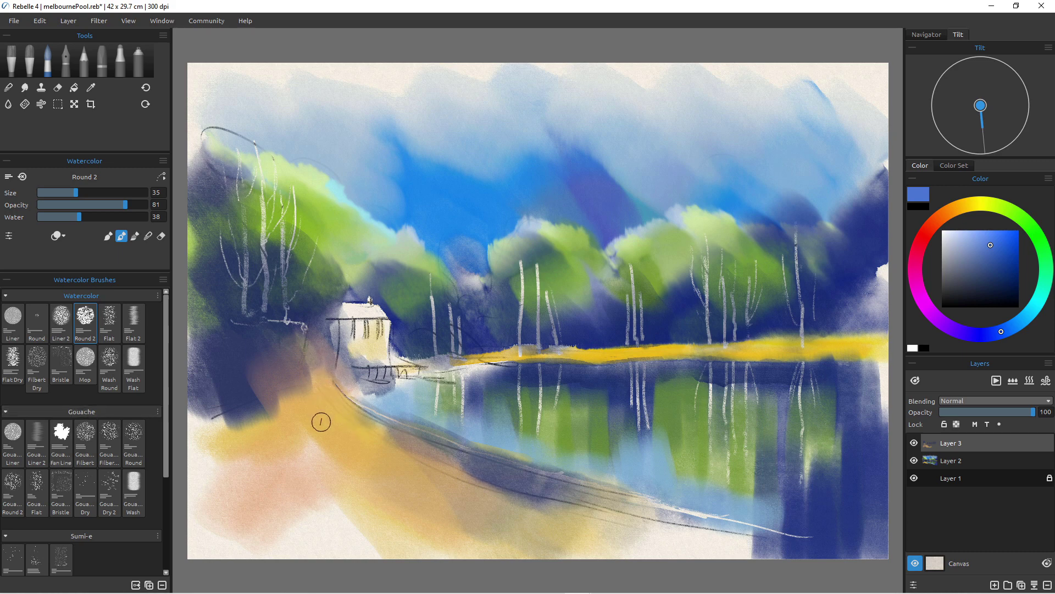
key(bracketleft)
key(bracketleft)
key(bracketleft)
key(bracketleft)
key(bracketright)
key(bracketright)
key(bracketleft)
key(bracketleft)
drag(344, 396, 418, 429)
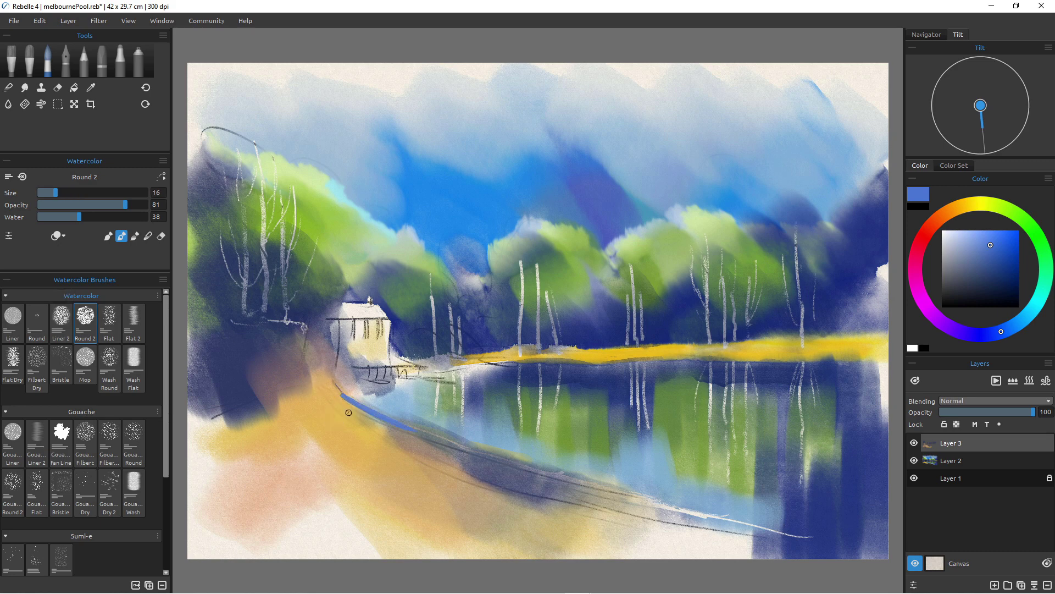
key(ctrl+z)
key(ctrl+z)
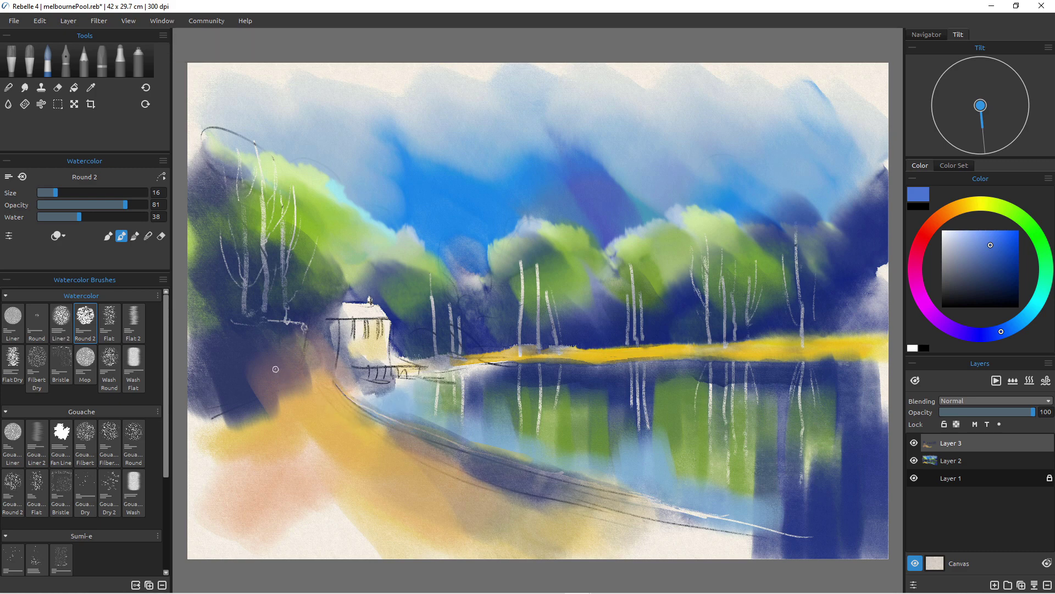
Sample the dark blue of the bushes and paint an edge line along the near shoreline and the pavilion's side post
alt+click(247, 349)
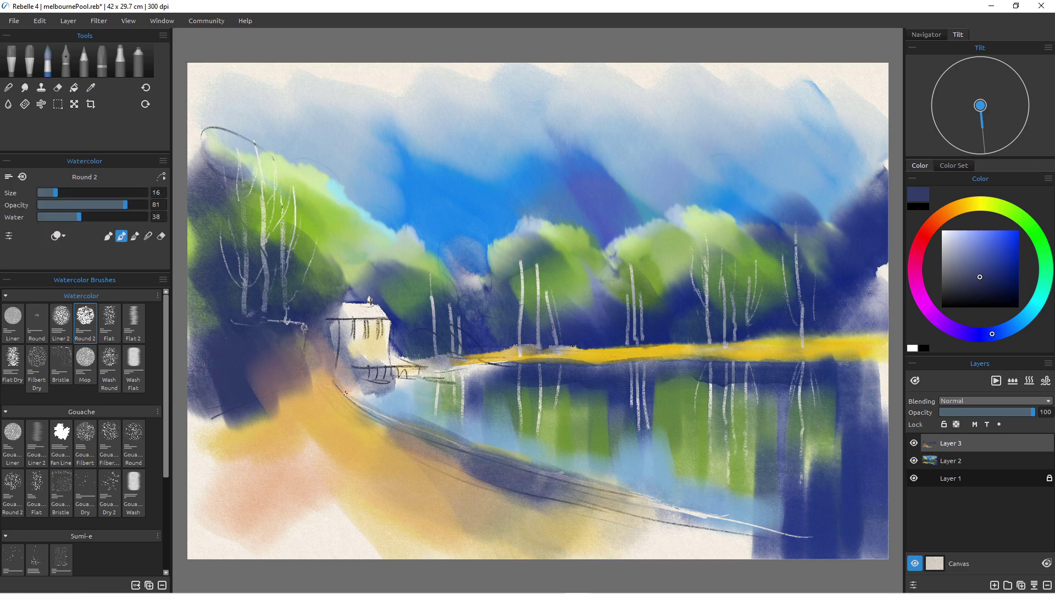
drag(340, 392, 418, 430)
drag(339, 316, 338, 356)
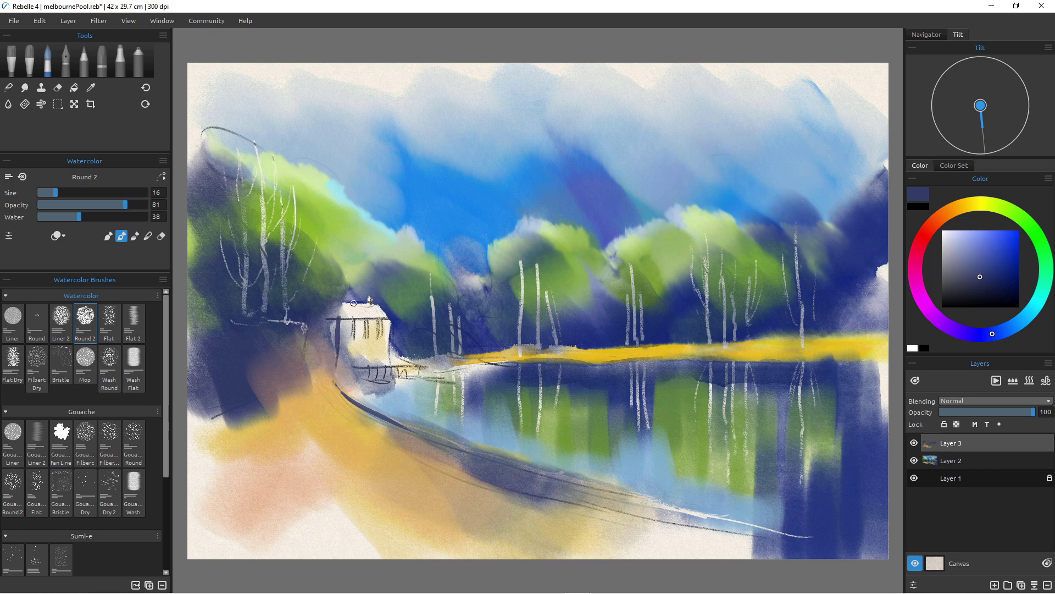
Reduce the Round 2 brush to size 10 and paint the pavilion's eaves, posts and base railing in dark blue
key(bracketleft)
key(bracketleft)
key(bracketleft)
key(bracketleft)
key(bracketleft)
key(bracketleft)
mouse_move(343, 321)
mouse_down()
mouse_move(389, 320)
mouse_move(339, 319)
mouse_move(364, 318)
mouse_move(380, 338)
mouse_move(354, 333)
mouse_move(366, 339)
mouse_up()
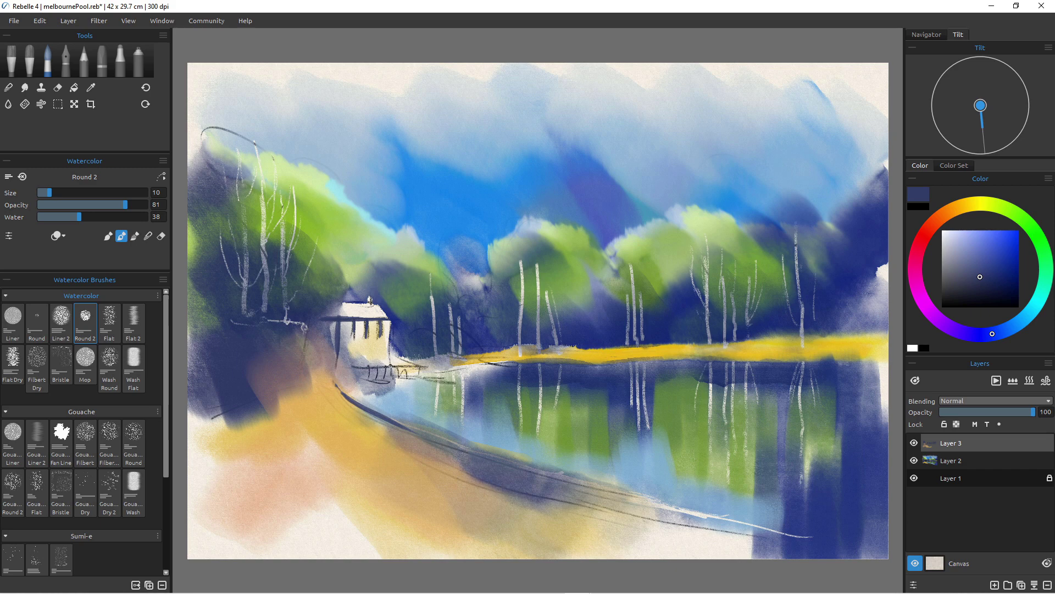
mouse_move(396, 366)
mouse_down()
mouse_move(349, 366)
mouse_move(386, 378)
mouse_move(369, 381)
mouse_up()
Unlock Layer 1 and erase the charcoal jetty lines beside the pavilion's base
click(951, 478)
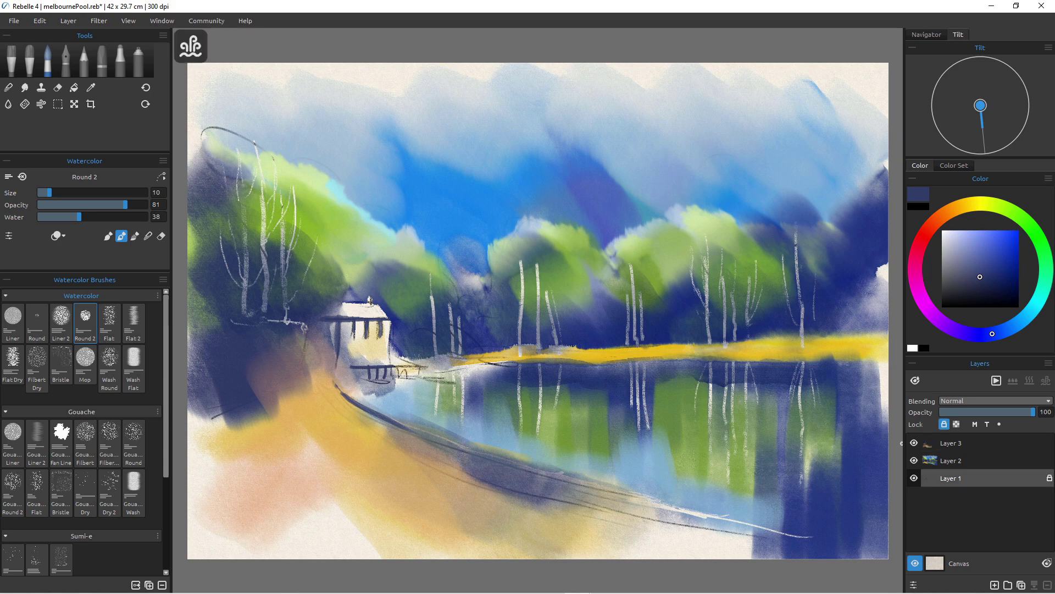
click(944, 423)
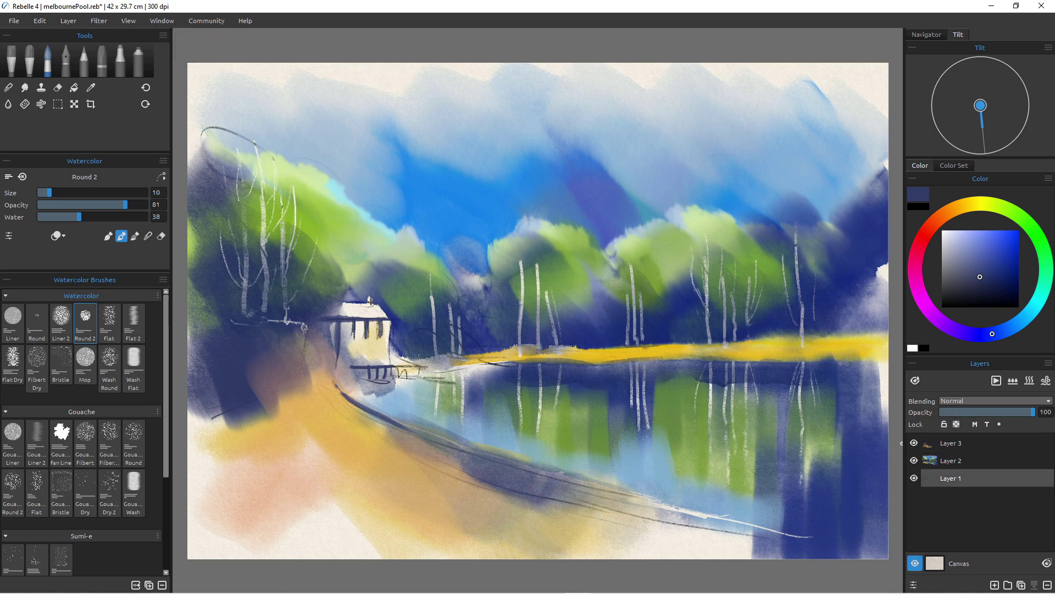
key(e)
mouse_move(417, 373)
mouse_down()
mouse_move(396, 390)
mouse_move(423, 363)
mouse_move(429, 379)
mouse_move(455, 380)
mouse_up()
key(b)
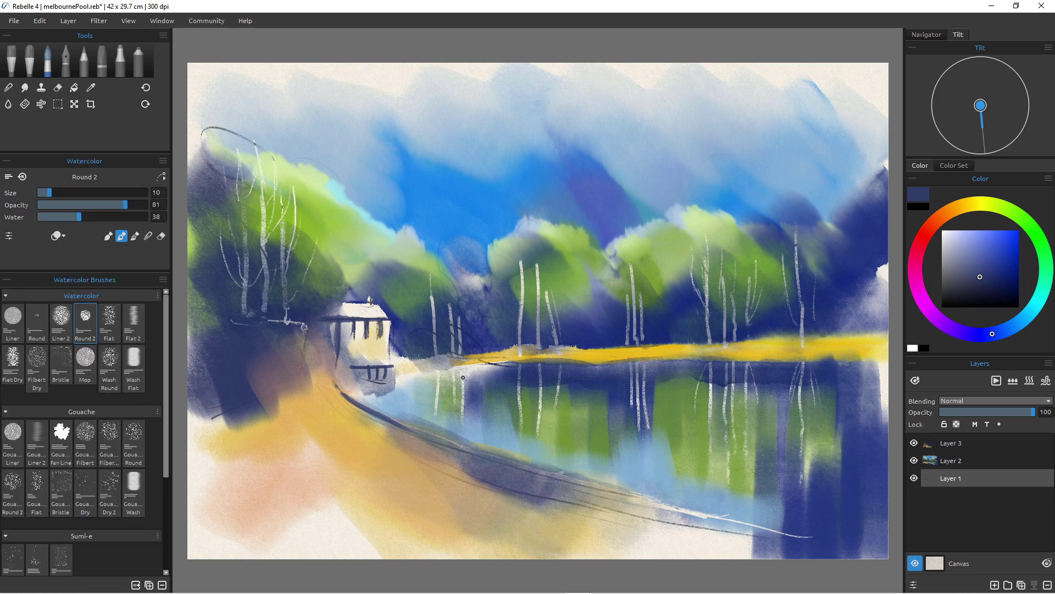
Repaint the jetty lines beside the pavilion's base in dark blue on Layer 3
click(950, 442)
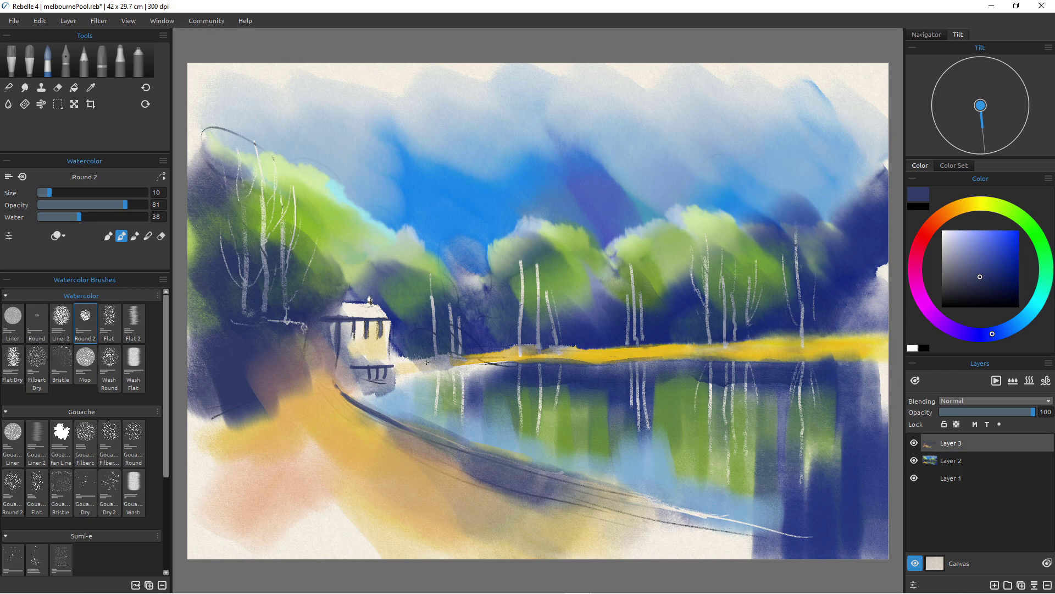
drag(427, 362, 388, 366)
mouse_move(395, 365)
mouse_down()
mouse_move(395, 377)
mouse_move(426, 377)
mouse_up()
Clear all the paint from Layer 3 and dismiss the empty-selection notice
key(shift+d)
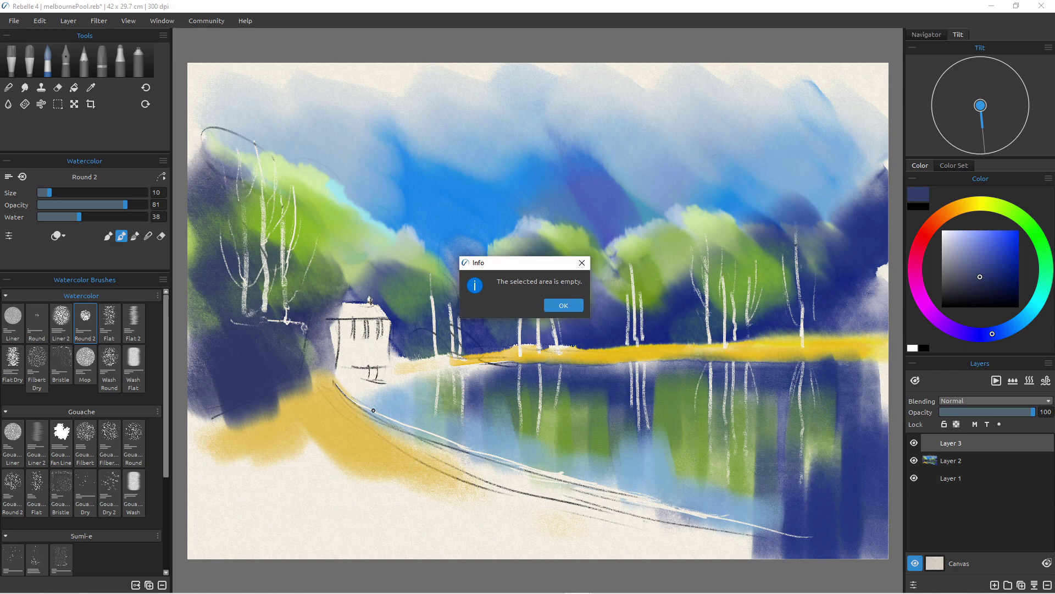
click(563, 305)
click(39, 20)
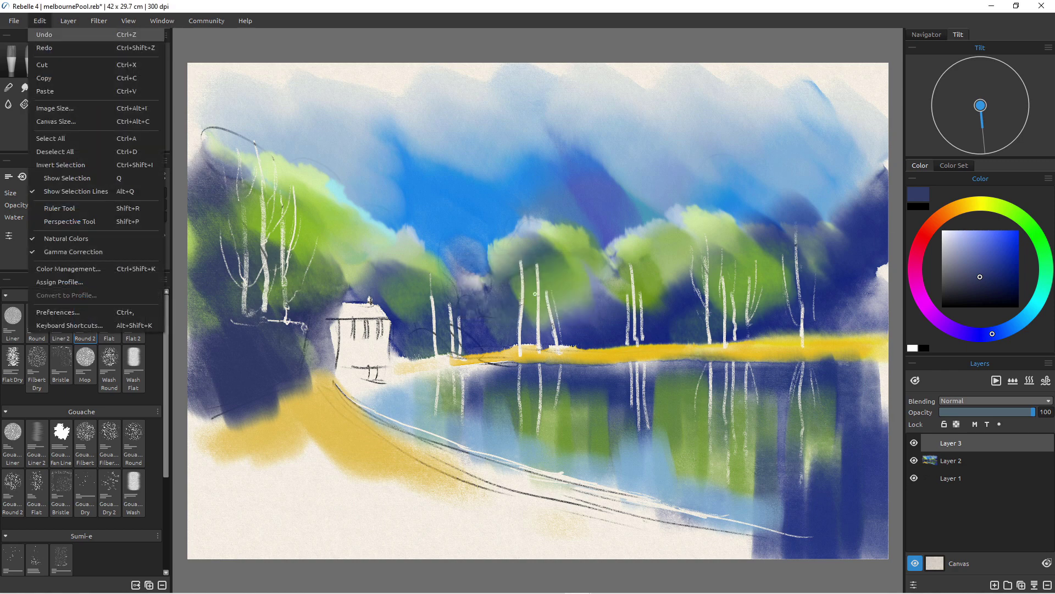
click(28, 55)
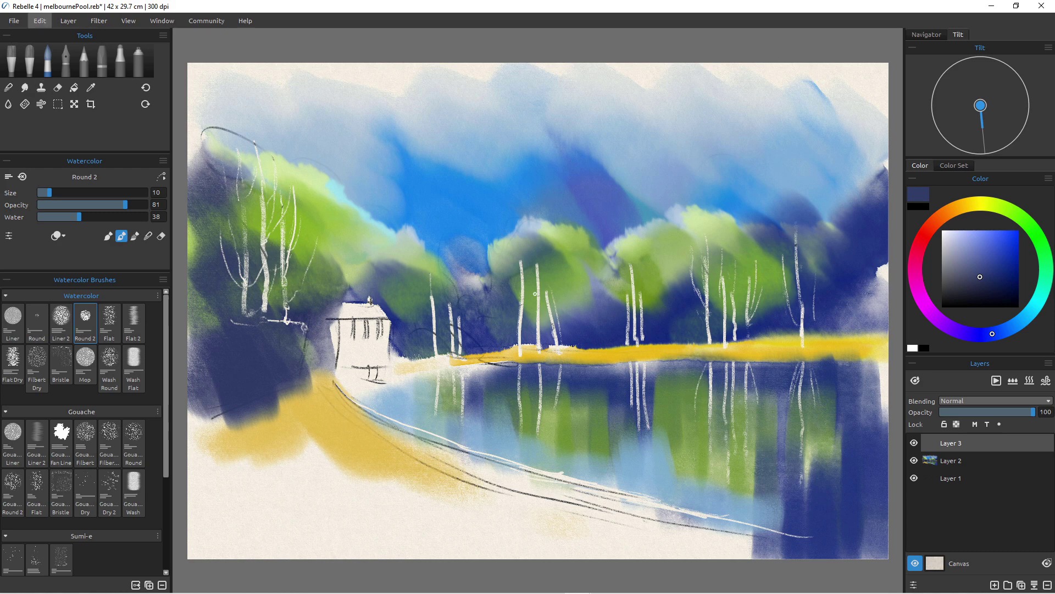
click(39, 20)
click(47, 61)
click(40, 21)
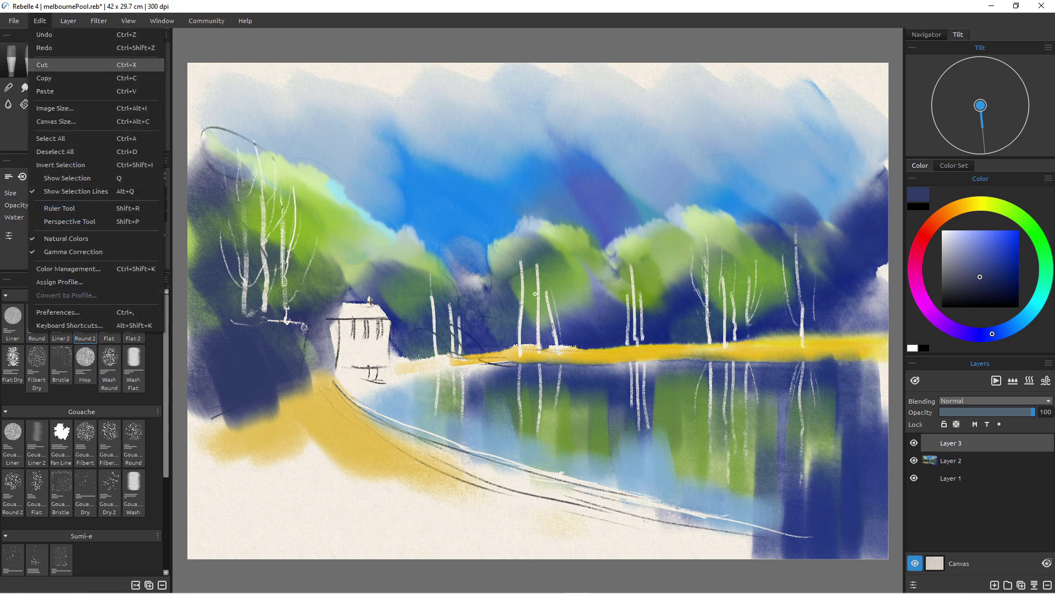
click(48, 61)
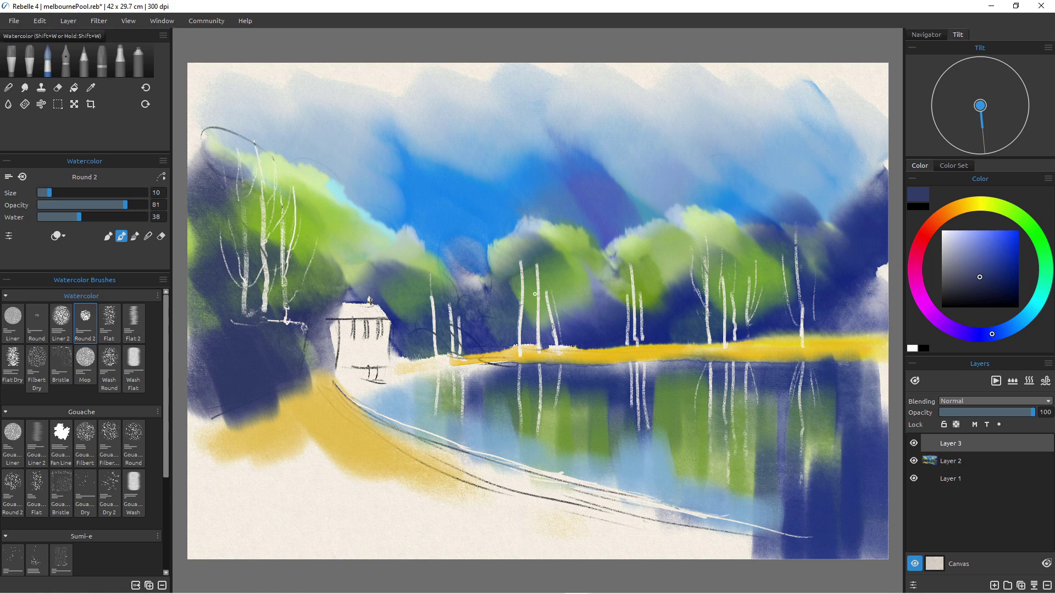
Save the painting file
click(13, 20)
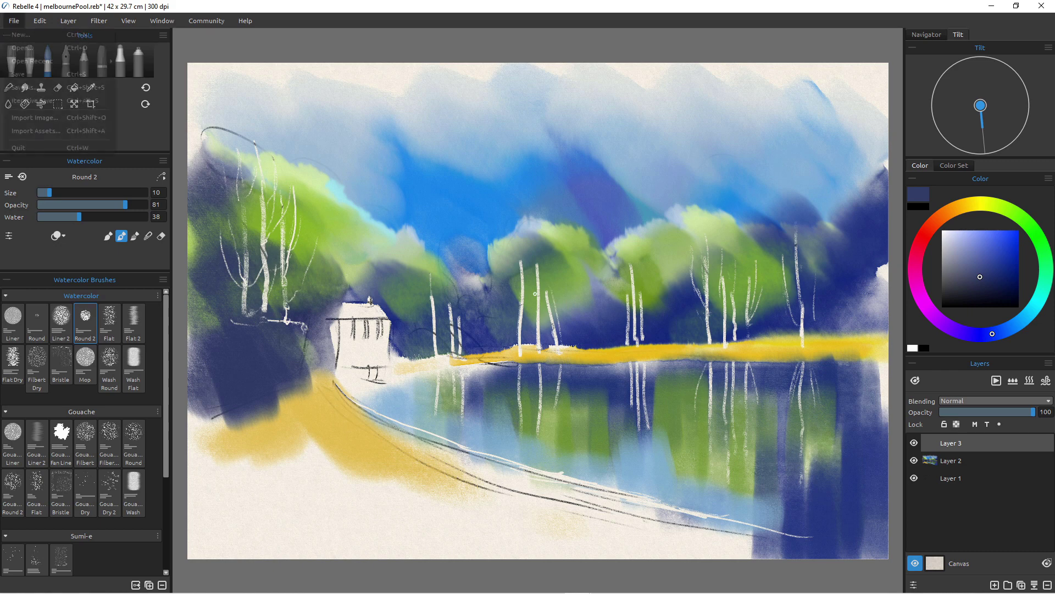
click(22, 74)
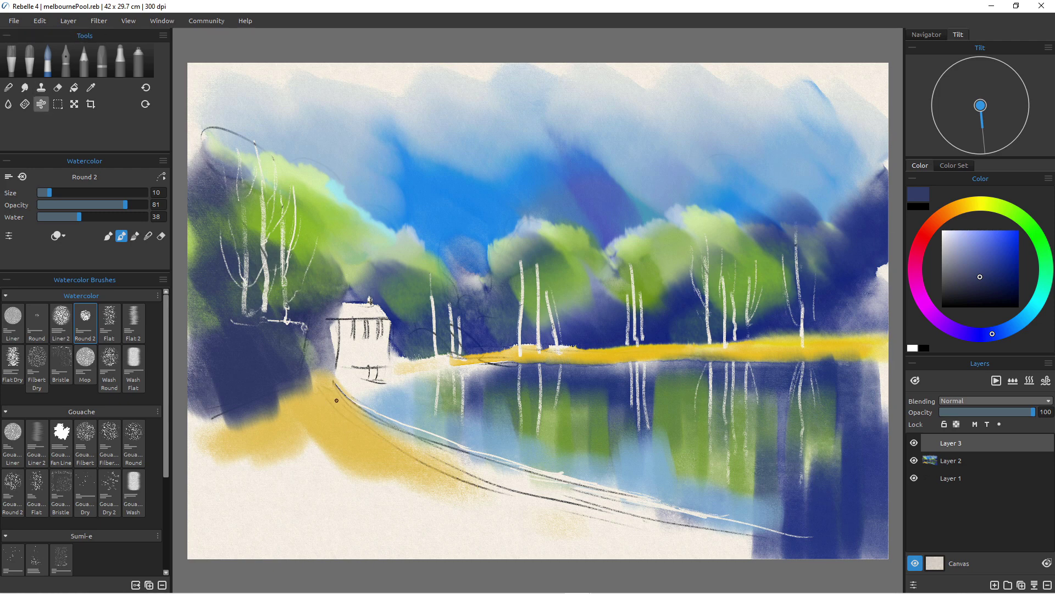
With the Wash Flat watercolour brush at sizes 35 and 40, glaze dark blue over the shore beside the pavilion and the nearest pale trunks
click(133, 363)
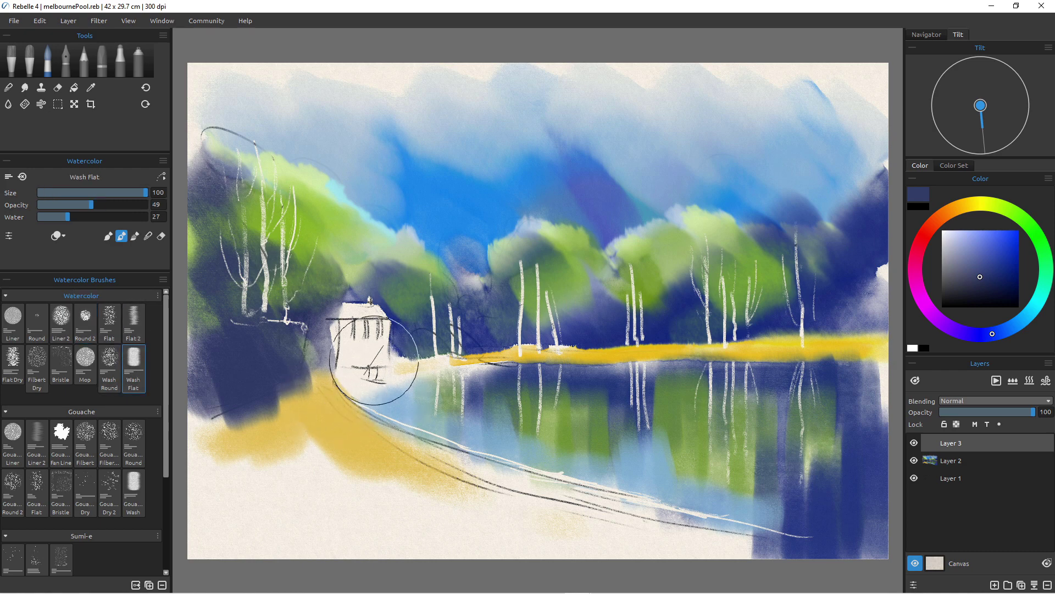
key(bracketleft)
key(bracketleft)
key(bracketleft)
key(bracketleft)
key(bracketleft)
key(bracketleft)
key(bracketleft)
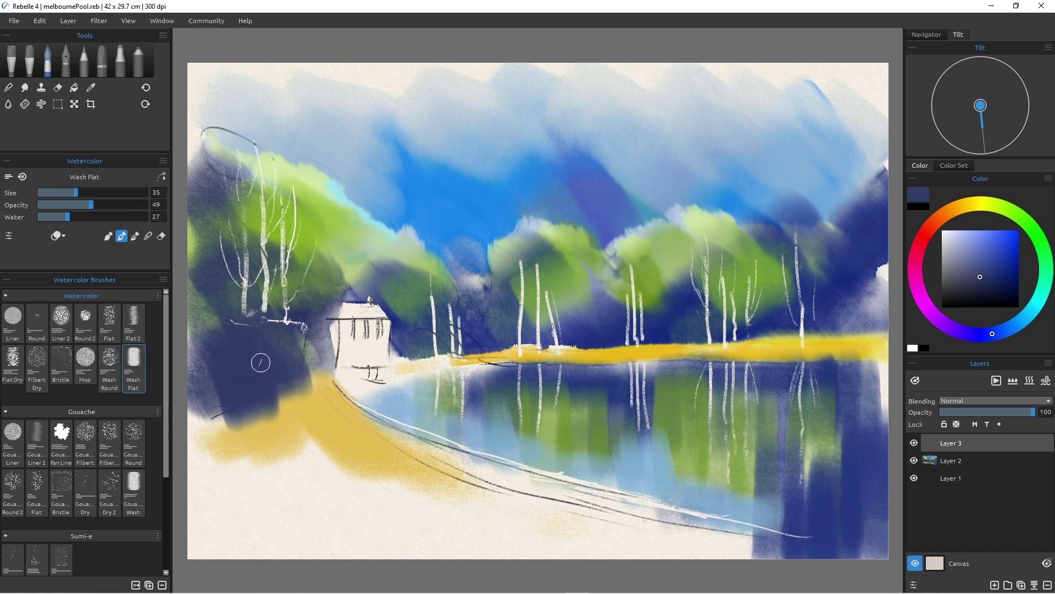
drag(397, 346, 397, 360)
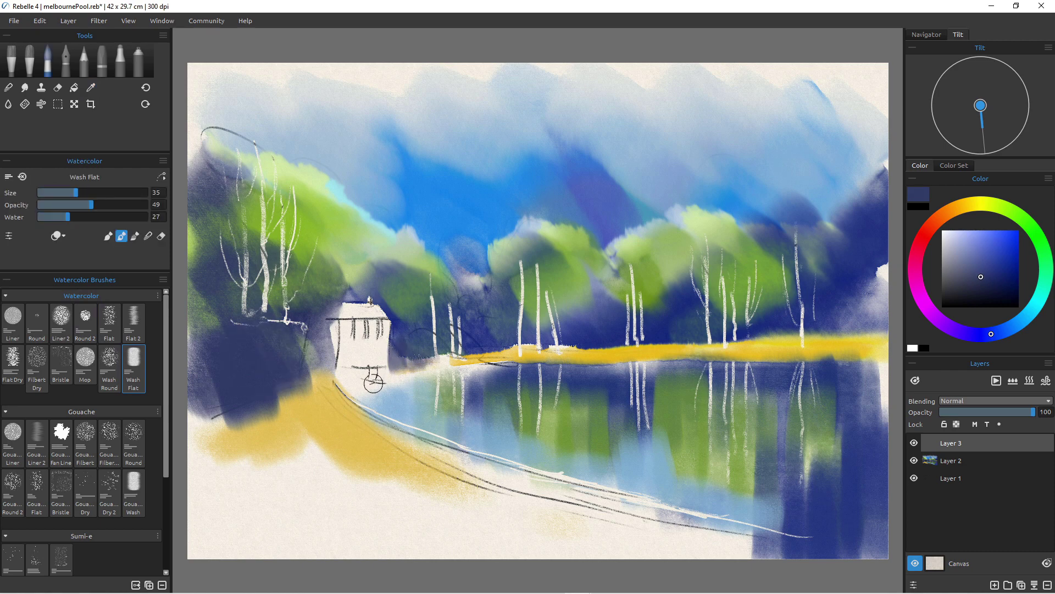
key(bracketright)
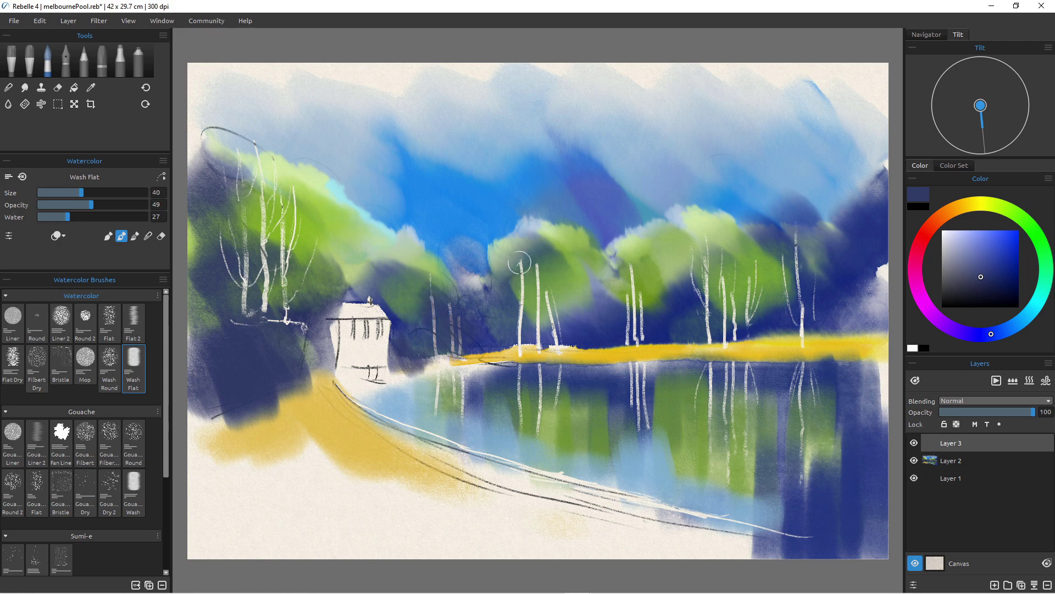
Enlarge the Wash Flat brush to size 100 and glaze dark blue over the remaining trunks along the far bank
key(bracketright)
key(bracketright)
key(bracketright)
key(bracketright)
key(bracketright)
key(bracketright)
key(bracketright)
key(bracketright)
key(bracketright)
key(bracketright)
key(bracketright)
key(bracketright)
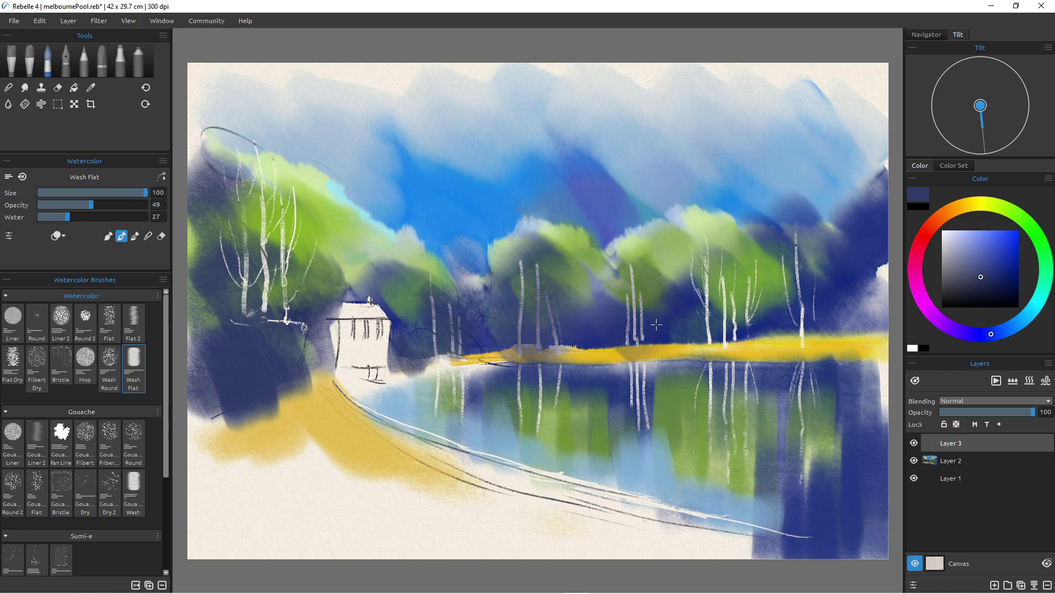
mouse_move(641, 327)
mouse_down()
mouse_move(636, 318)
mouse_move(695, 259)
mouse_move(731, 297)
mouse_move(710, 317)
mouse_move(813, 289)
mouse_move(808, 335)
mouse_move(833, 316)
mouse_up()
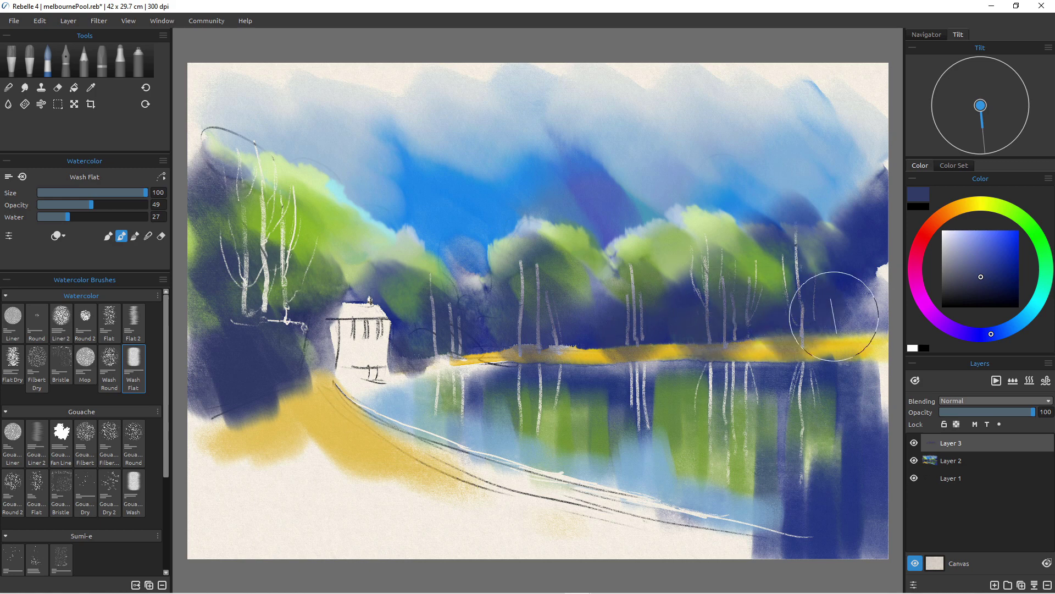
mouse_move(791, 347)
mouse_down()
mouse_move(805, 365)
mouse_move(797, 355)
mouse_up()
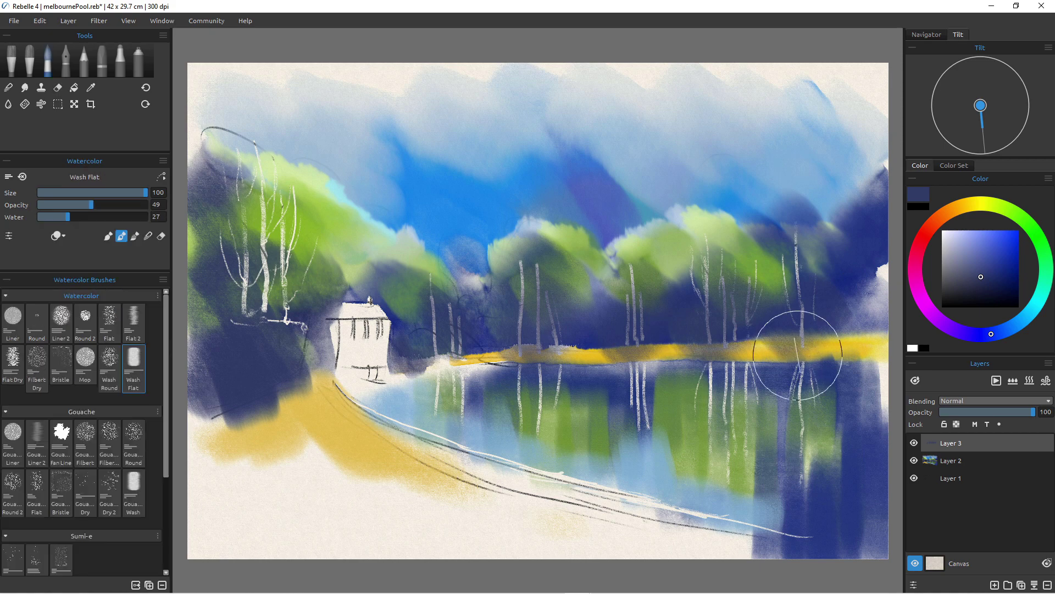
click(41, 88)
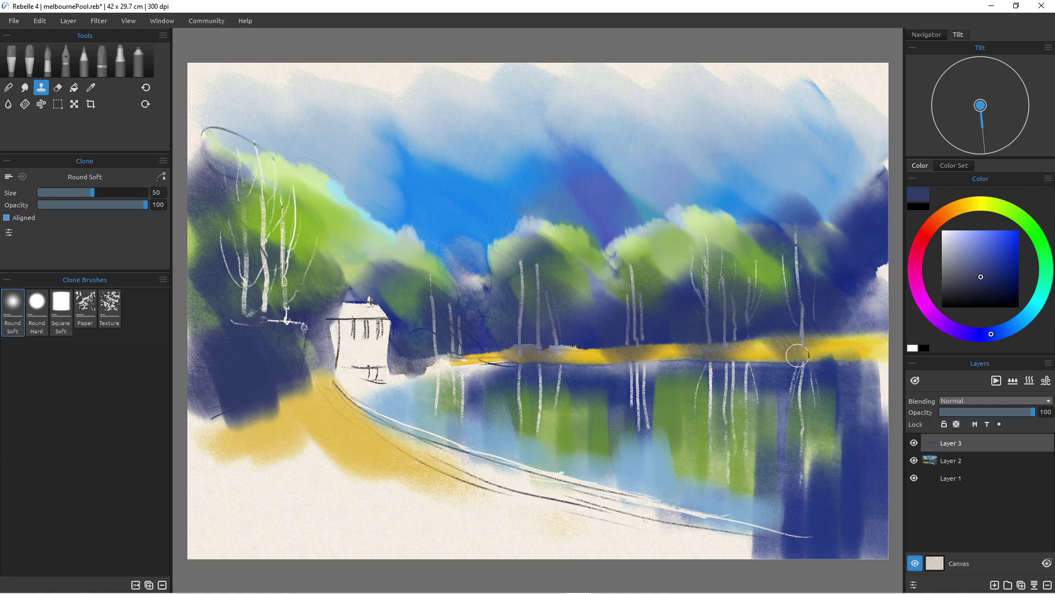
text(67)
key(bracketleft)
key(bracketleft)
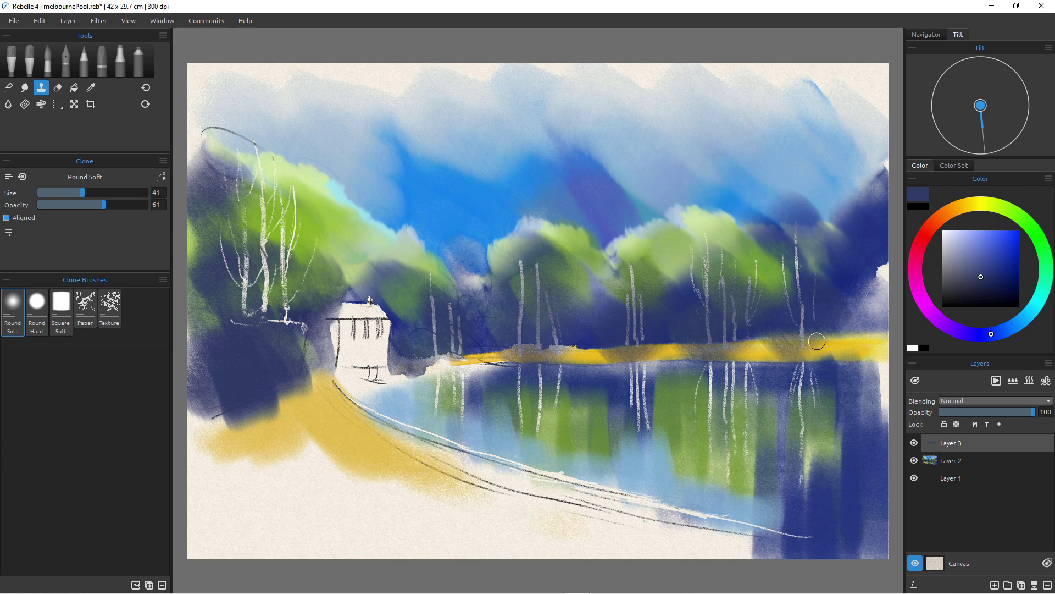
key(shift+bracketright)
key(shift+bracketright)
Erase the blue glaze from the far yellow bank with the Round Soft eraser at 30 opacity and sizes between 50 and 80
key(e)
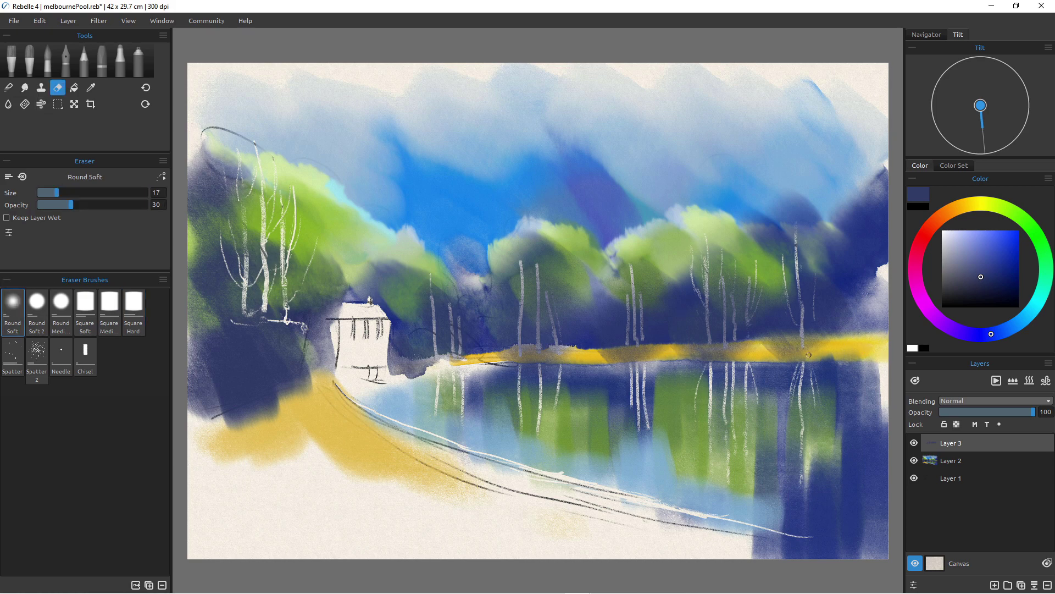
key(bracketright)
key(bracketright)
key(bracketright)
key(bracketright)
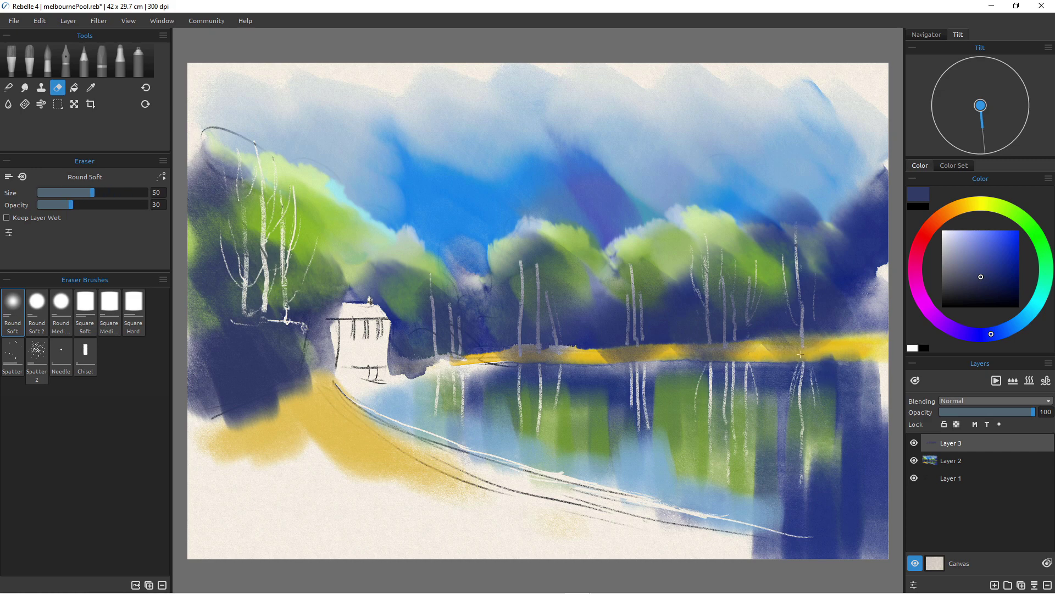
key(bracketright)
key(bracketright)
key(bracketright)
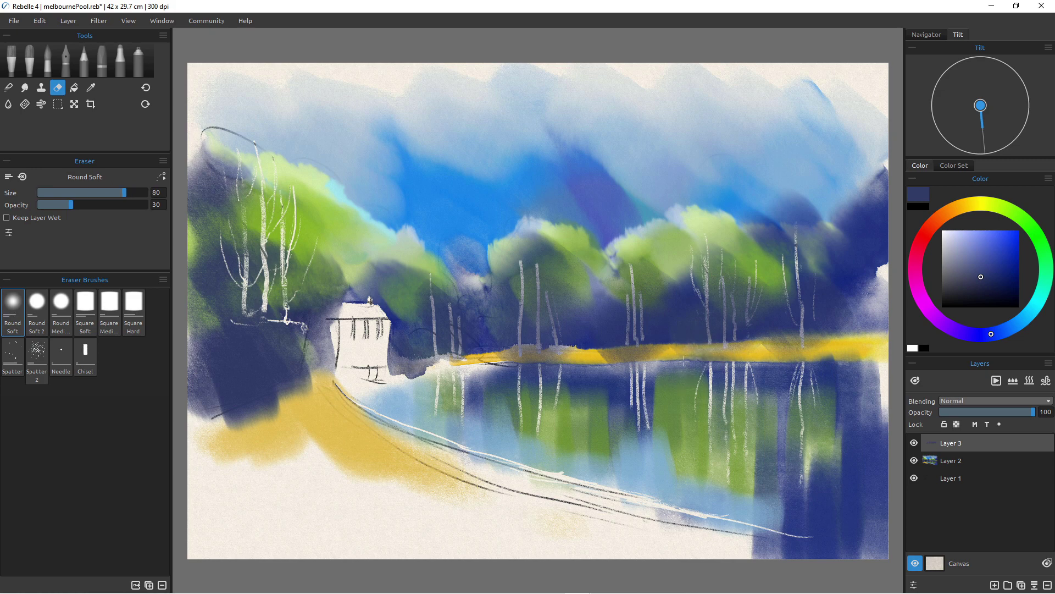
key(bracketleft)
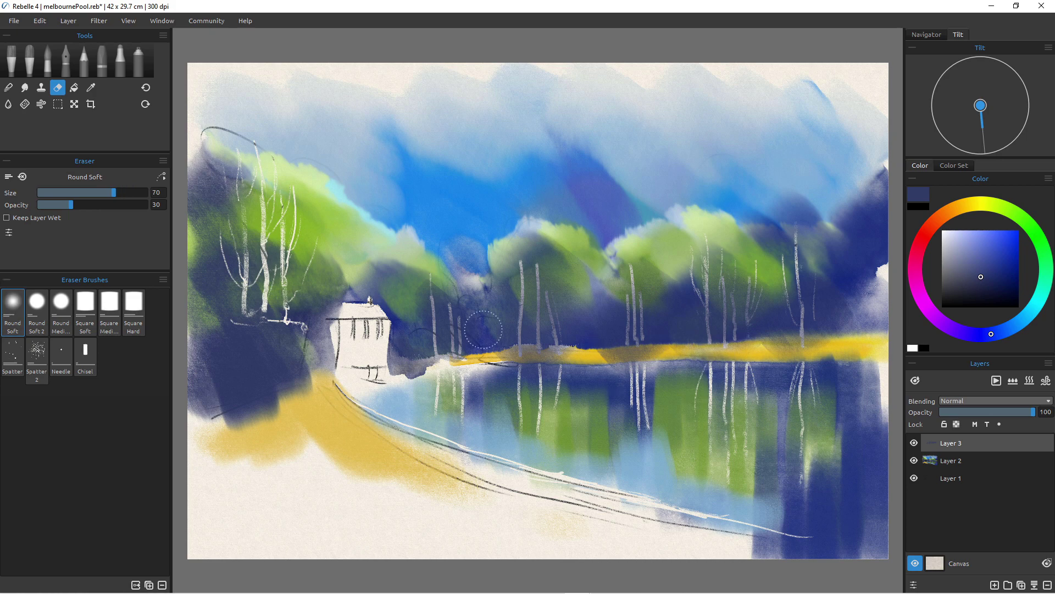
Set the eraser to opacity 61 and size 43 and clear the remaining glaze from the yellow bank towards the pavilion
key(shift+bracketright)
key(shift+bracketright)
key(shift+bracketright)
key(bracketleft)
key(bracketleft)
key(bracketleft)
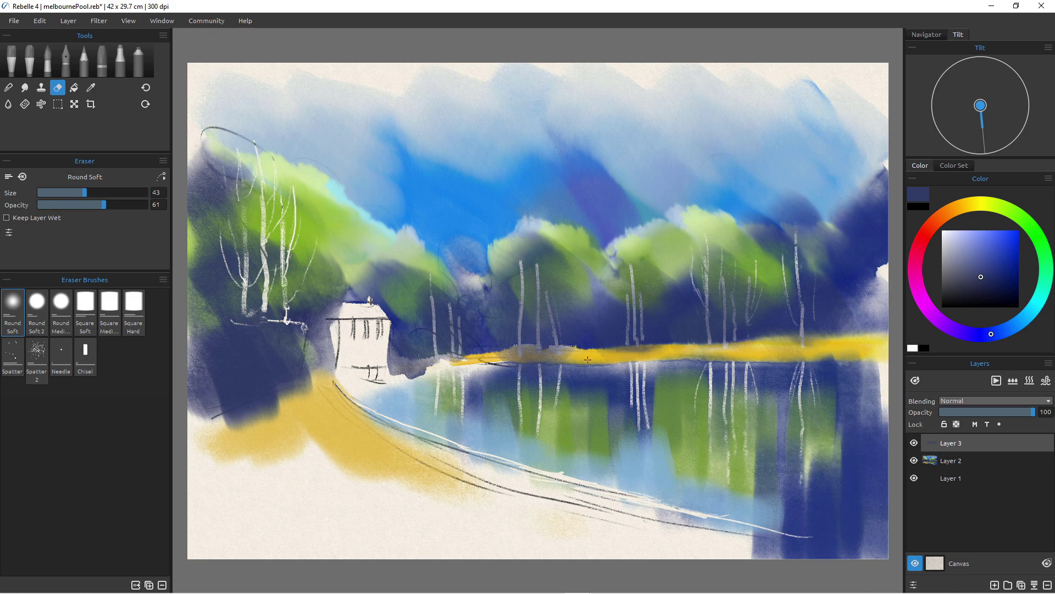
drag(573, 357, 486, 364)
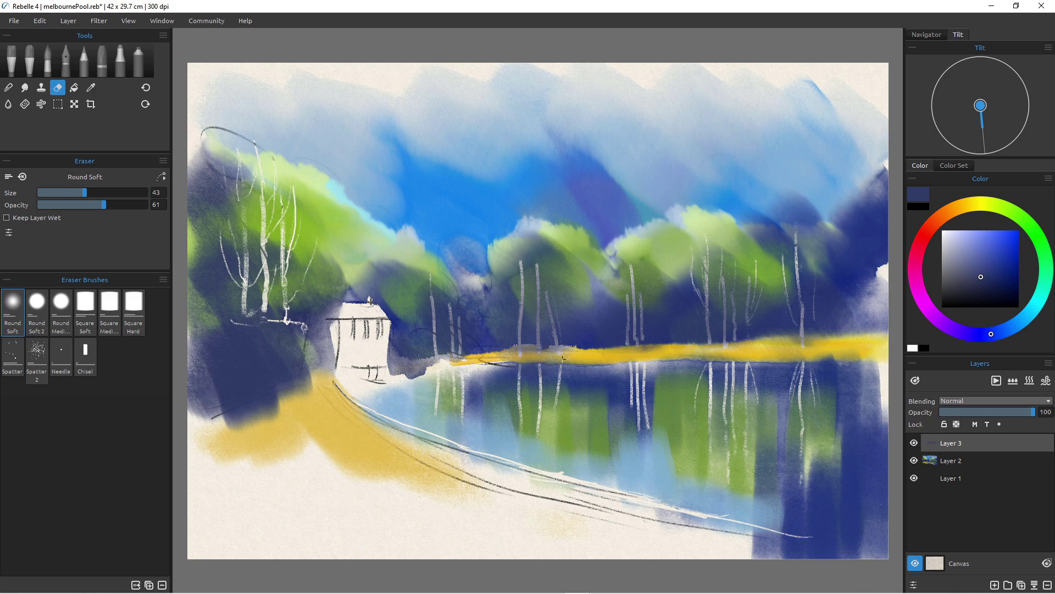
drag(563, 357, 481, 361)
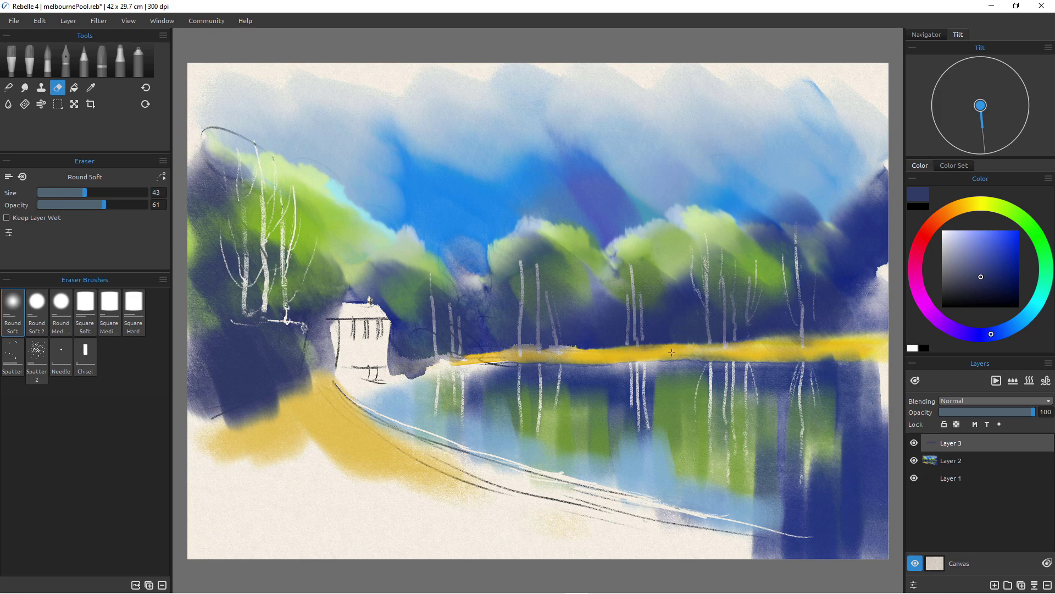
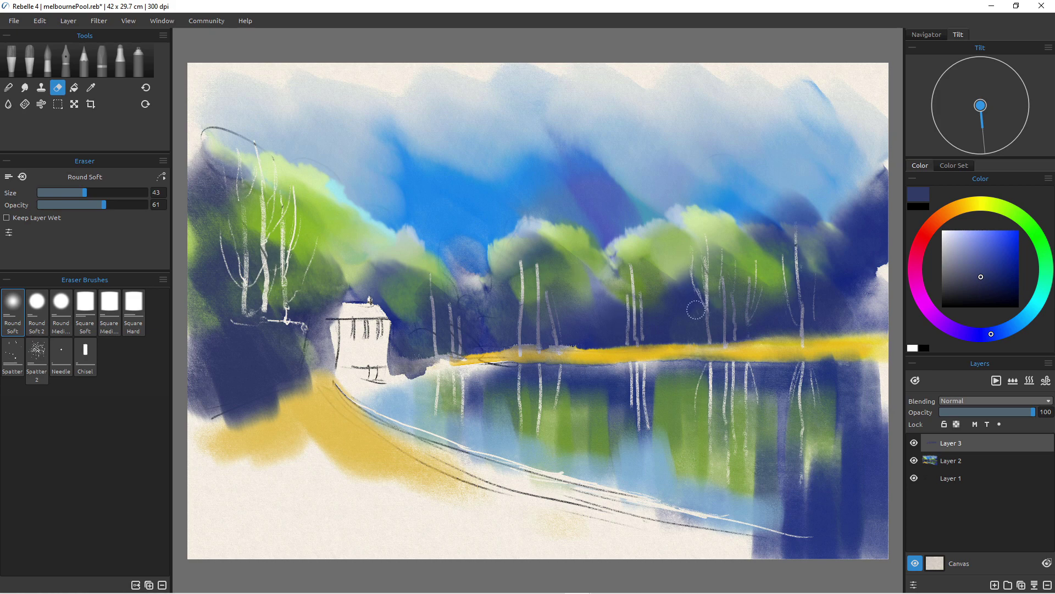
Erase the glaze over the pale tree trunks along the far bank, enlarging the eraser to size 90
drag(723, 281, 723, 335)
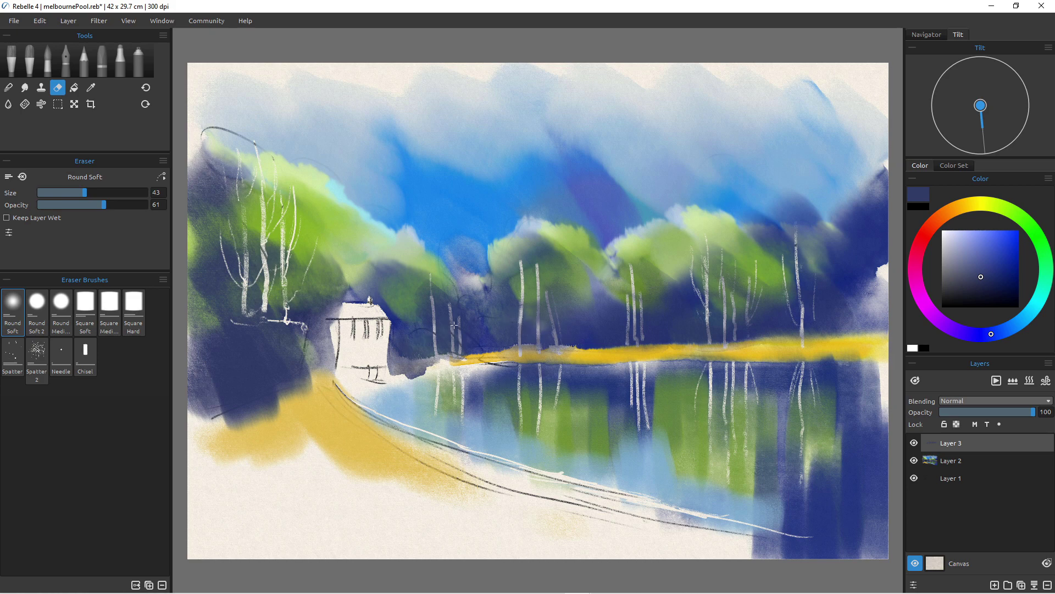
key(bracketright)
key(bracketright)
key(bracketright)
key(bracketright)
key(bracketright)
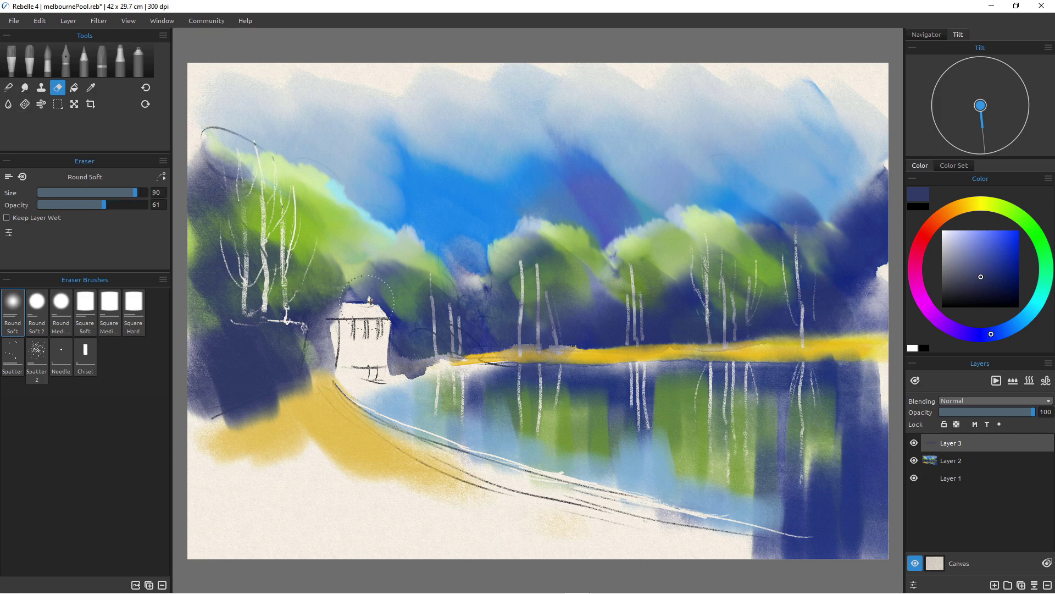
Glaze dark blue over the tree reflections in the water with the Wash Flat brush reduced to size 70
key(b)
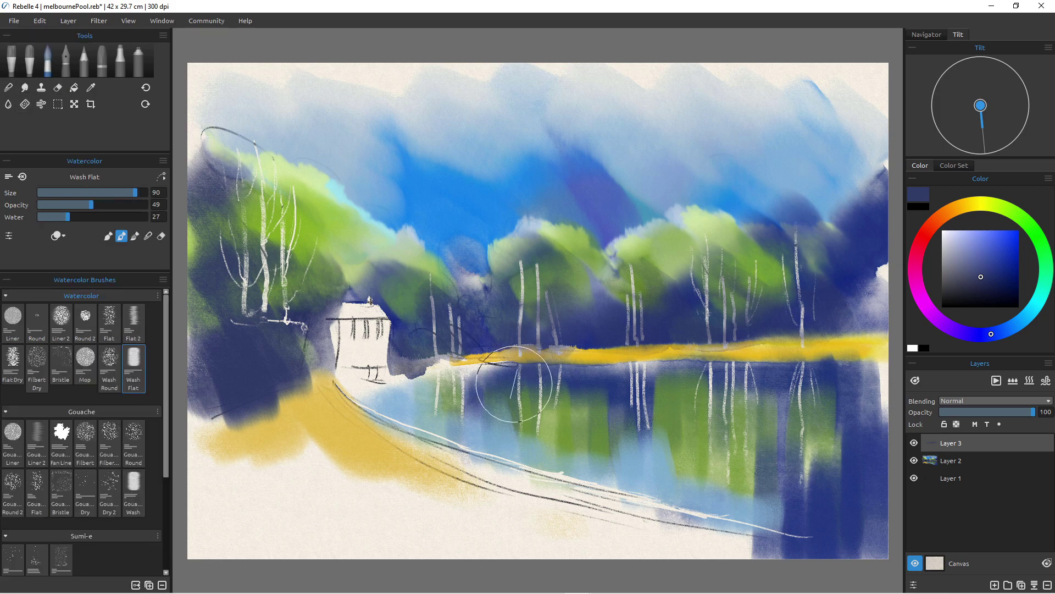
key(bracketleft)
key(bracketleft)
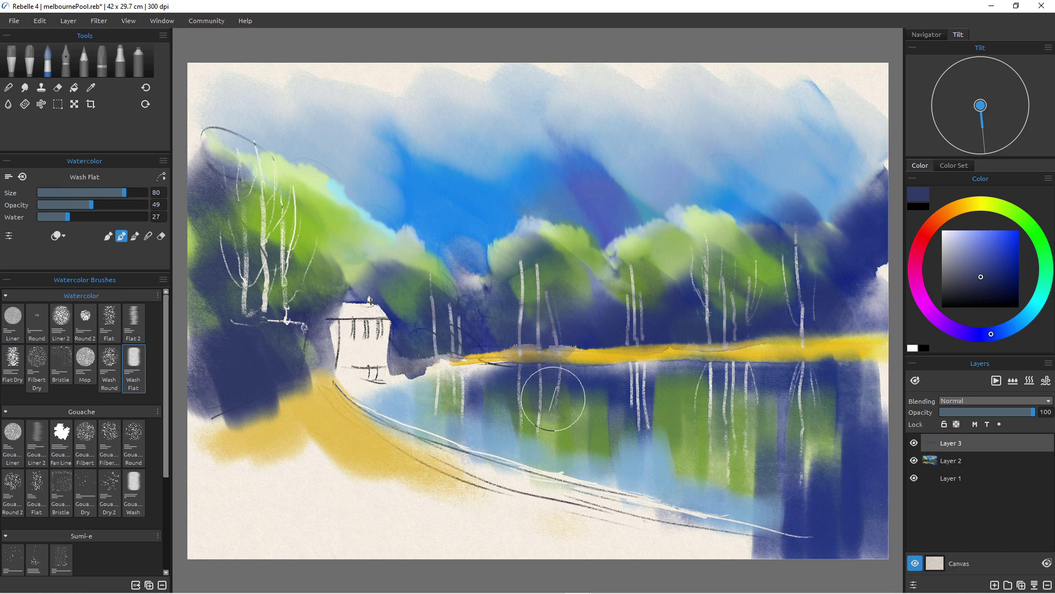
key(bracketleft)
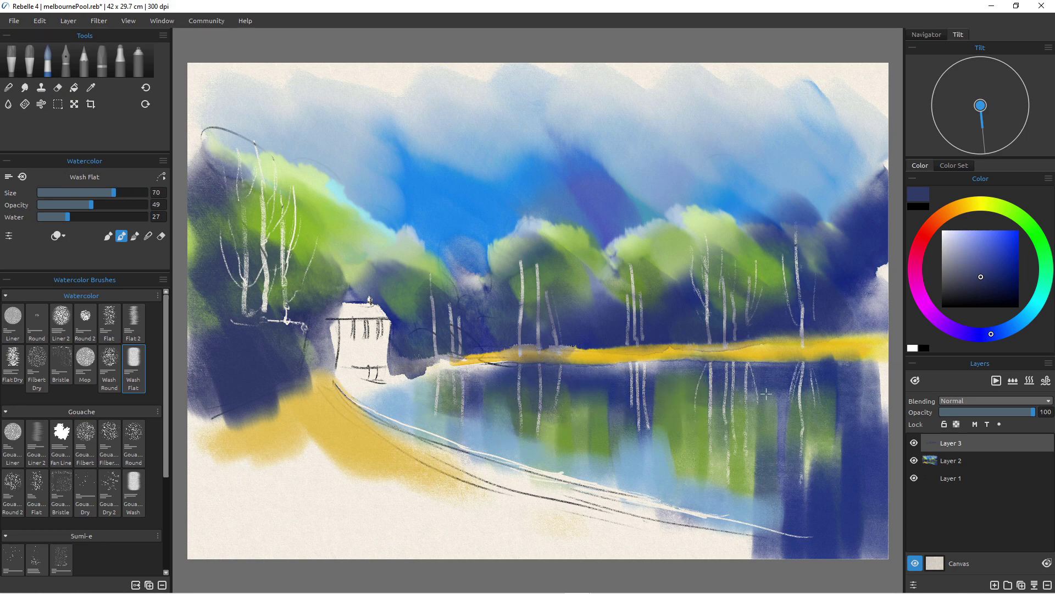
drag(791, 365, 783, 443)
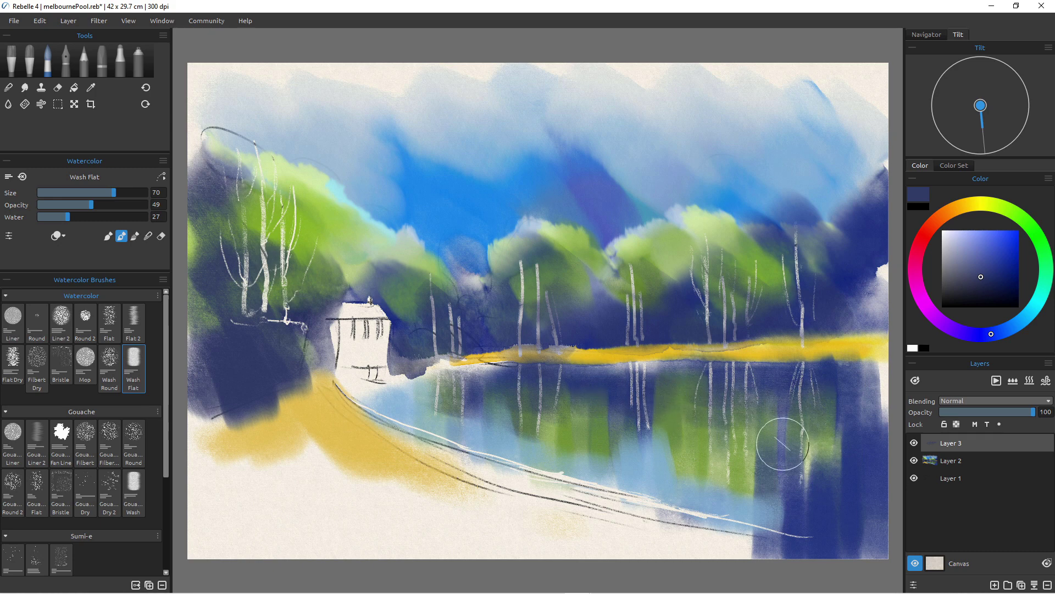
key(e)
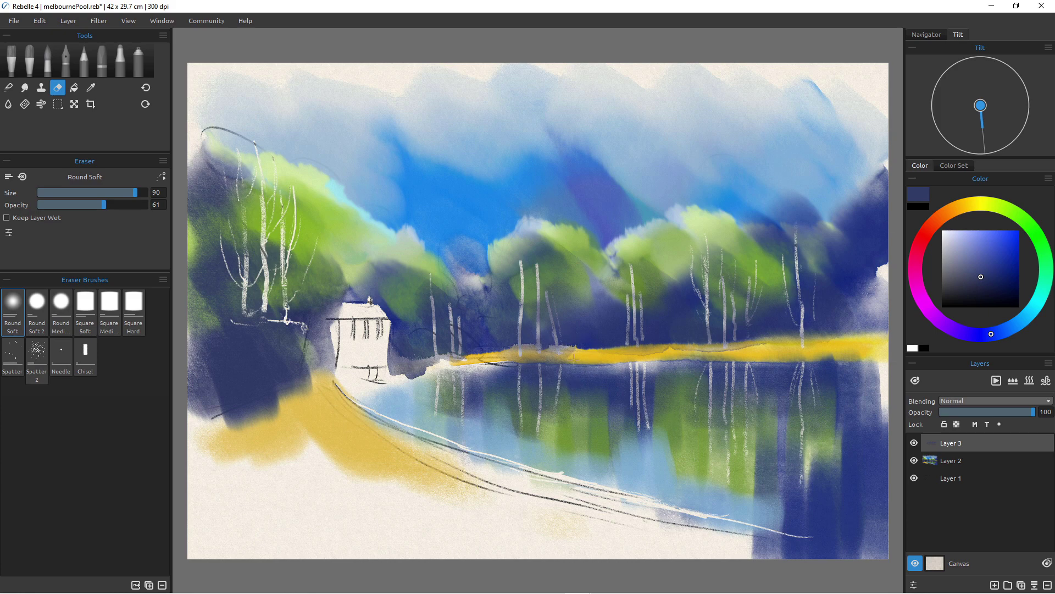
key(e)
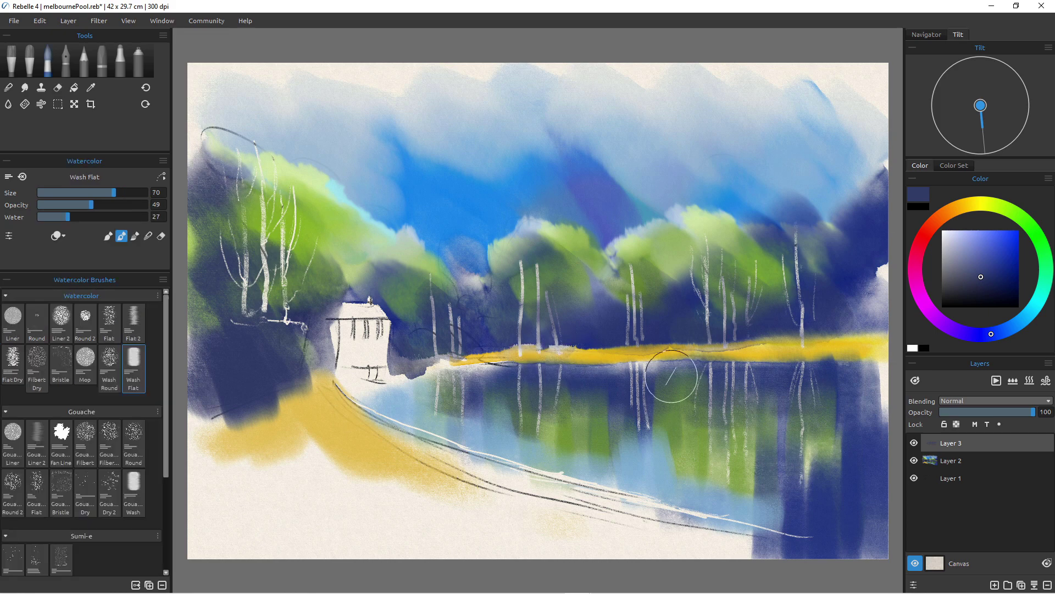
Enlarge the Wash Flat brush to size 100 and glaze a dark blue shadow along the near curved bank and its water edge
key(])
key(])
key(])
mouse_move(370, 440)
mouse_down()
mouse_move(540, 504)
mouse_move(469, 492)
mouse_move(343, 444)
mouse_move(494, 520)
mouse_move(462, 537)
mouse_move(305, 436)
mouse_move(358, 469)
mouse_up()
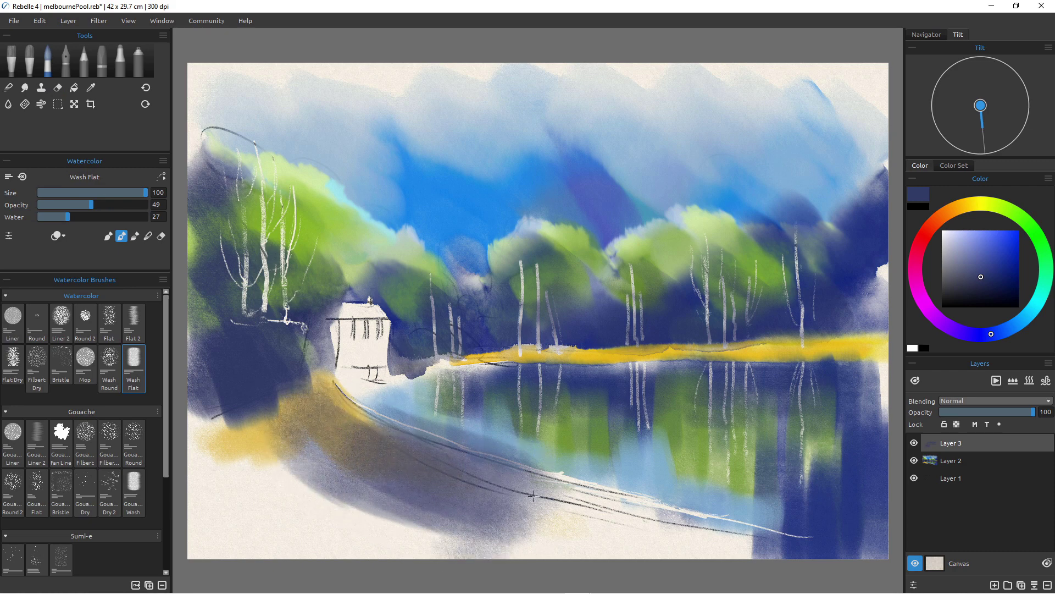
key([)
mouse_move(381, 391)
mouse_down()
mouse_move(400, 401)
mouse_move(401, 365)
mouse_move(410, 412)
mouse_up()
Reduce the Wash Flat brush to sizes 30 and 40 and paint dark vertical reflections in the water beside the pavilion
key([)
key([)
key([)
key([)
key([)
drag(415, 354, 418, 421)
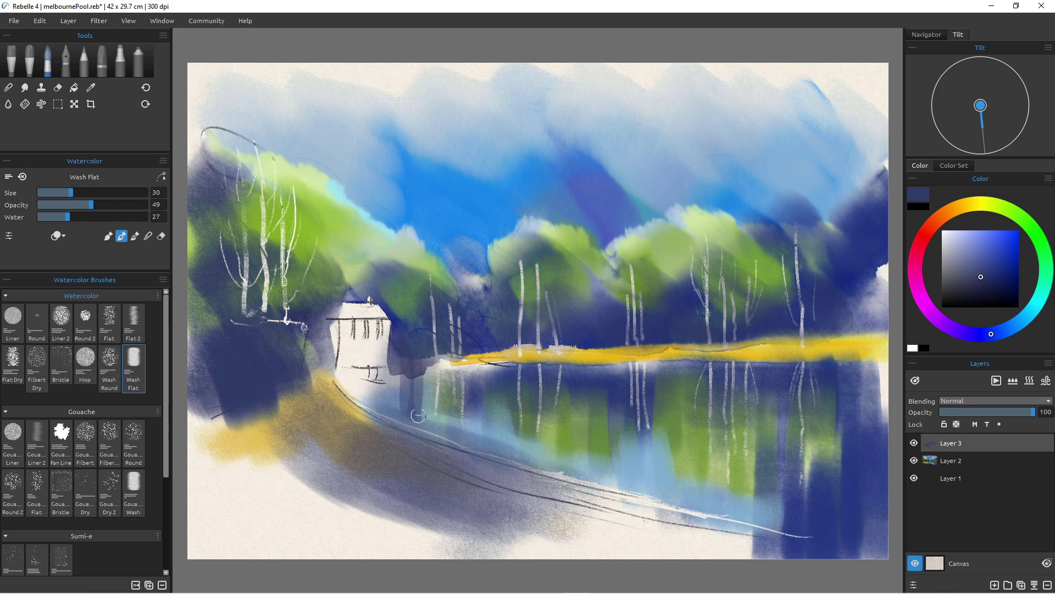
key(bracketright)
mouse_move(395, 352)
mouse_down()
mouse_move(402, 420)
mouse_move(408, 360)
mouse_move(428, 423)
mouse_up()
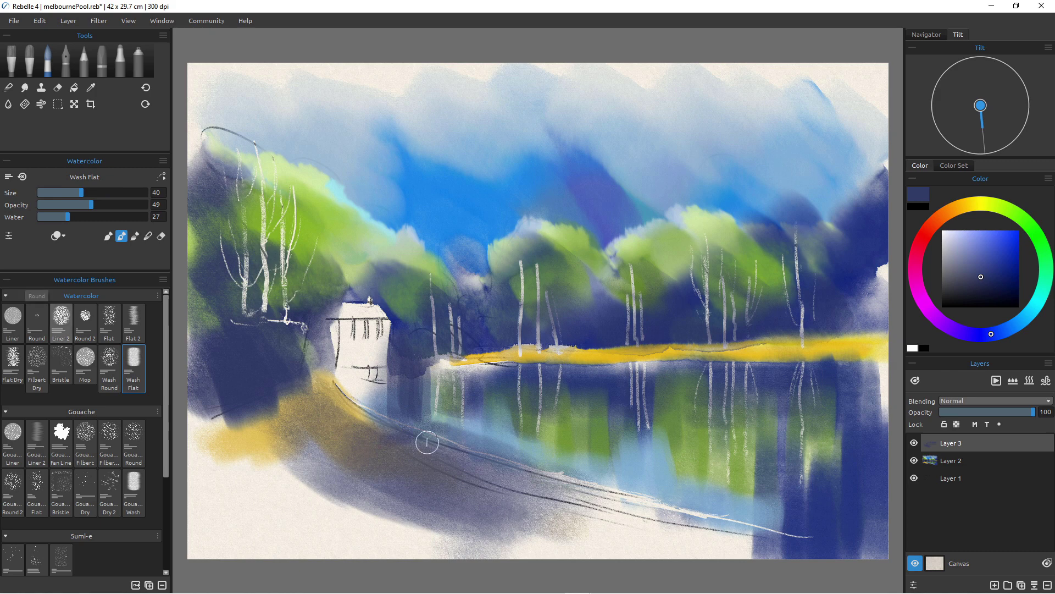
Select the Round 2 watercolour brush, size it to 16 and try a dark blue stroke along the pavilion's base
click(86, 322)
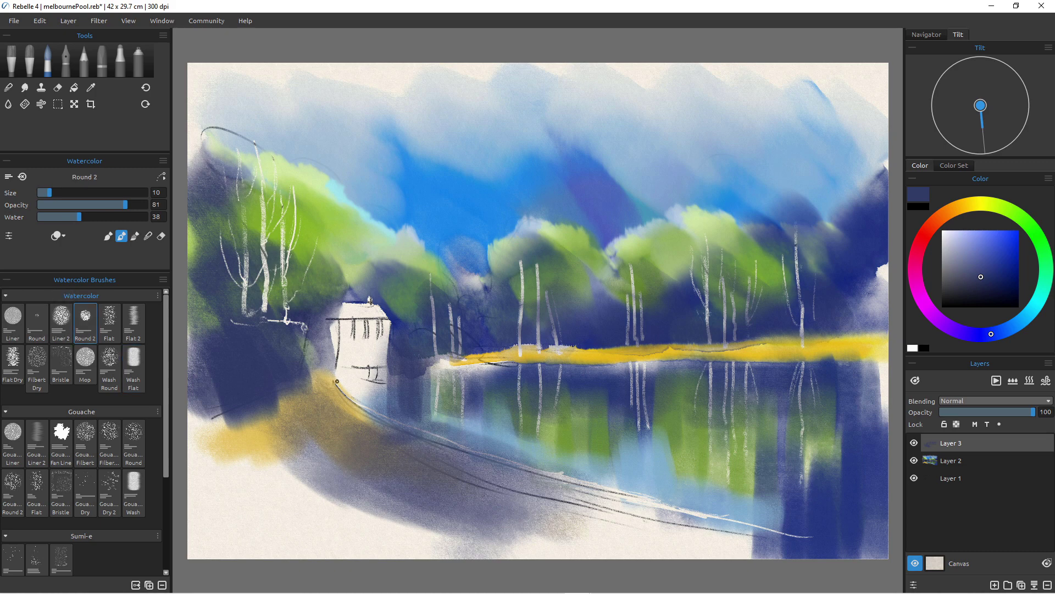
key(bracketleft)
drag(359, 366, 389, 366)
key(bracketright)
key(bracketright)
key(bracketright)
key(bracketright)
key(bracketright)
key(bracketright)
key(bracketright)
key(bracketright)
key(bracketright)
key(bracketright)
drag(353, 366, 401, 368)
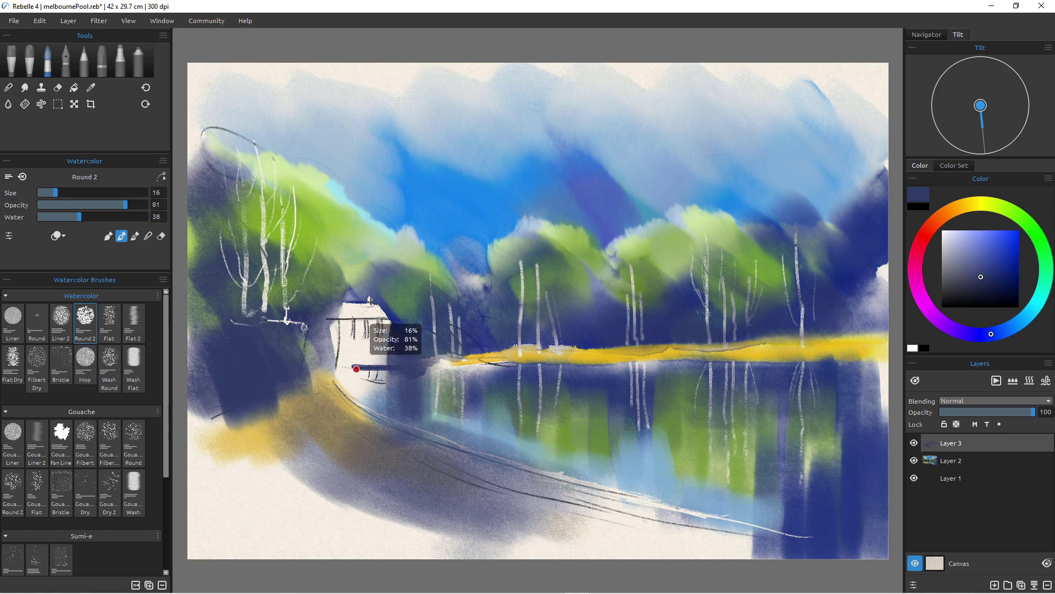
key(ctrl+z)
key(ctrl+z)
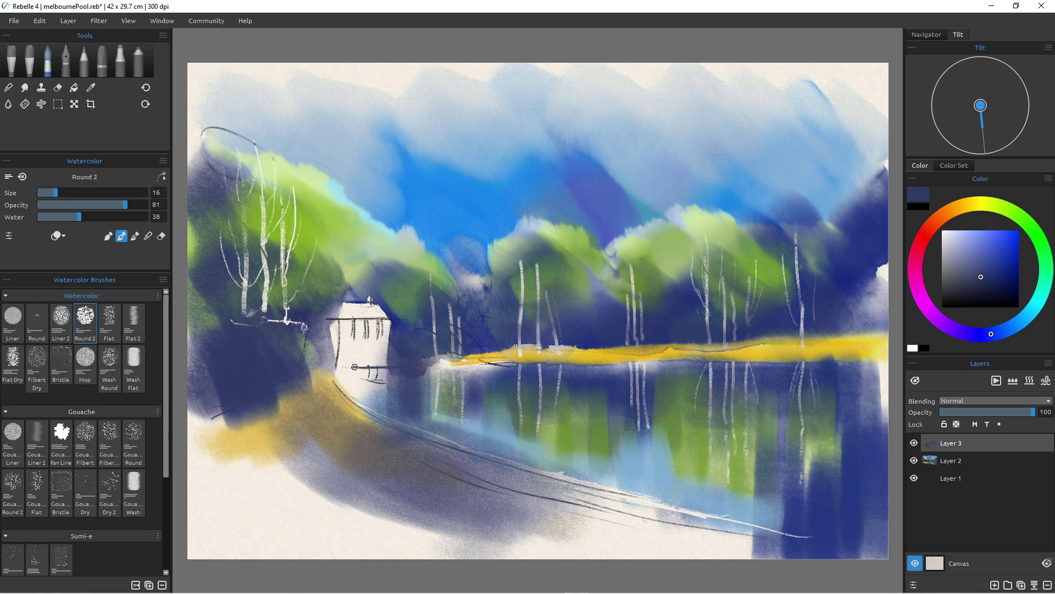
Reduce the Round 2 brush to size 14 and paint dark blue marks along the pavilion's base, eaves and window openings
key(bracketleft)
mouse_move(349, 367)
mouse_down()
mouse_move(388, 366)
mouse_move(350, 366)
mouse_move(377, 366)
mouse_move(359, 380)
mouse_up()
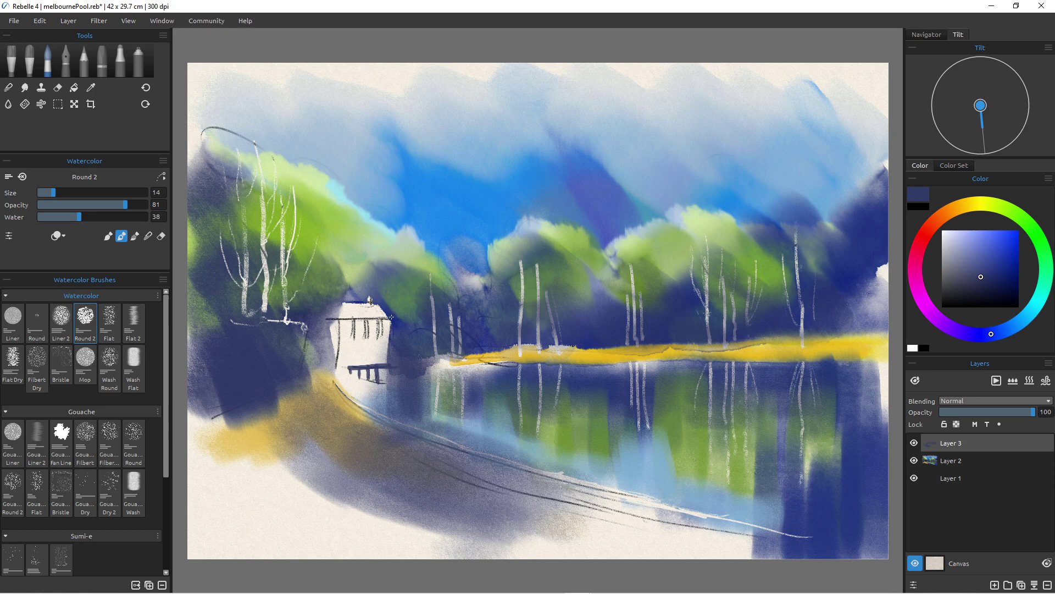
drag(392, 317, 328, 318)
mouse_move(397, 321)
mouse_down()
mouse_move(328, 321)
mouse_move(381, 337)
mouse_move(357, 332)
mouse_up()
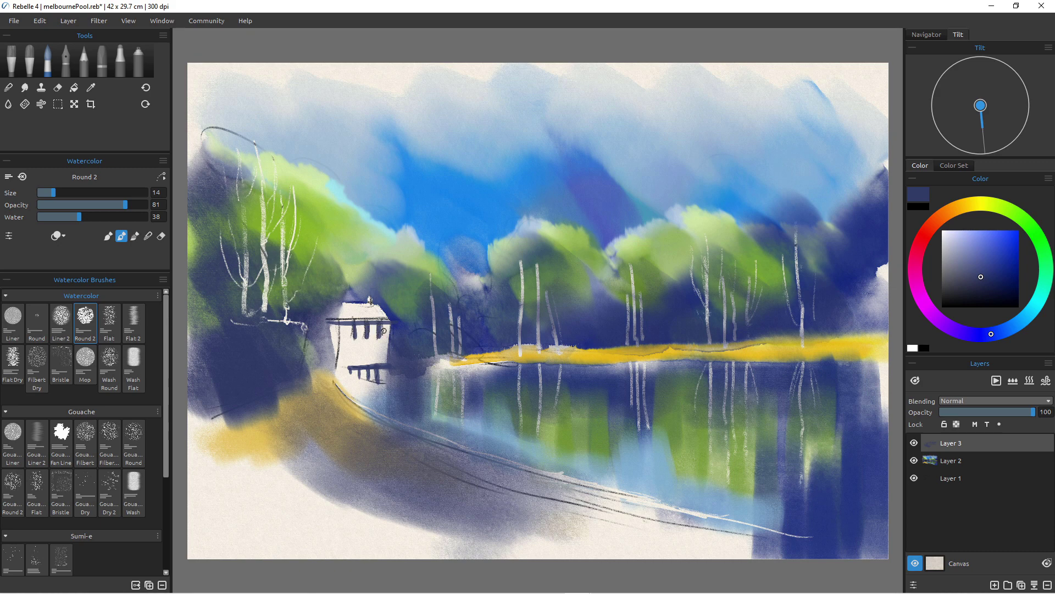
Switch to the Square Soft eraser at size 25 and 50% opacity and erase a pale jetty strip beside the pavilion
click(57, 87)
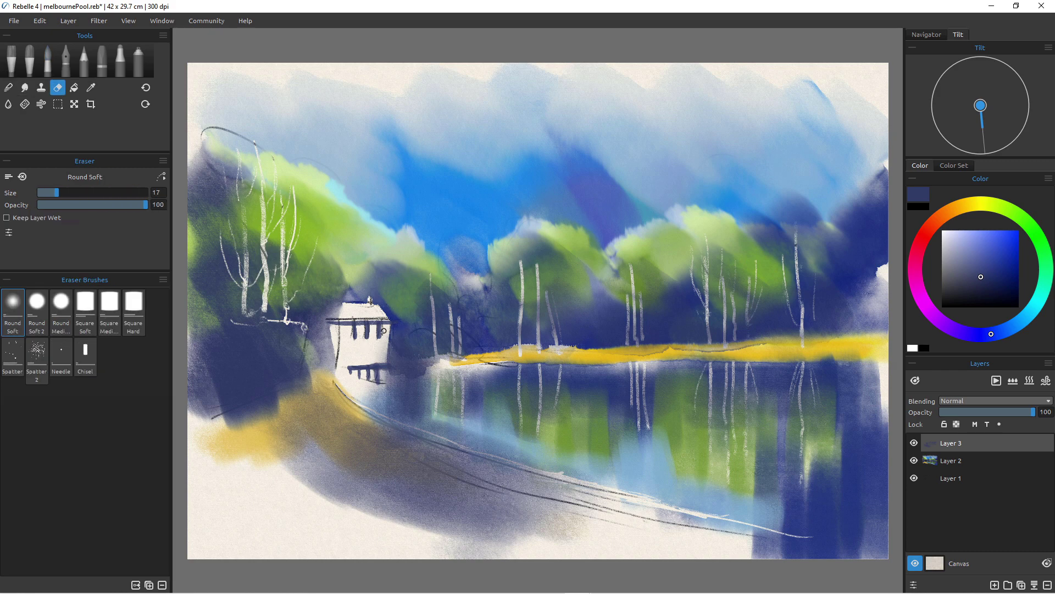
click(85, 308)
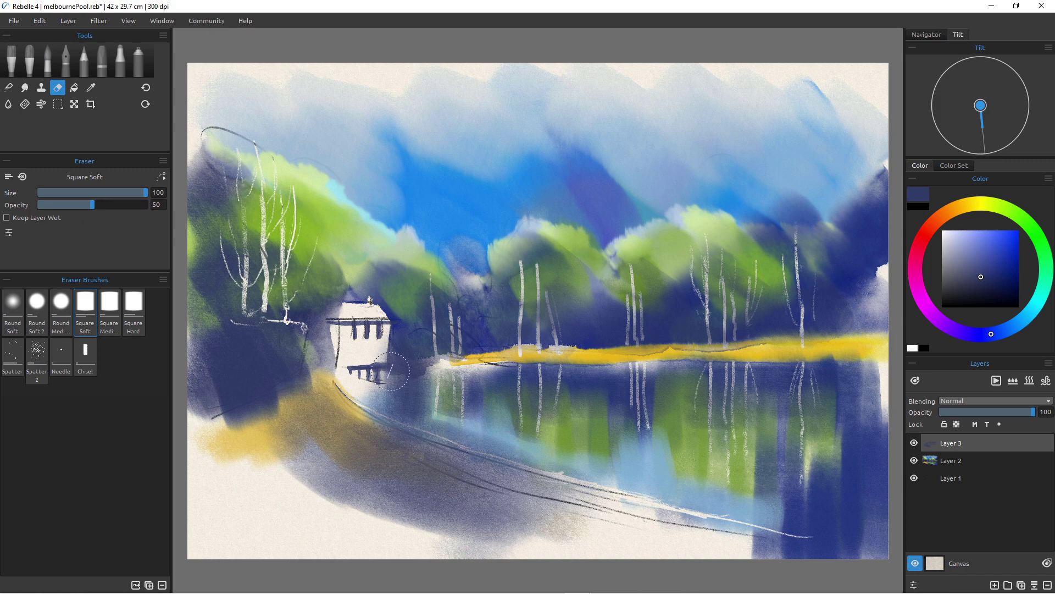
key(bracketleft)
key(bracketleft)
key(bracketleft)
key(bracketleft)
key(bracketleft)
key(bracketleft)
key(bracketleft)
key(bracketleft)
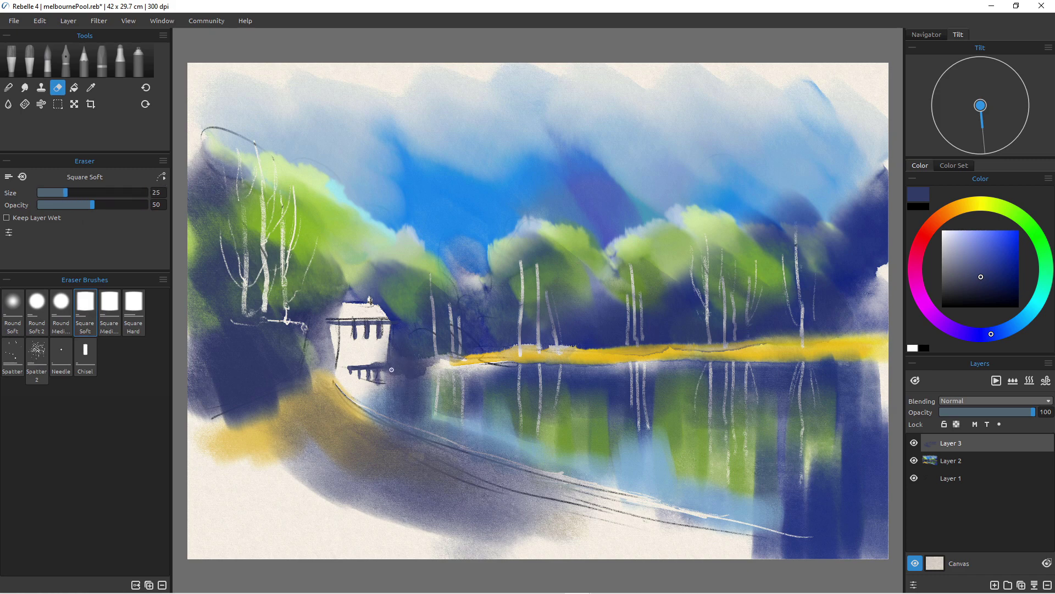
drag(388, 366, 418, 367)
Set the Square Soft eraser to size 14 and 100% opacity and erase crisp jetty deck and post shapes beside the pavilion
key(bracketleft)
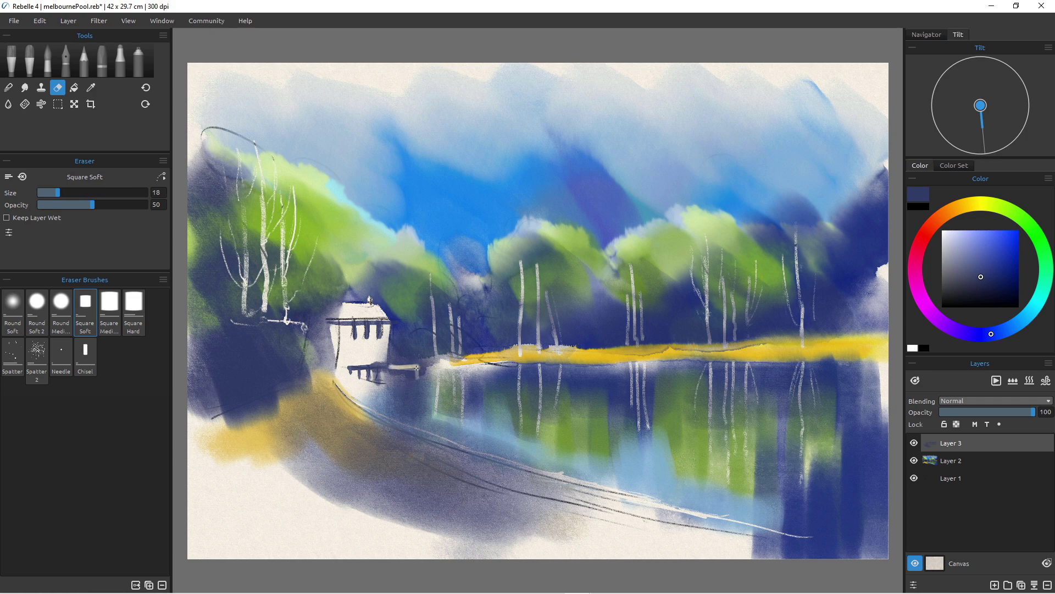
key(bracketleft)
key(bracketleft)
key(shift+bracketright)
click(417, 367)
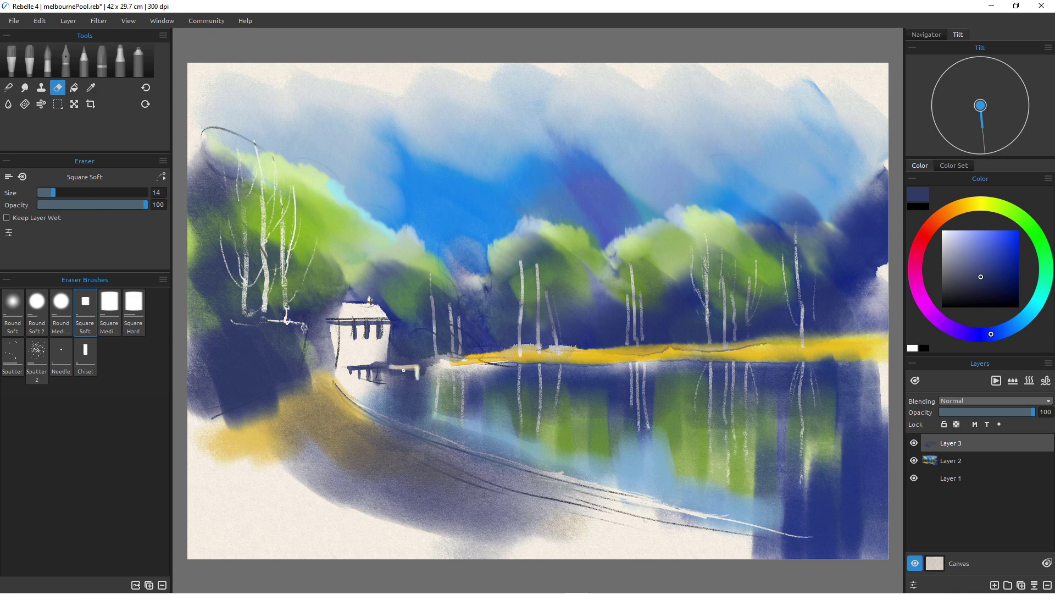
drag(388, 366, 402, 371)
click(407, 367)
drag(416, 365, 382, 362)
drag(366, 363, 362, 365)
key(ctrl+z)
key(ctrl+z)
mouse_move(381, 369)
mouse_down()
mouse_move(380, 382)
mouse_move(373, 375)
mouse_up()
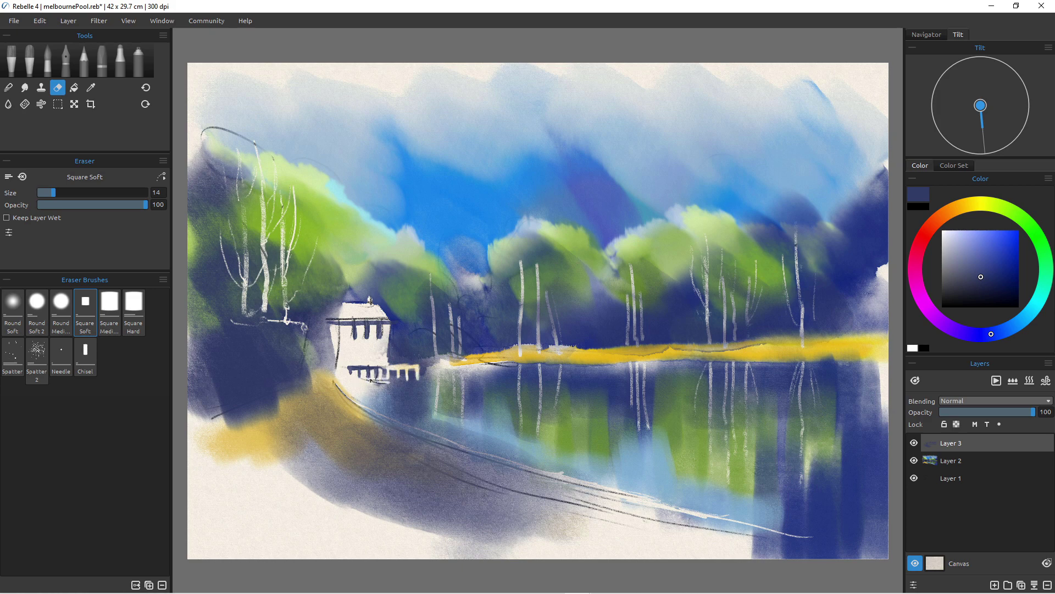
Enlarge the eraser to size 16 and extend the pale jetty posts down into the water below the pavilion
key(])
drag(420, 383, 421, 420)
mouse_move(390, 380)
mouse_down()
mouse_move(390, 396)
mouse_move(368, 395)
mouse_up()
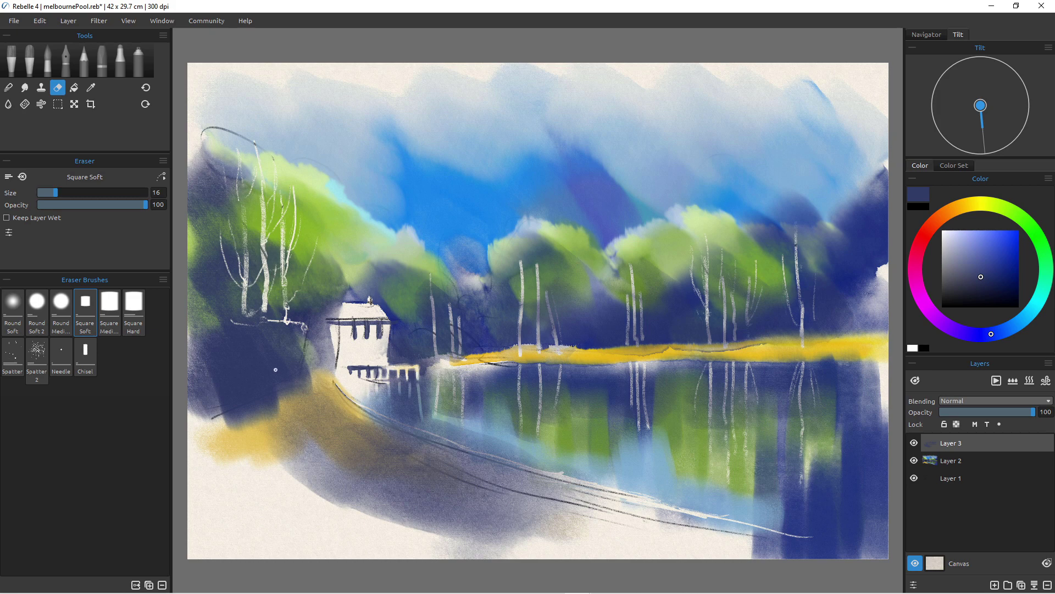
Paint dark blue gaps beneath the pavilion with the Round 2 brush and soften the jetty reflections with the Soft 2 blend brush
key(e)
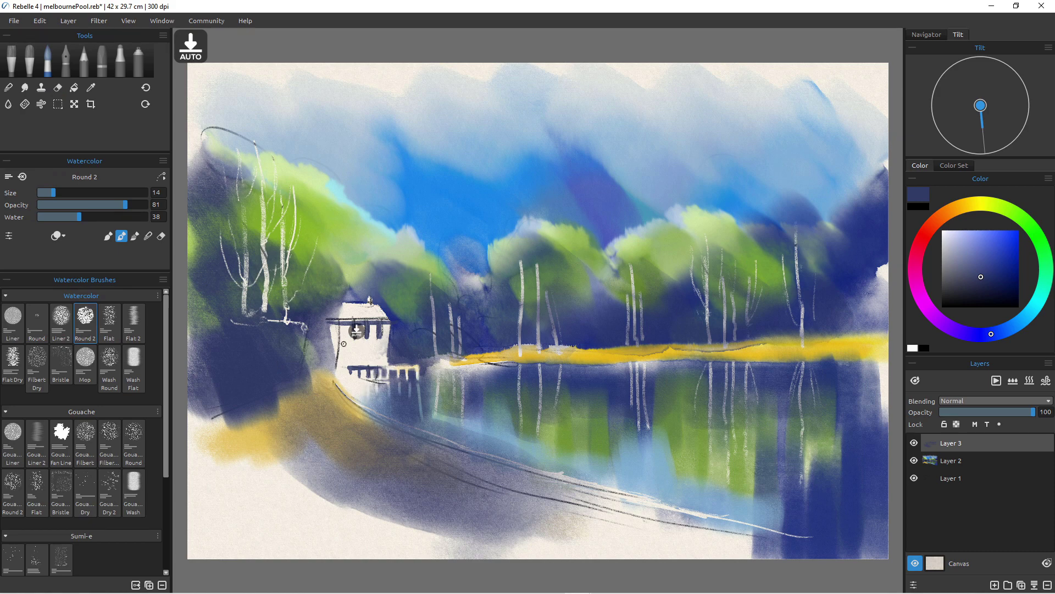
mouse_move(357, 381)
mouse_down()
mouse_move(362, 391)
mouse_move(352, 384)
mouse_up()
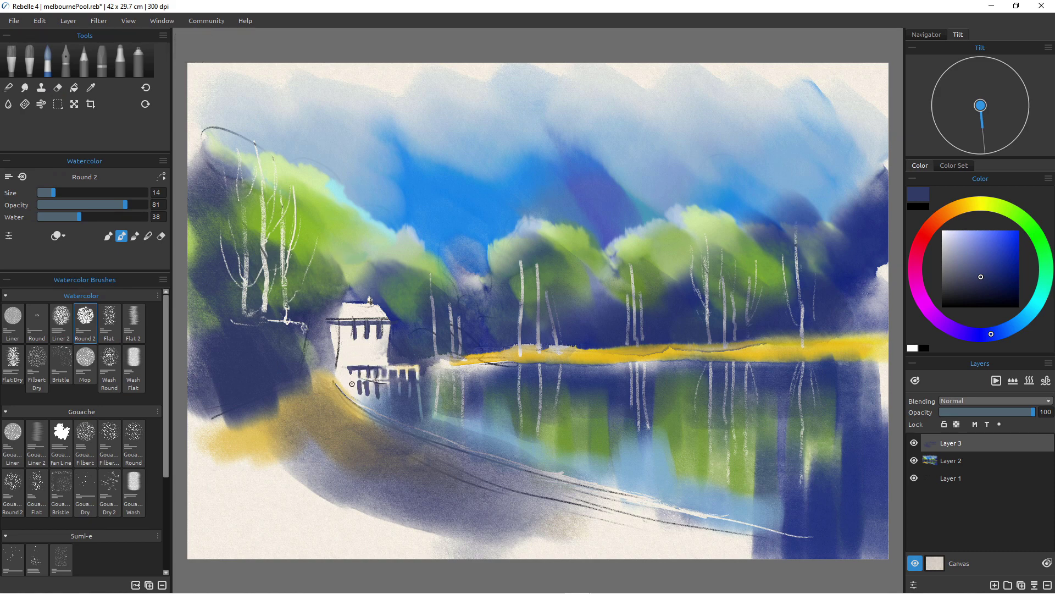
key(])
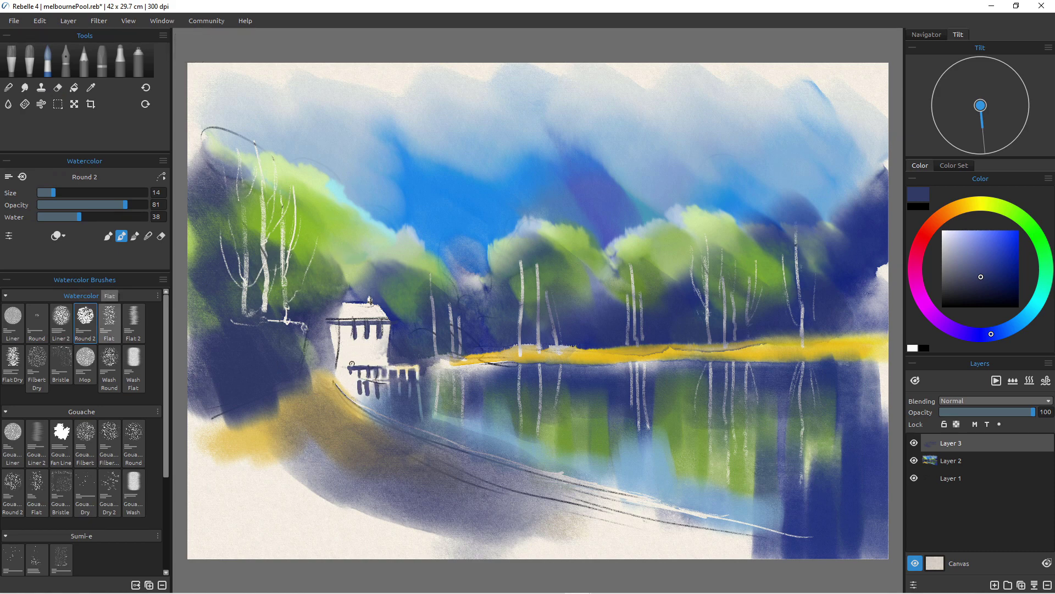
key(n)
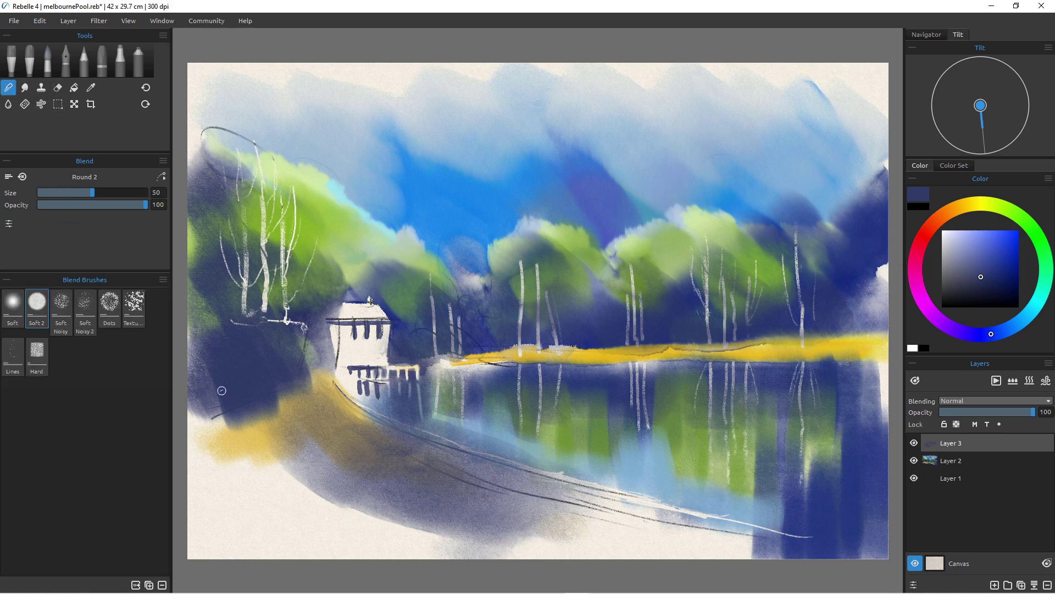
mouse_move(403, 413)
mouse_down()
mouse_move(376, 375)
mouse_move(361, 395)
mouse_move(349, 388)
mouse_move(422, 406)
mouse_up()
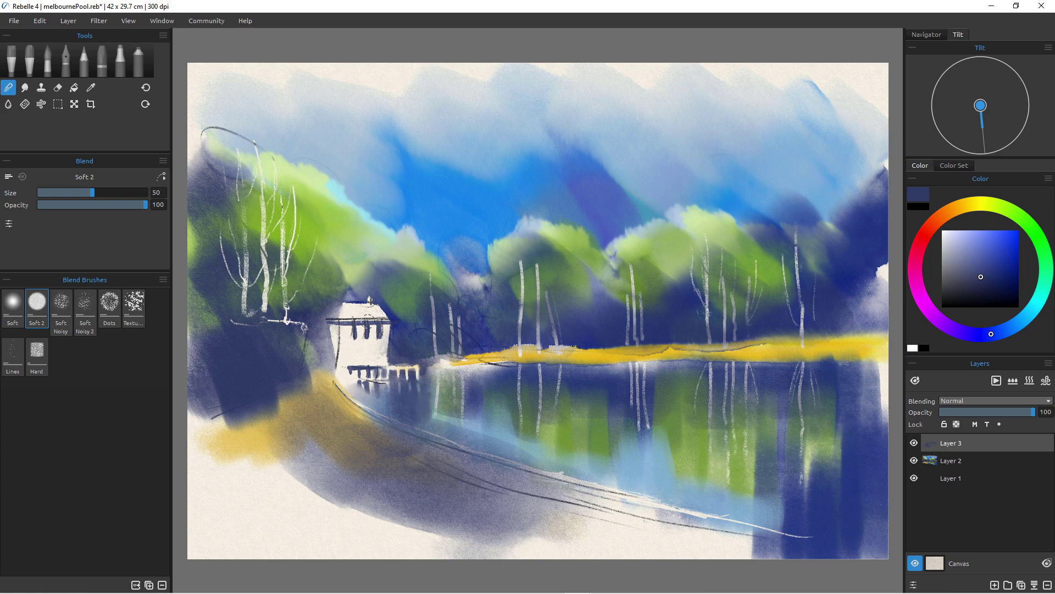
Erase the charcoal eave line across the pavilion on Layer 1 with the Square Soft eraser at size 16
click(950, 478)
key(f)
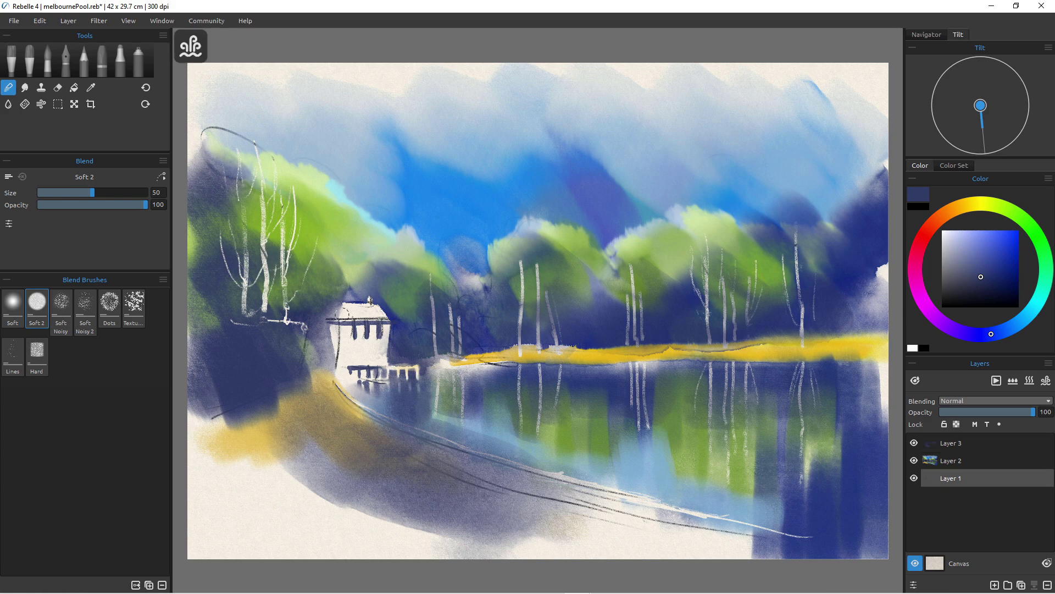
mouse_move(360, 315)
mouse_down()
mouse_move(335, 318)
mouse_move(360, 317)
mouse_up()
key(f)
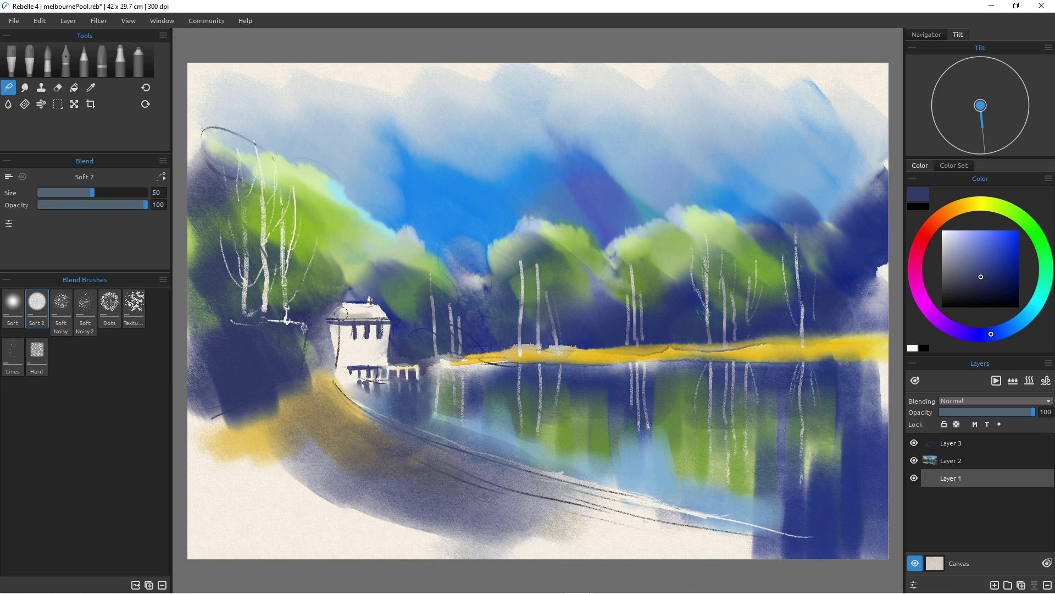
click(58, 87)
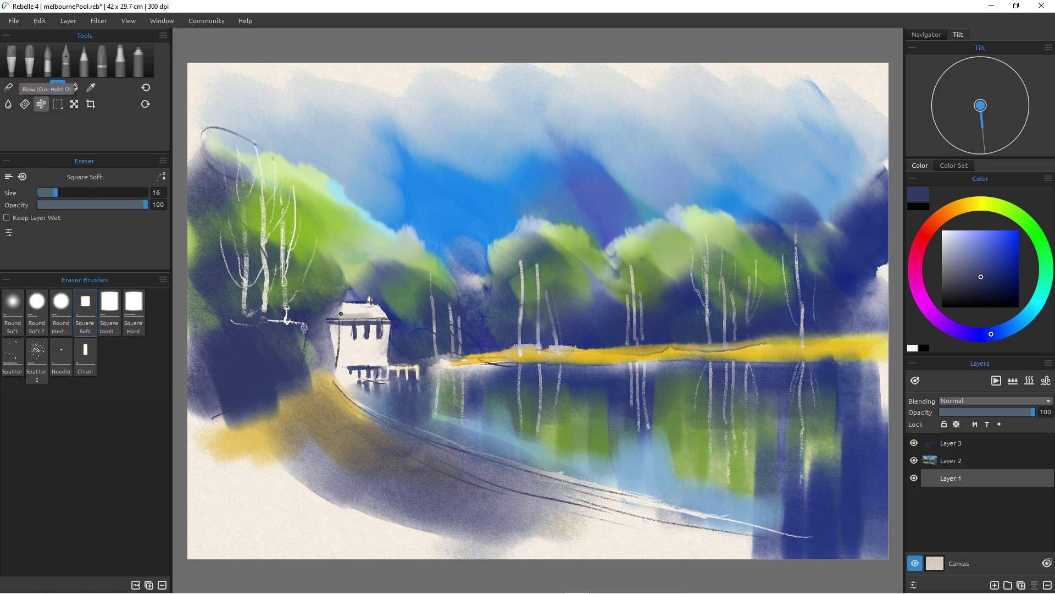
drag(376, 317, 338, 319)
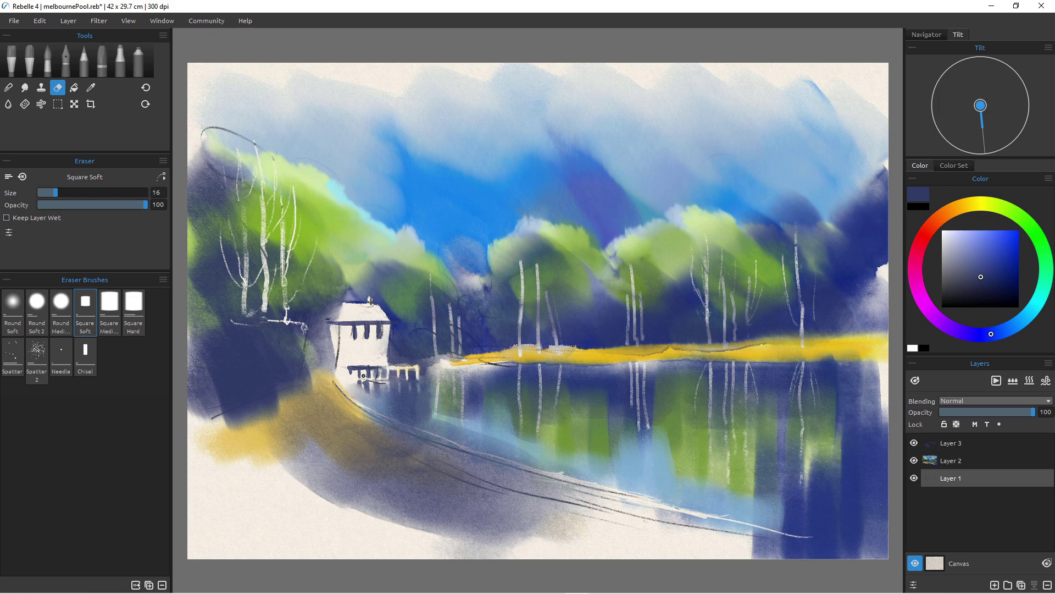
Add a new layer above Layer 3 and save the painting
click(951, 443)
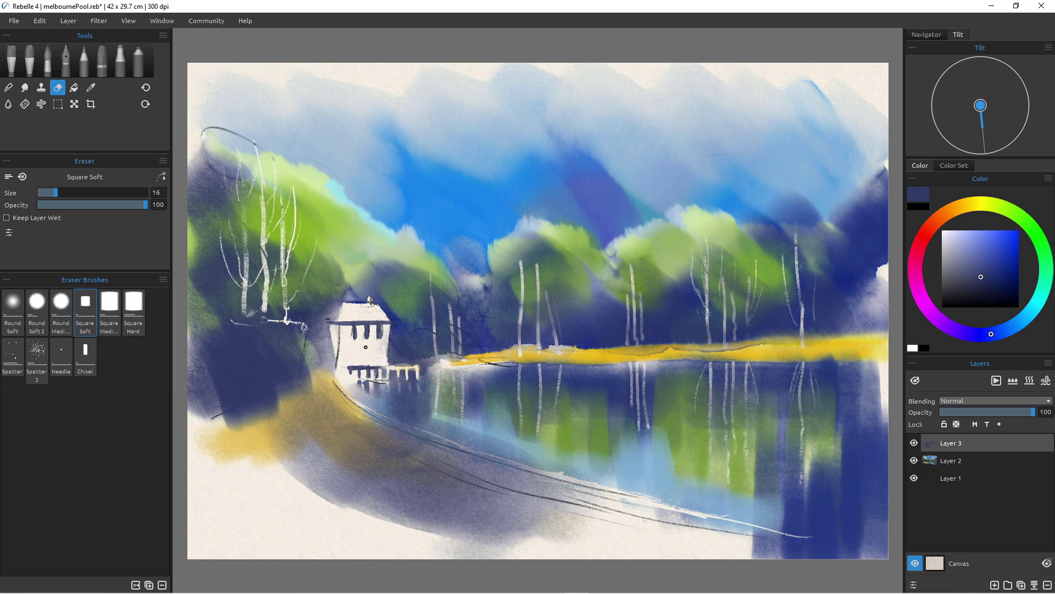
click(994, 585)
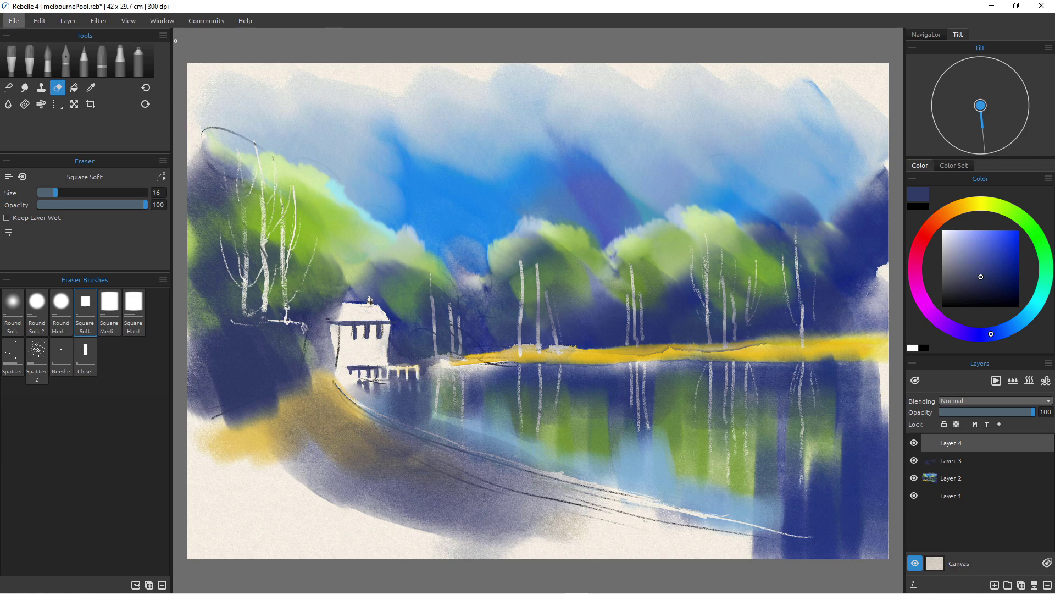
click(14, 21)
click(18, 74)
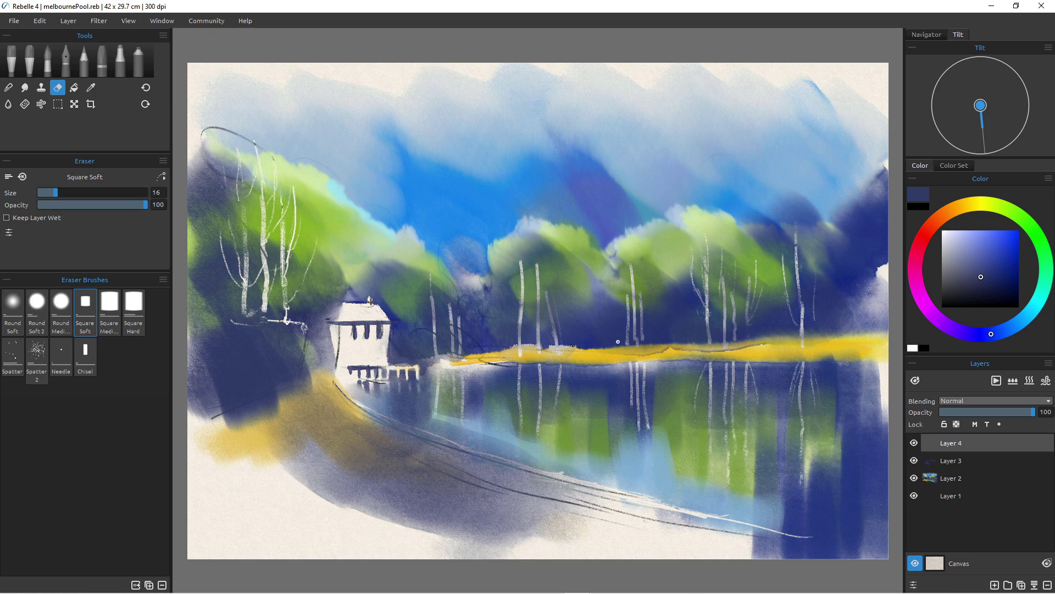
Glaze the pavilion's wall with golden yellow overlaid with red, using the Wash Flat watercolour brush at size 40
key(w)
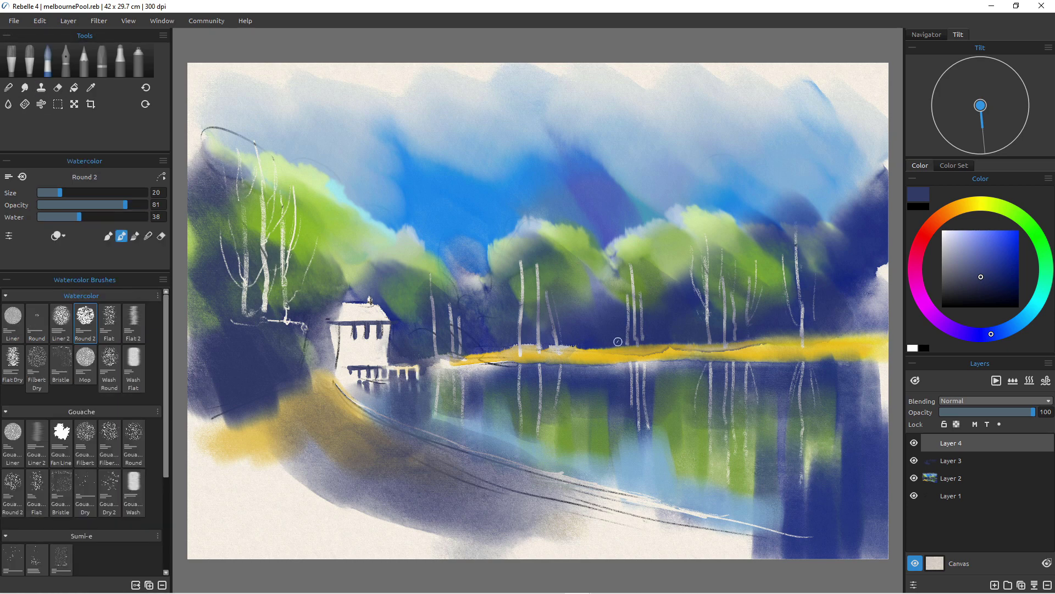
click(133, 363)
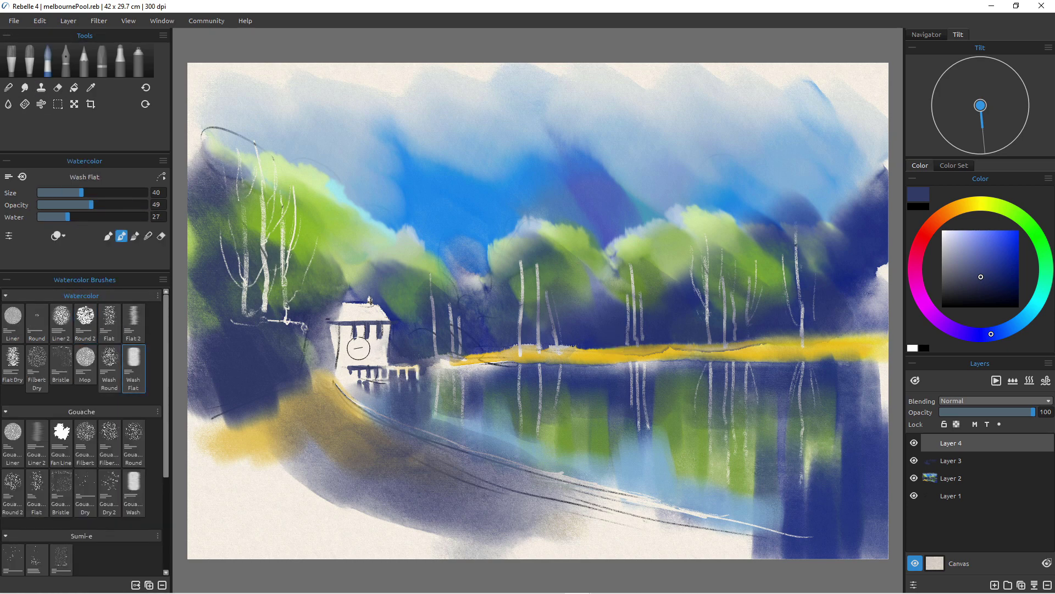
click(963, 206)
drag(1005, 247, 1014, 248)
mouse_move(344, 333)
mouse_down()
mouse_move(389, 364)
mouse_move(336, 357)
mouse_move(345, 339)
mouse_move(343, 373)
mouse_up()
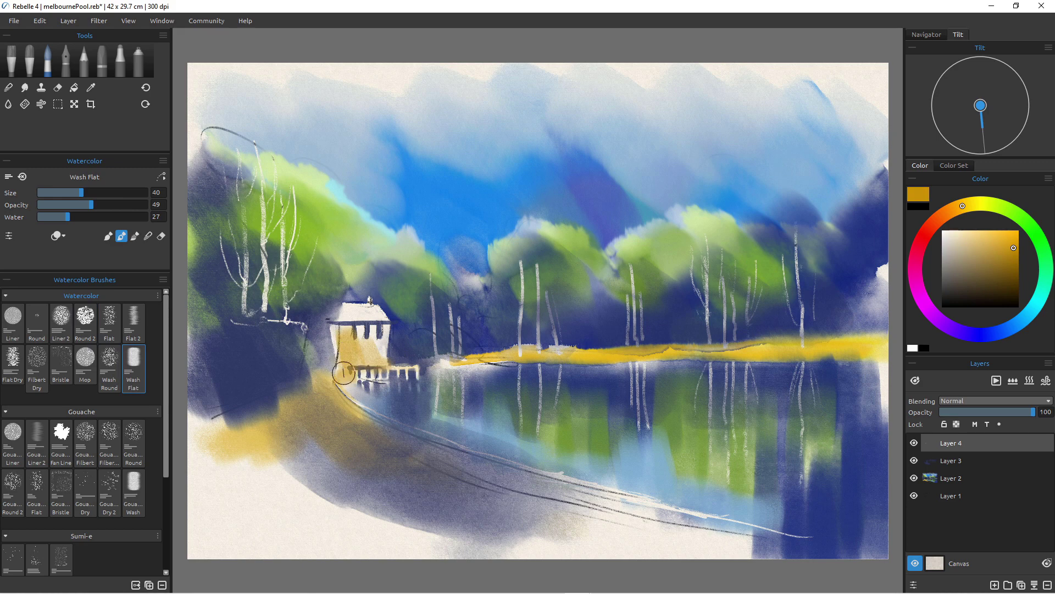
click(927, 232)
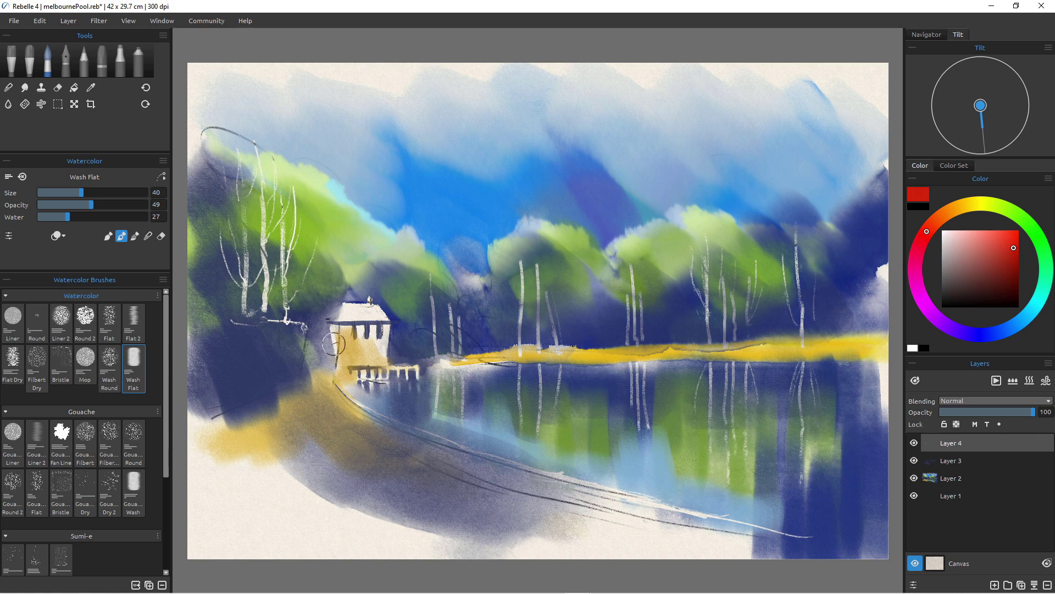
mouse_move(336, 344)
mouse_down()
mouse_move(351, 361)
mouse_move(377, 366)
mouse_up()
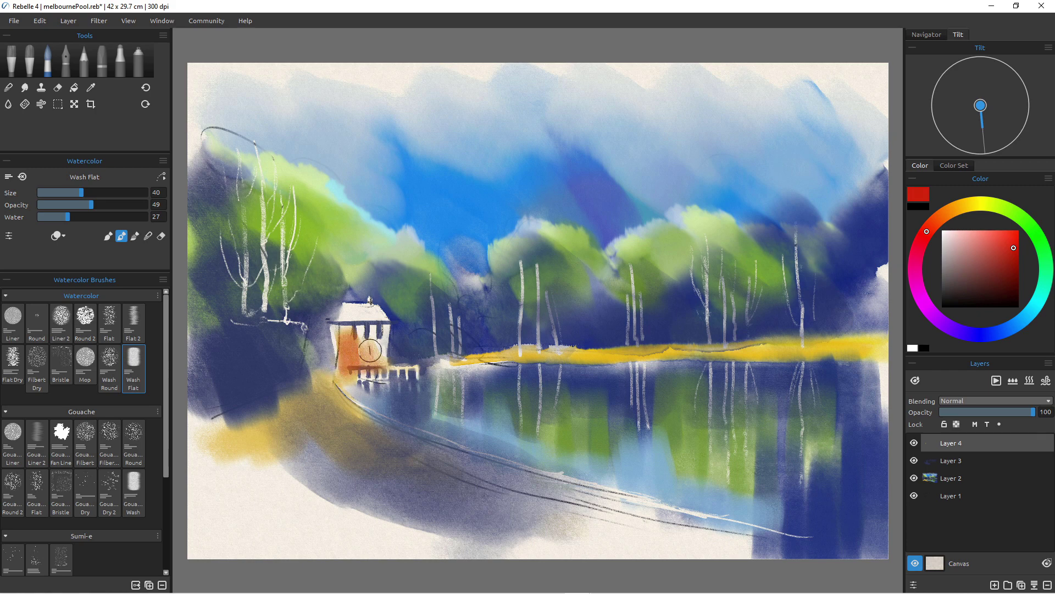
Try red glaze strokes along the curved bank below the pavilion
mouse_move(324, 377)
mouse_down()
mouse_move(344, 389)
mouse_move(380, 464)
mouse_up()
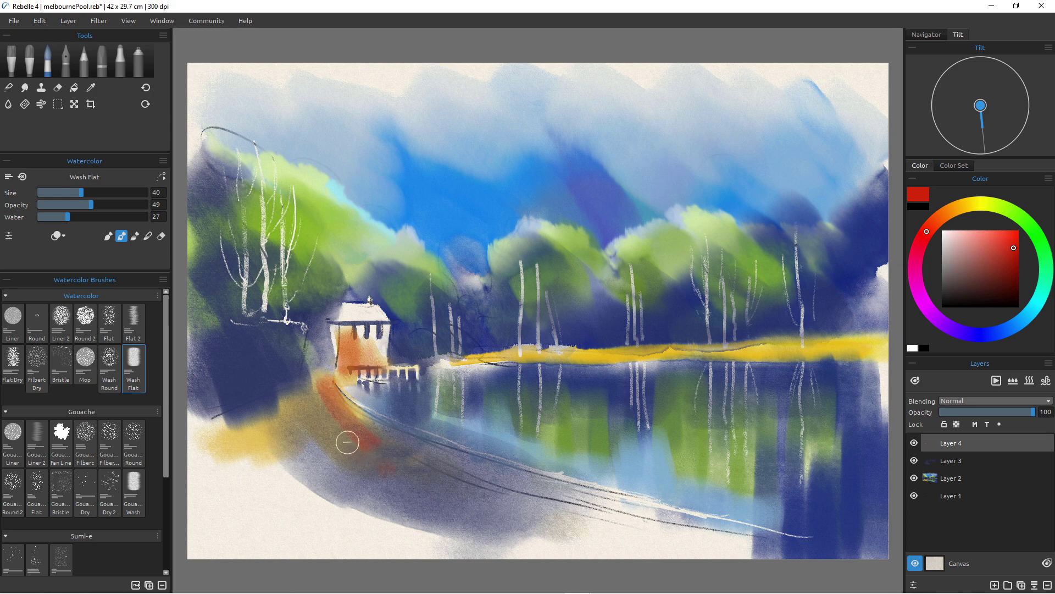
key(ctrl+z)
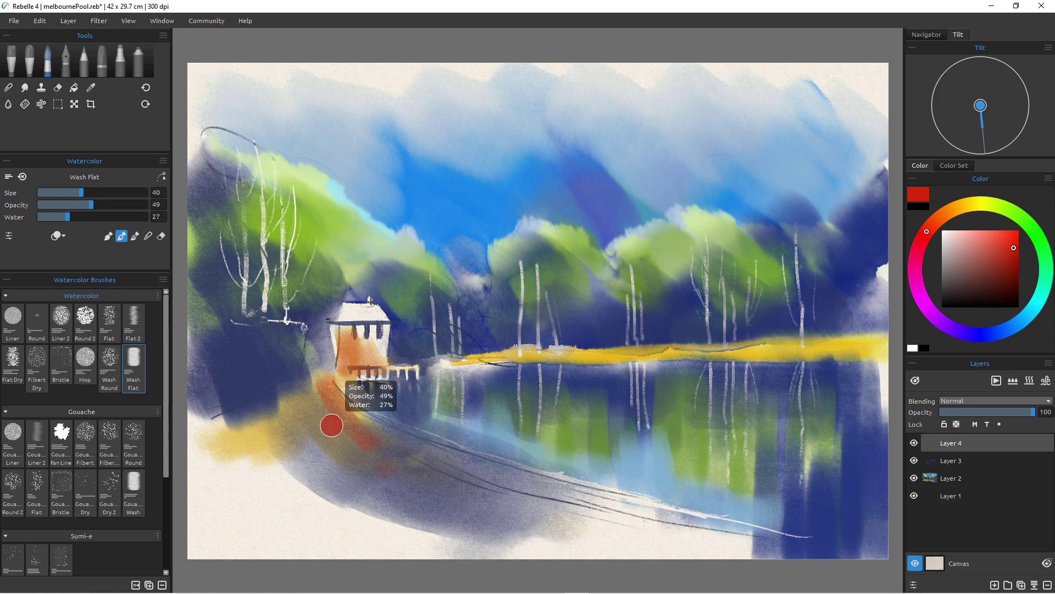
key(ctrl+z)
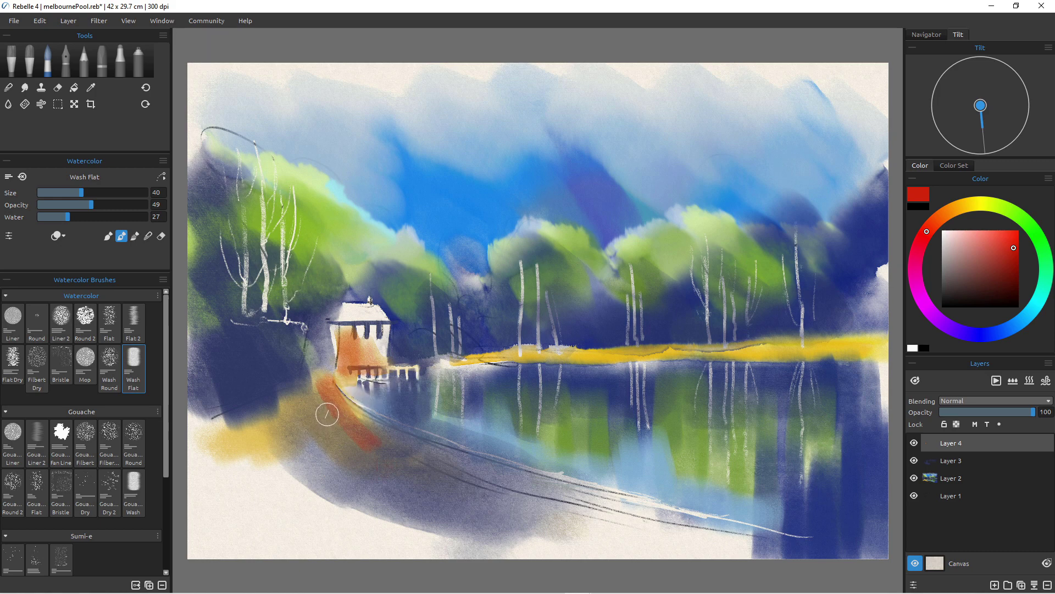
key(ctrl+z)
key(ctrl+z)
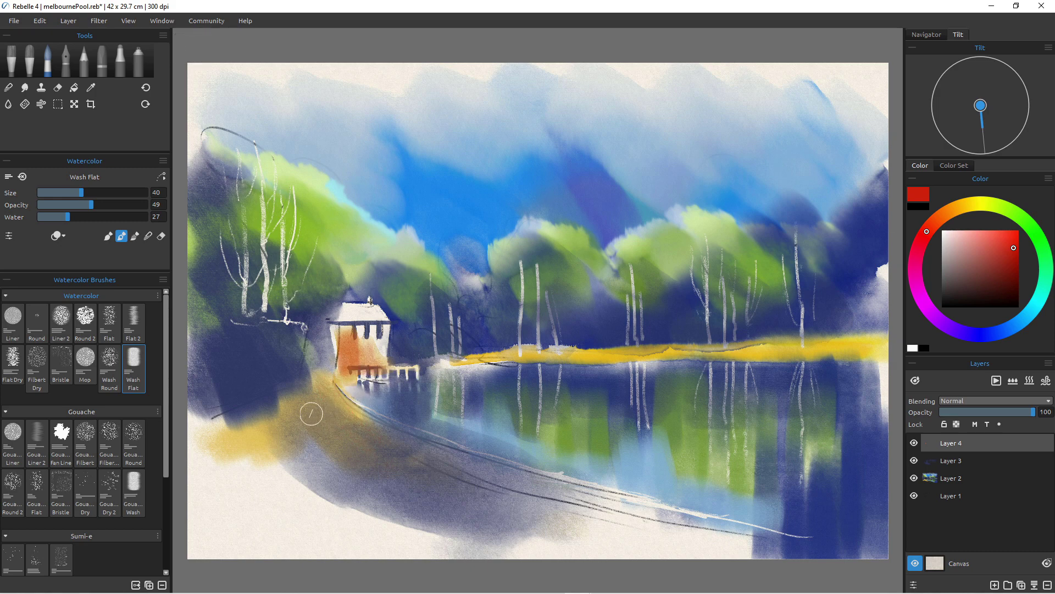
Glaze muted red strokes along the curved bank below the pavilion with the Wash Flat watercolour brush at size 80
key(bracketright)
key(bracketright)
key(bracketright)
key(bracketright)
key(bracketright)
key(bracketright)
key(bracketright)
key(bracketright)
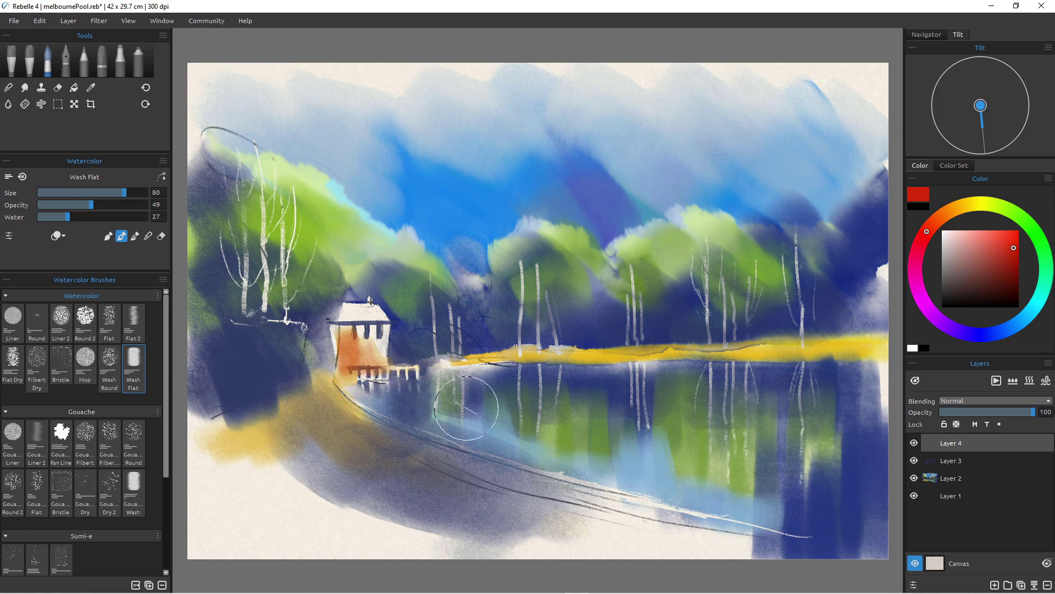
click(981, 245)
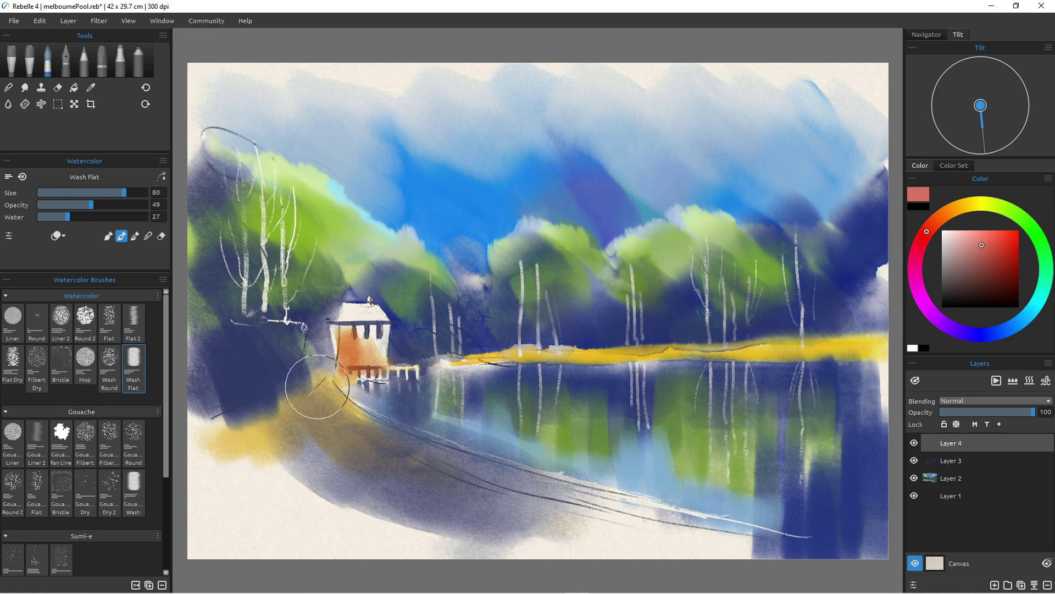
drag(308, 385, 407, 473)
mouse_move(351, 507)
mouse_down()
mouse_move(361, 533)
mouse_move(321, 466)
mouse_move(343, 532)
mouse_move(313, 491)
mouse_move(313, 530)
mouse_move(312, 484)
mouse_move(497, 510)
mouse_move(546, 504)
mouse_move(537, 491)
mouse_move(678, 527)
mouse_move(528, 520)
mouse_move(537, 535)
mouse_move(416, 503)
mouse_move(446, 541)
mouse_move(385, 519)
mouse_up()
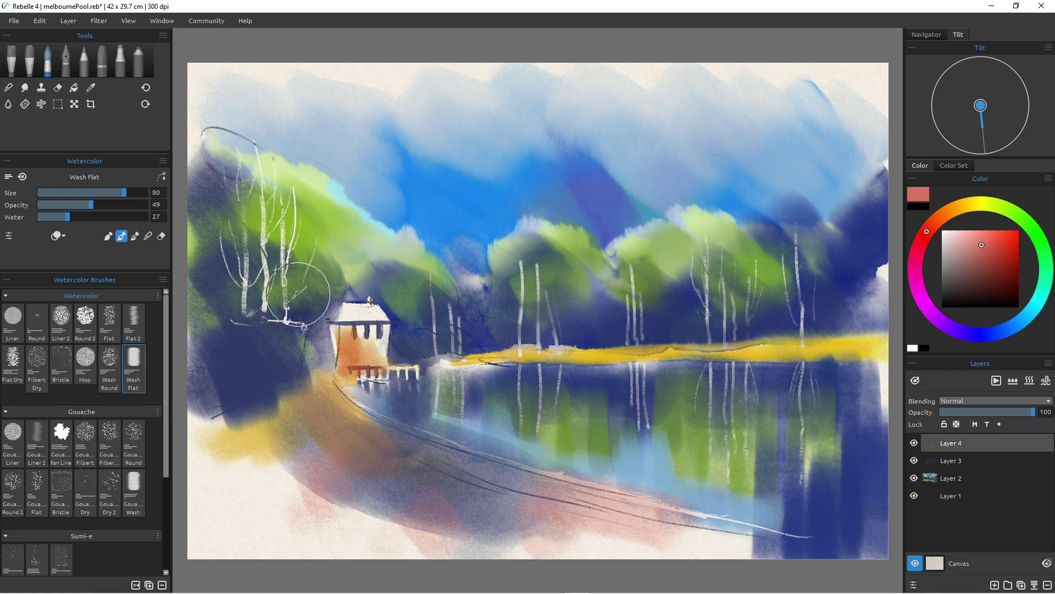
Glaze muted red over the shaded trees beside the pavilion and along the far shore on Layer 4
mouse_move(278, 302)
mouse_down()
mouse_move(282, 278)
mouse_move(288, 302)
mouse_move(258, 305)
mouse_move(275, 303)
mouse_move(235, 247)
mouse_move(292, 268)
mouse_move(212, 283)
mouse_move(223, 313)
mouse_up()
mouse_move(502, 342)
mouse_down()
mouse_move(520, 324)
mouse_move(533, 264)
mouse_move(572, 355)
mouse_up()
mouse_move(552, 306)
mouse_down()
mouse_move(625, 290)
mouse_move(615, 312)
mouse_move(567, 295)
mouse_move(580, 315)
mouse_up()
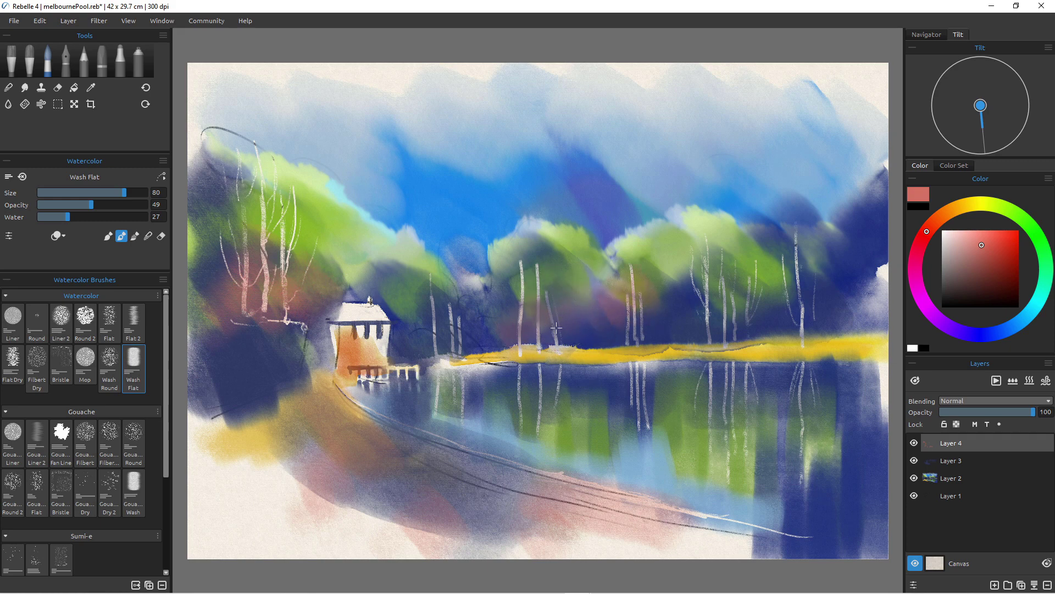
mouse_move(469, 313)
mouse_down()
mouse_move(431, 298)
mouse_move(456, 330)
mouse_move(426, 319)
mouse_move(429, 338)
mouse_move(398, 317)
mouse_up()
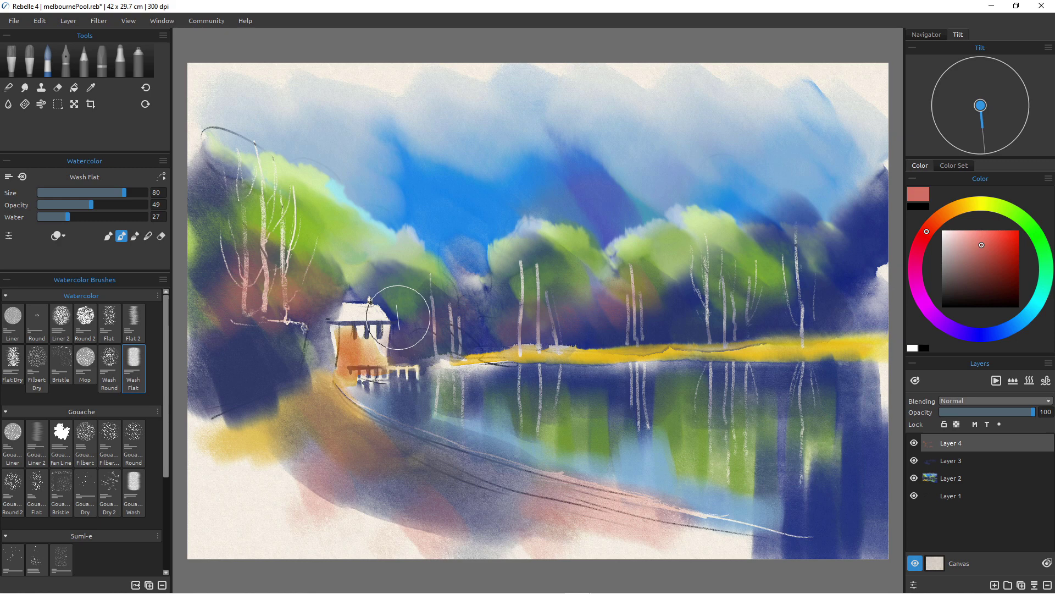
Sample dark blue from the painting and glaze it over the far-shore trees, the trees beside the pavilion and the upper bank
alt+click(396, 313)
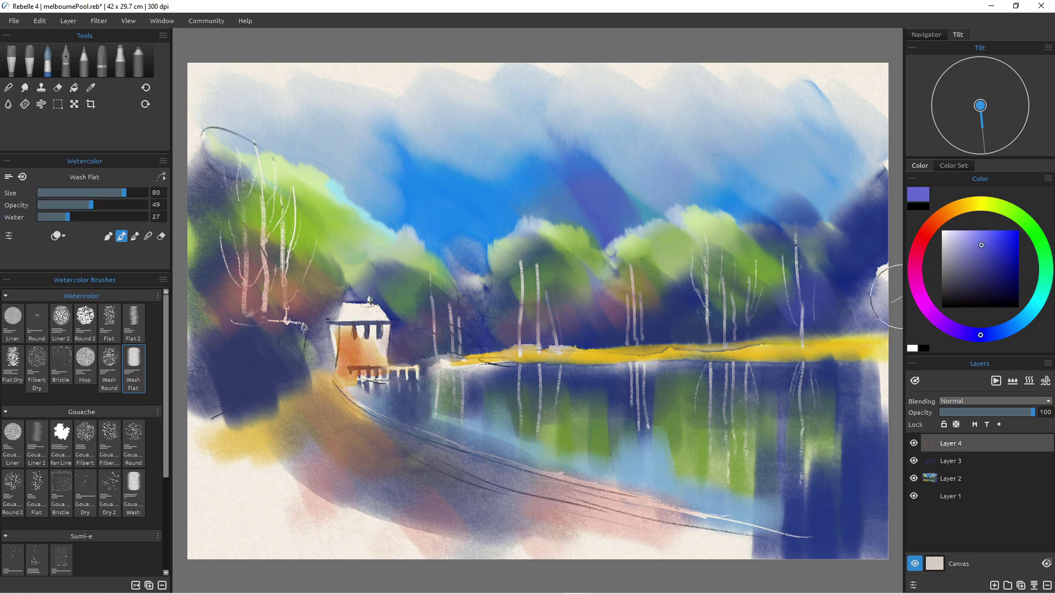
alt+click(797, 305)
mouse_move(796, 301)
mouse_down()
mouse_move(801, 318)
mouse_move(791, 315)
mouse_up()
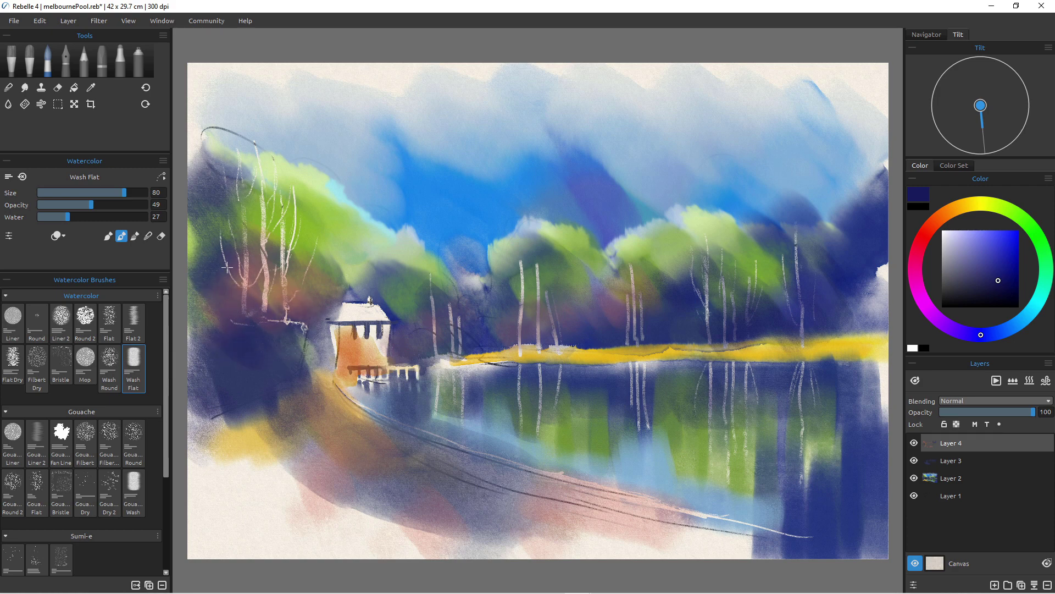
mouse_move(223, 270)
mouse_down()
mouse_move(281, 329)
mouse_move(272, 308)
mouse_move(330, 341)
mouse_move(412, 430)
mouse_up()
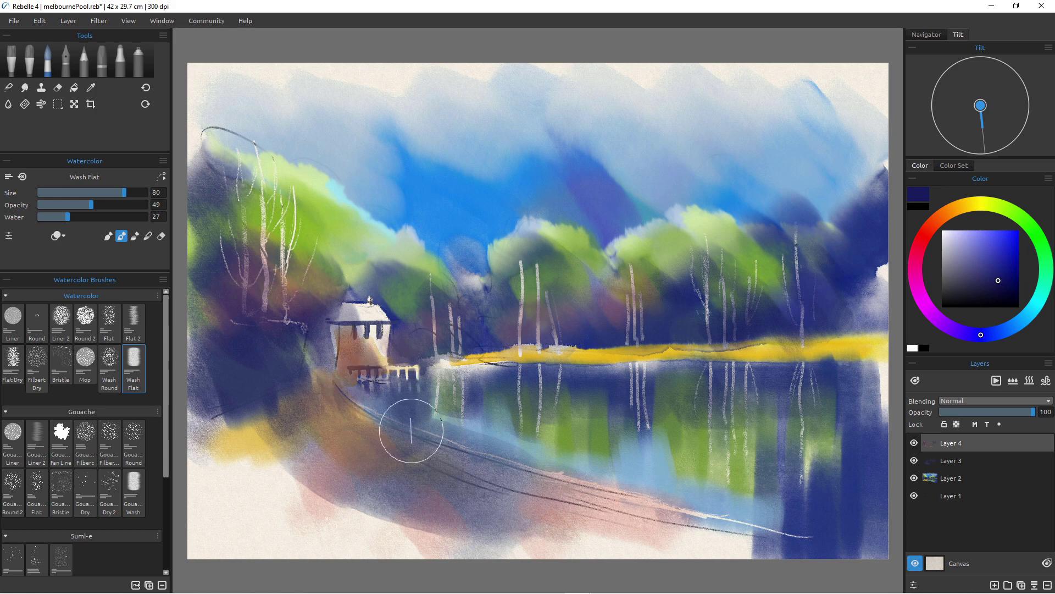
mouse_move(411, 430)
mouse_down()
mouse_move(352, 398)
mouse_move(425, 402)
mouse_up()
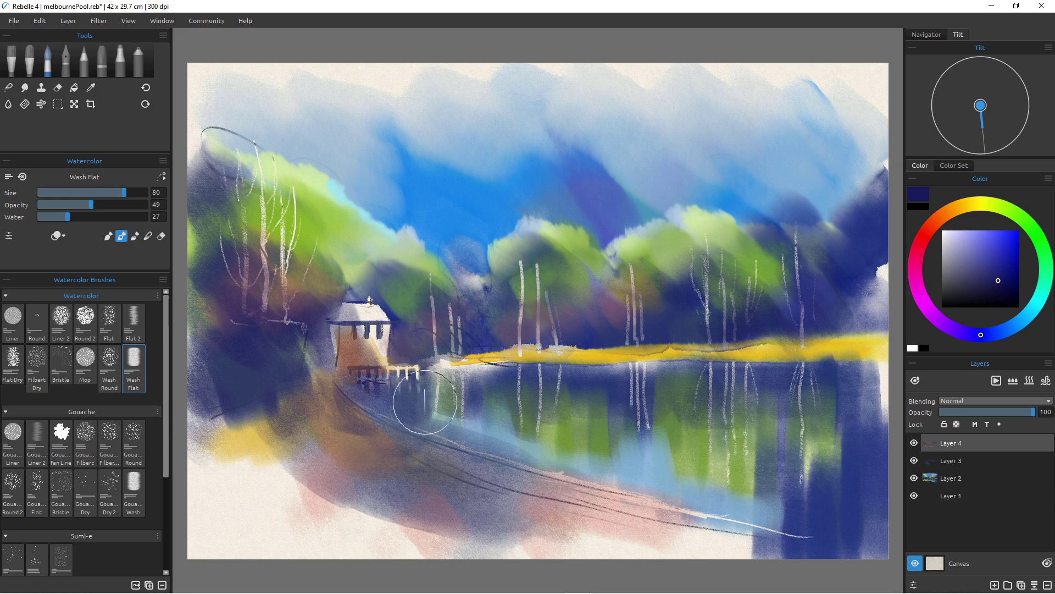
Lift a thin horizontal light streak across the water on Layer 2 with the Square Soft eraser at size 31, opacity 46
scroll(464, 367, down, 10)
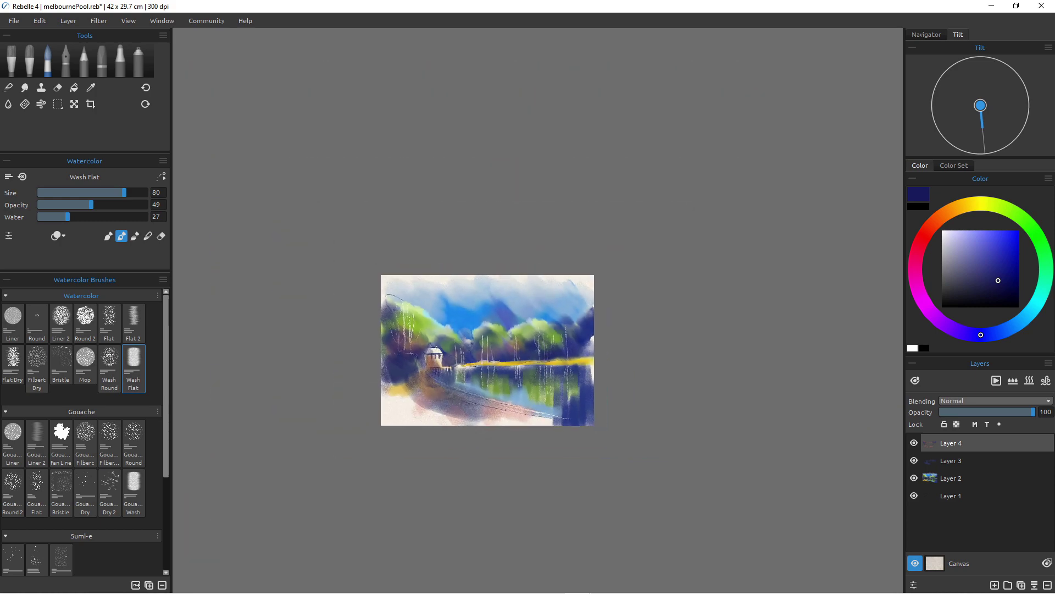
scroll(465, 368, up, 9)
scroll(465, 367, down, 2)
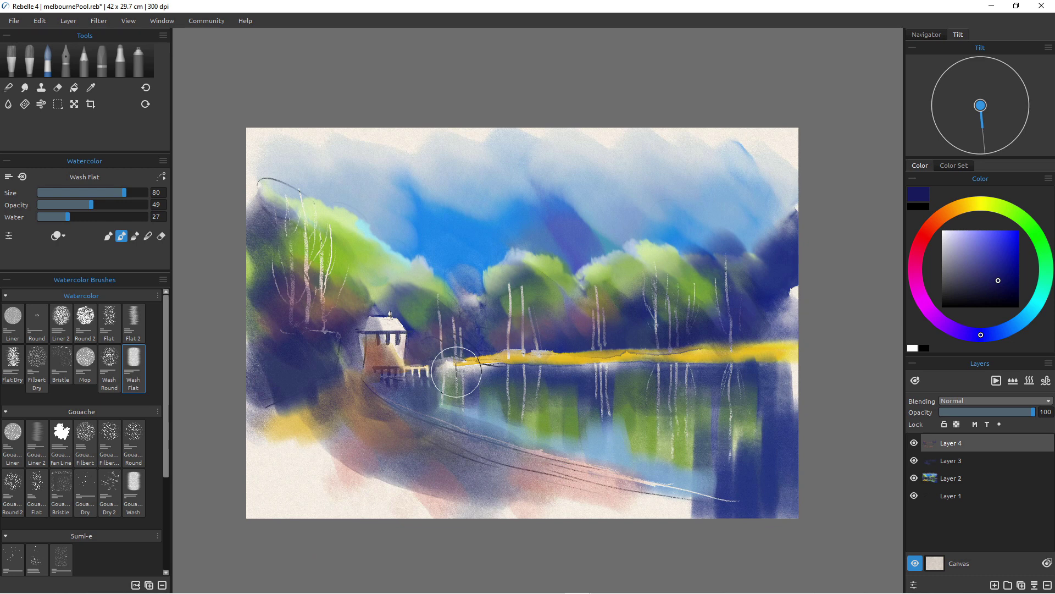
ctrl+alt+click(456, 372)
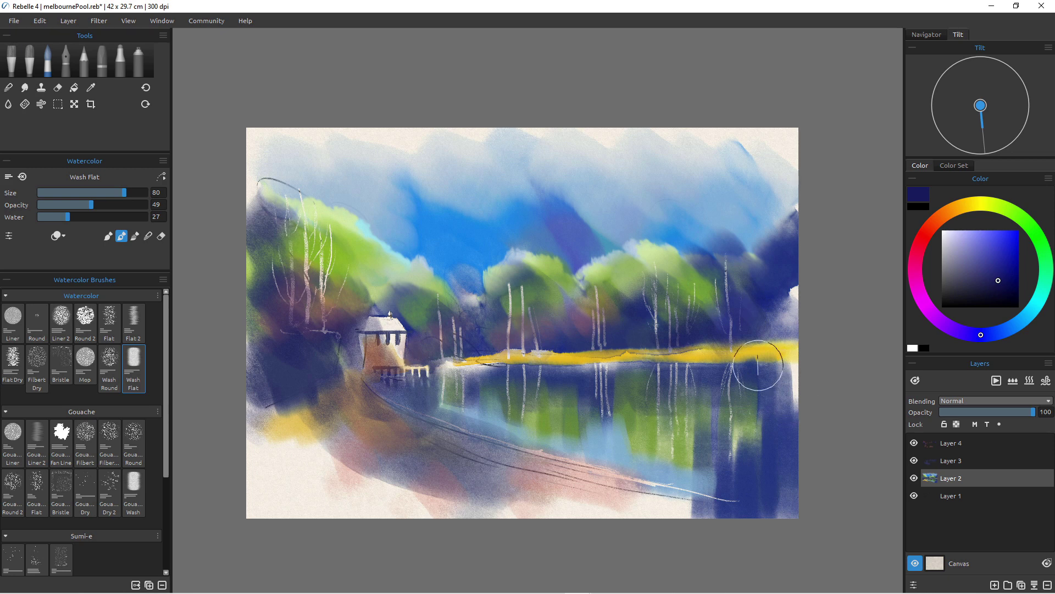
key(e)
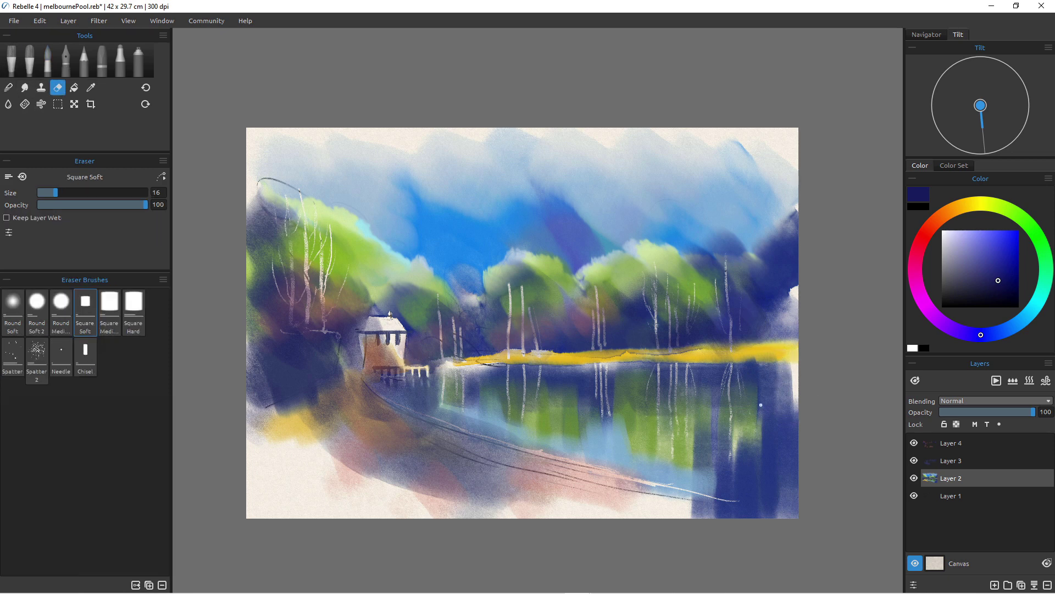
key(bracketright)
key(bracketright)
drag(146, 205, 89, 205)
key(bracketright)
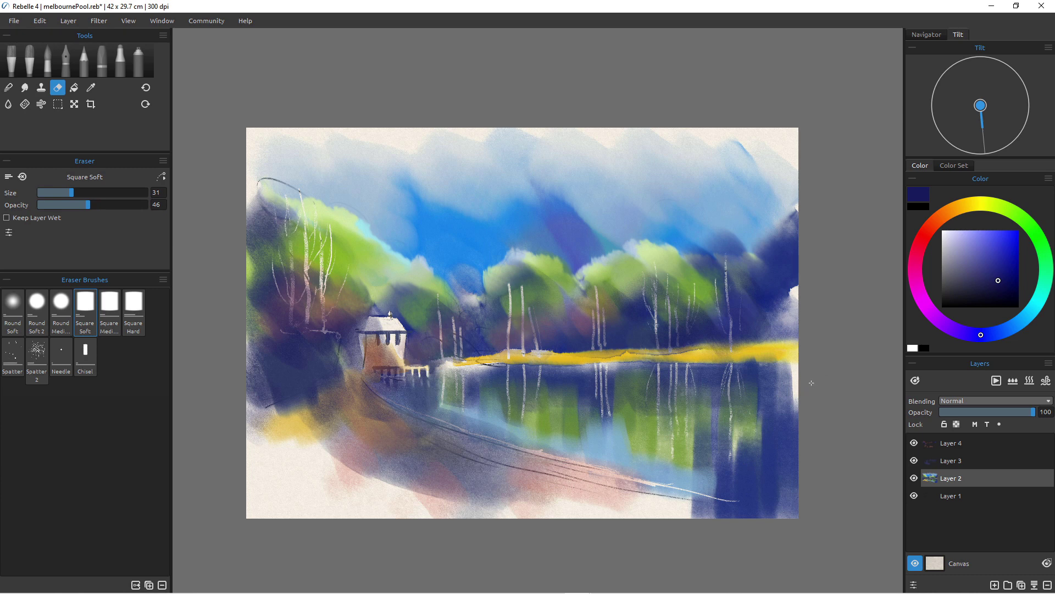
drag(808, 383, 601, 387)
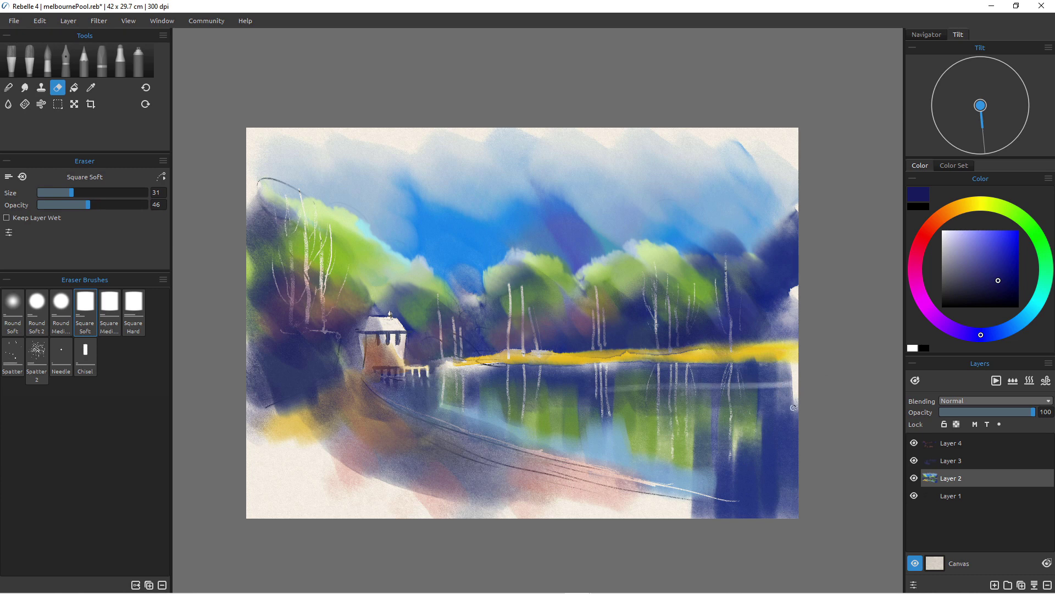
Lift a wider, longer light streak across the water below the first one with the eraser at size 50
key(bracketright)
key(bracketright)
key(bracketright)
drag(804, 401, 531, 408)
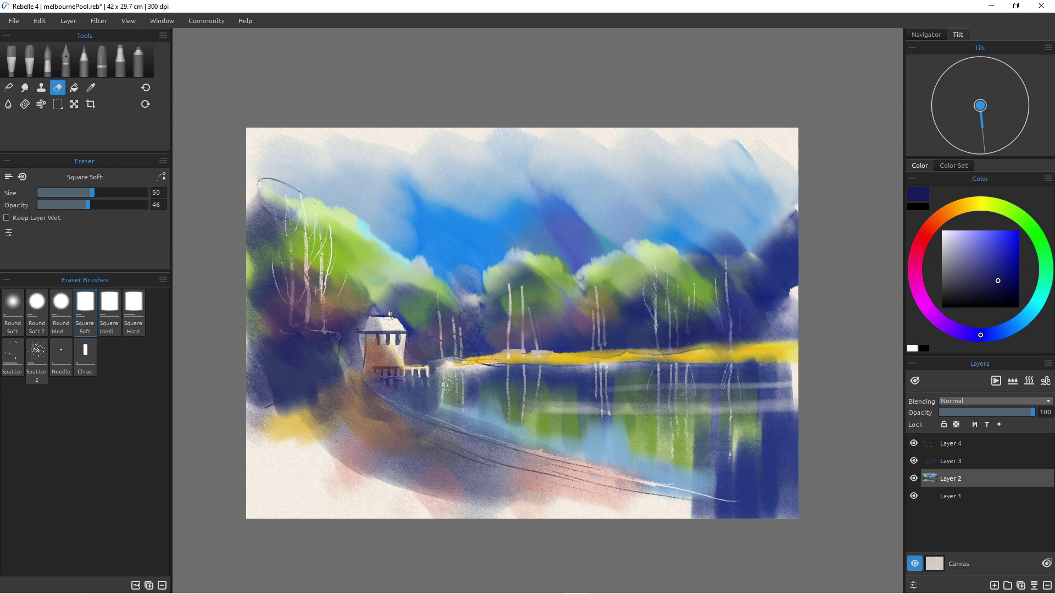
Erase the charcoal arc above the tall trees near the pavilion on Layer 1 with the eraser at size 100
key(alt+bracketleft)
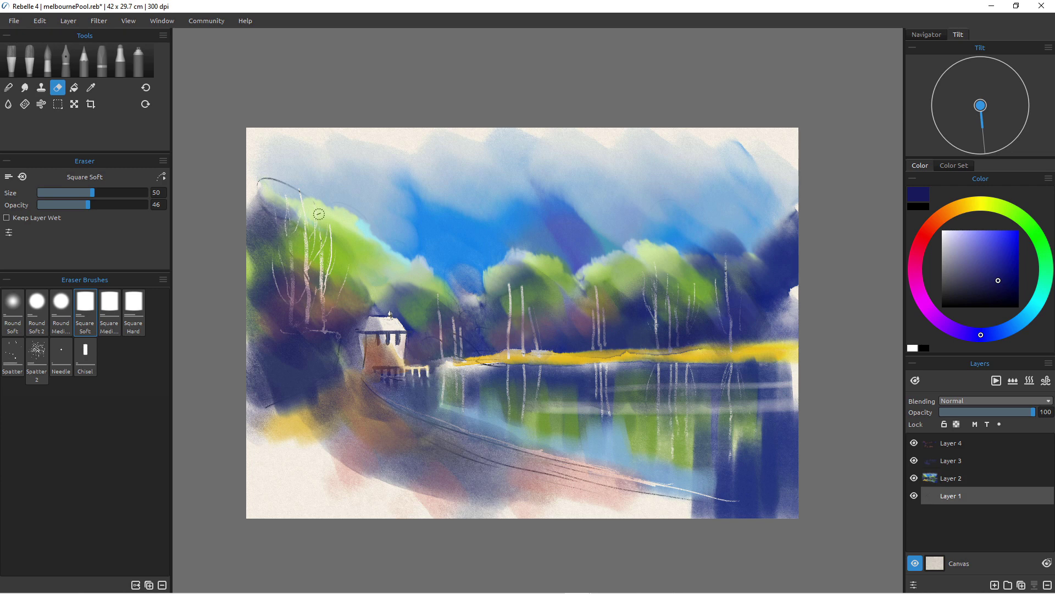
key(bracketright)
mouse_move(292, 214)
mouse_down()
mouse_move(264, 172)
mouse_move(269, 185)
mouse_up()
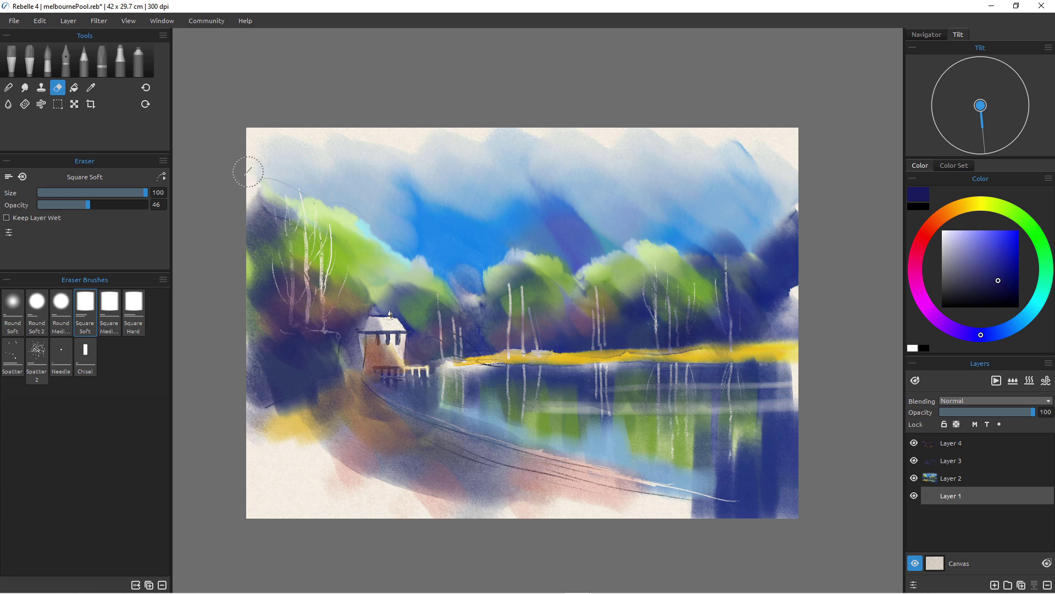
Set the eraser's opacity to 100 and erase the charcoal contour lines along the curved bank on Layer 1
key(shift+bracketright)
key(shift+bracketright)
key(shift+bracketright)
key(shift+bracketright)
key(shift+bracketright)
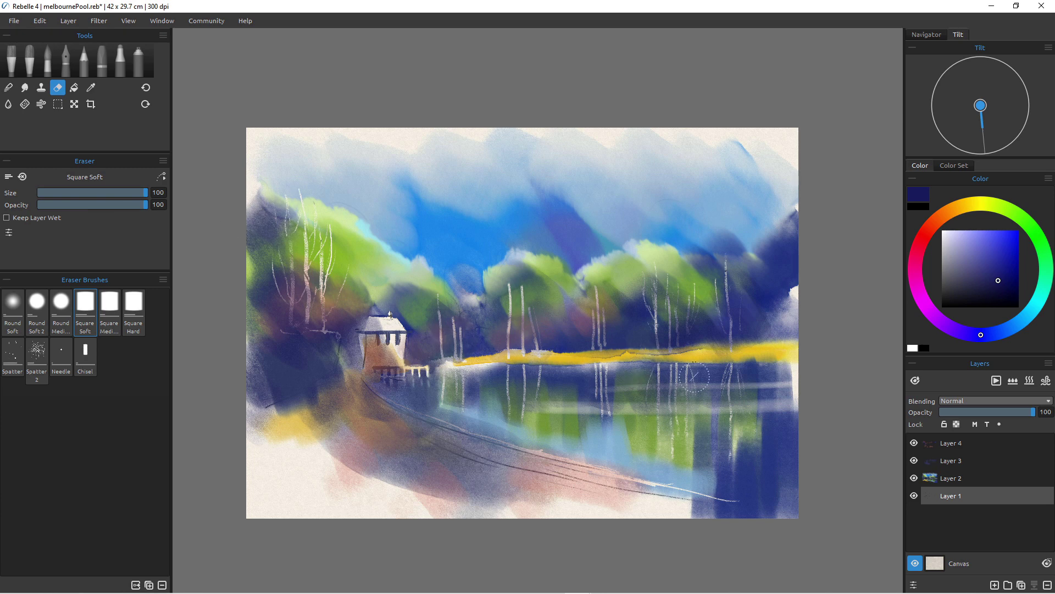
drag(531, 461, 590, 472)
mouse_move(459, 451)
mouse_down()
mouse_move(667, 496)
mouse_move(640, 493)
mouse_move(702, 515)
mouse_up()
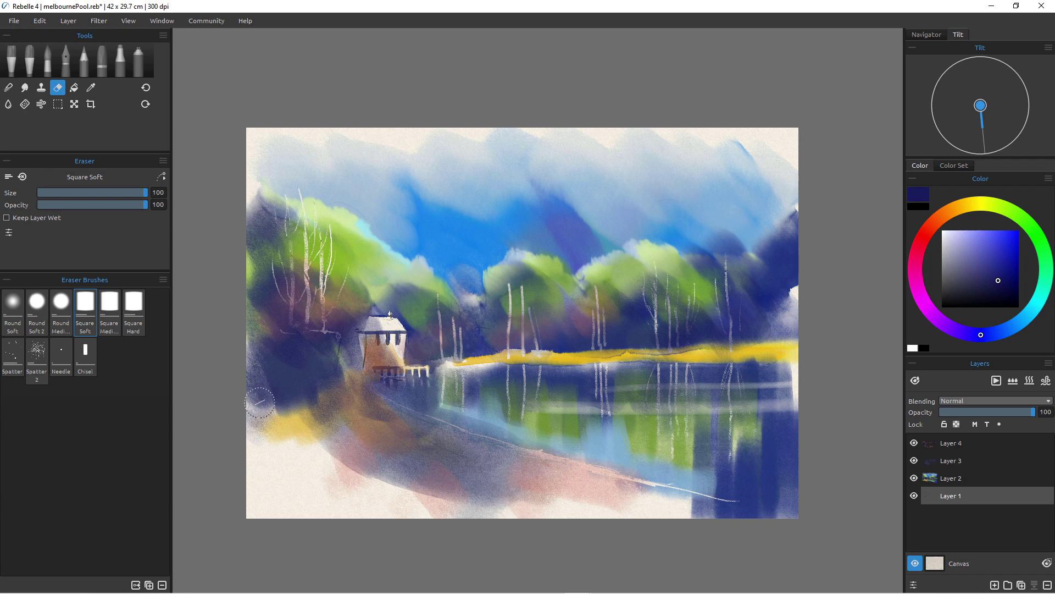
Sign the painting with the artist's name in dark blue on the blank foreground paper, using the Charcoal 5 pencil at size 20
click(83, 60)
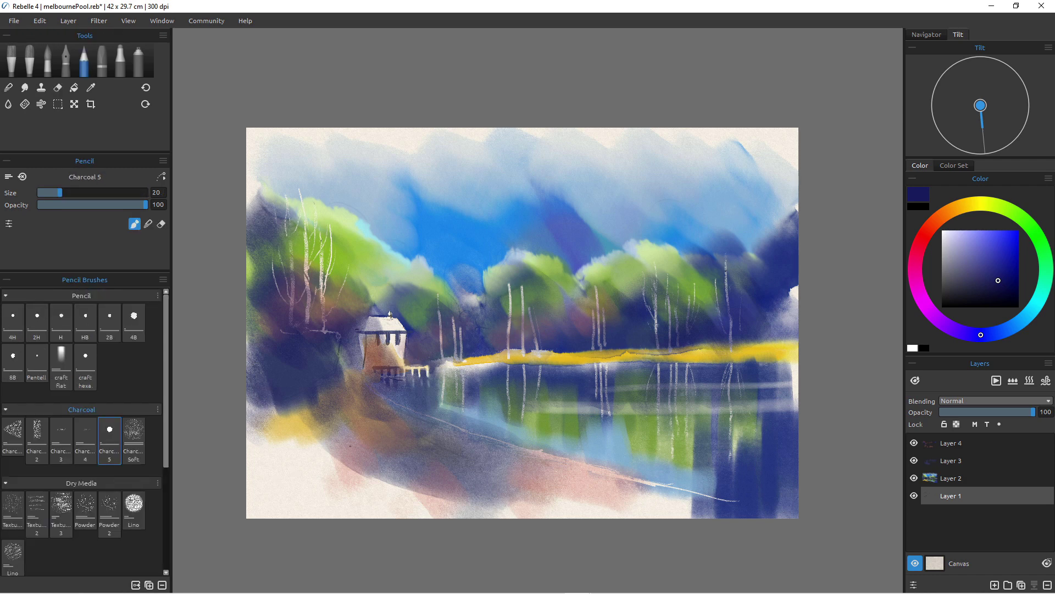
mouse_move(282, 475)
mouse_down()
mouse_move(272, 487)
mouse_move(317, 486)
mouse_move(315, 477)
mouse_move(330, 491)
mouse_up()
click(325, 483)
mouse_move(335, 471)
mouse_down()
mouse_move(334, 491)
mouse_move(336, 476)
mouse_up()
click(345, 485)
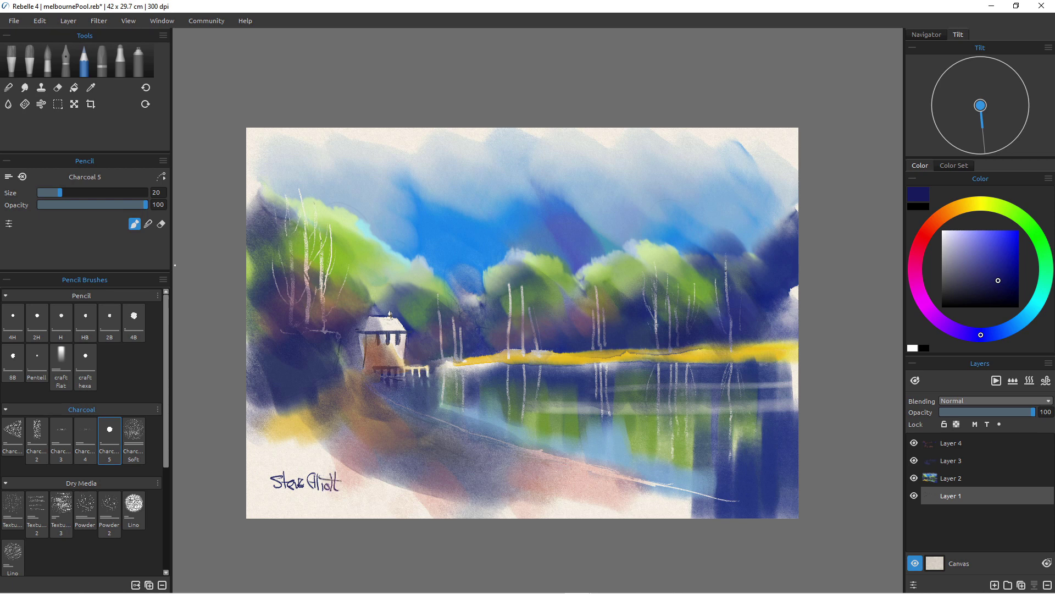
Save the signed painting and switch back to the Wash Flat watercolour brush
click(13, 20)
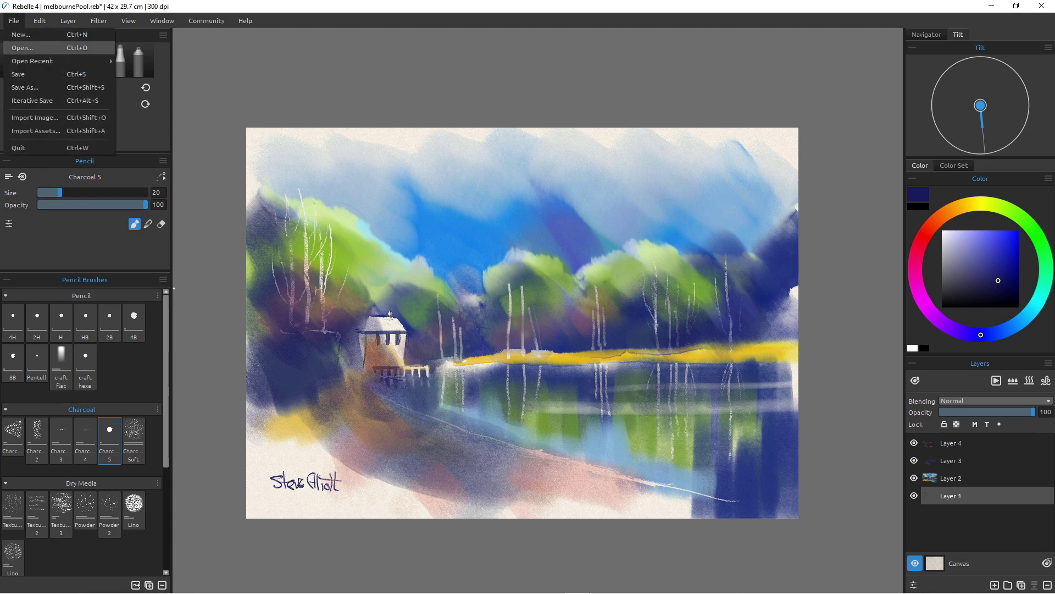
click(33, 73)
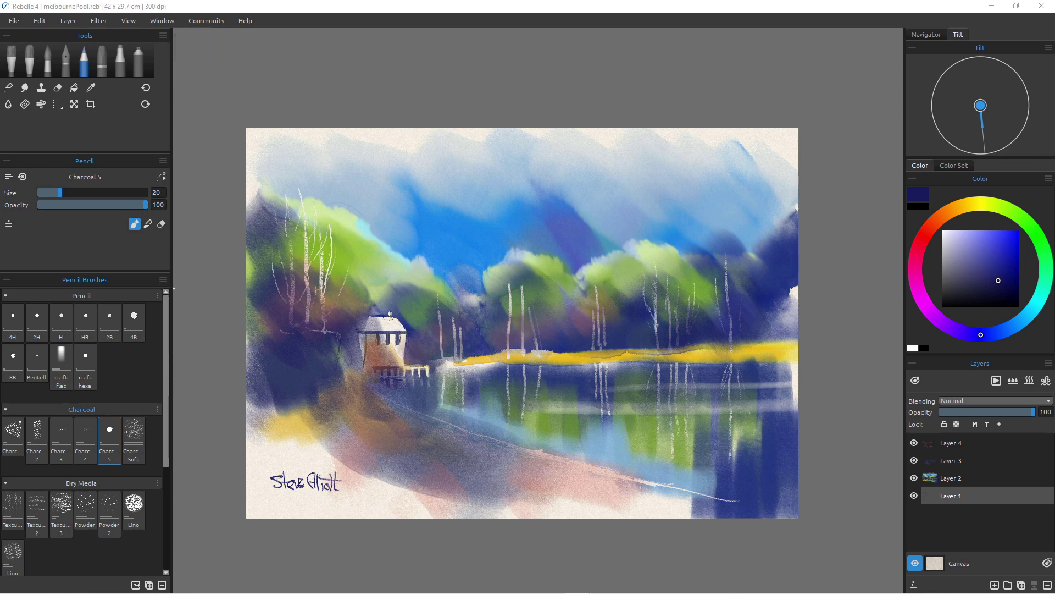
key(shift+w)
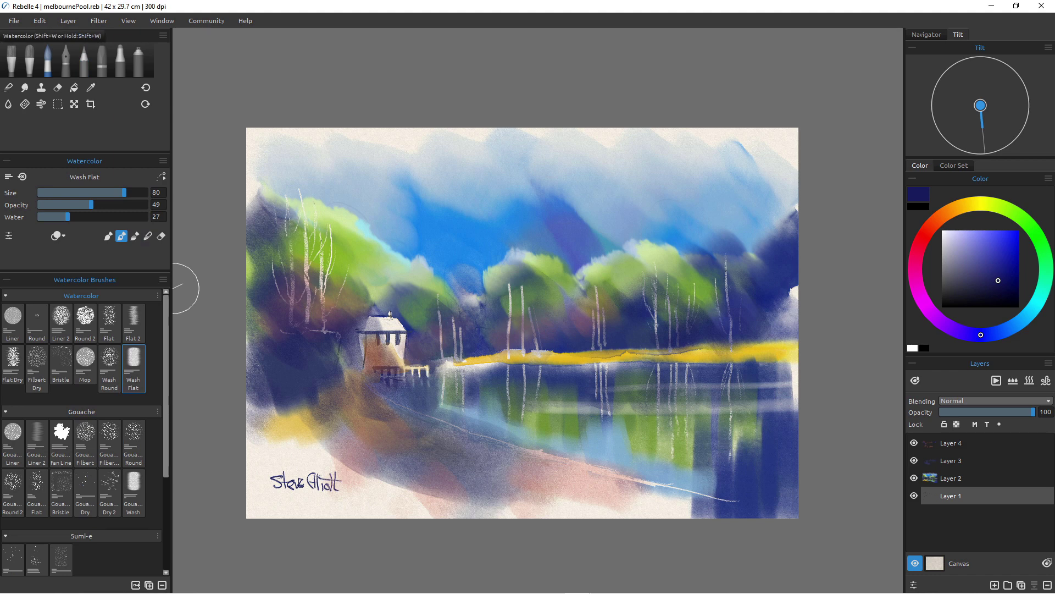